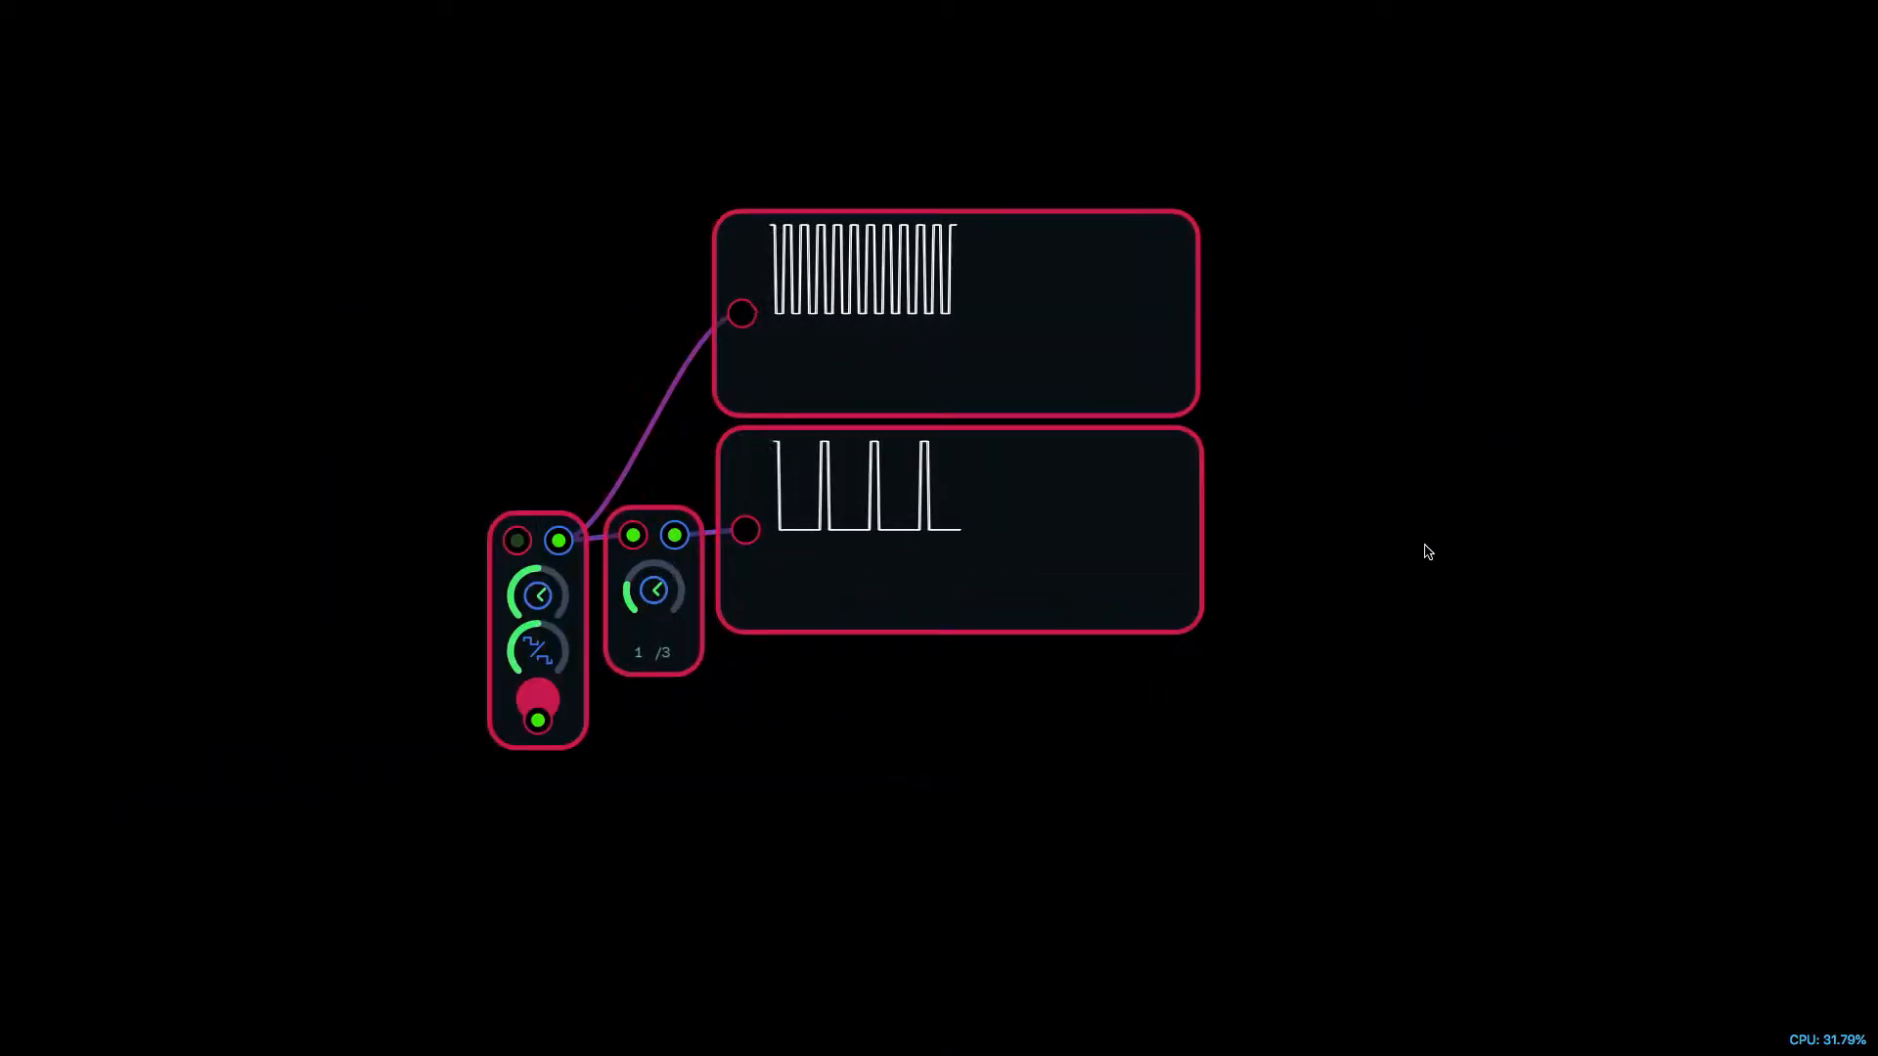
{"action": "scroll", "coordinate": [1425, 551], "scroll_direction": "up", "scroll_amount": 3}
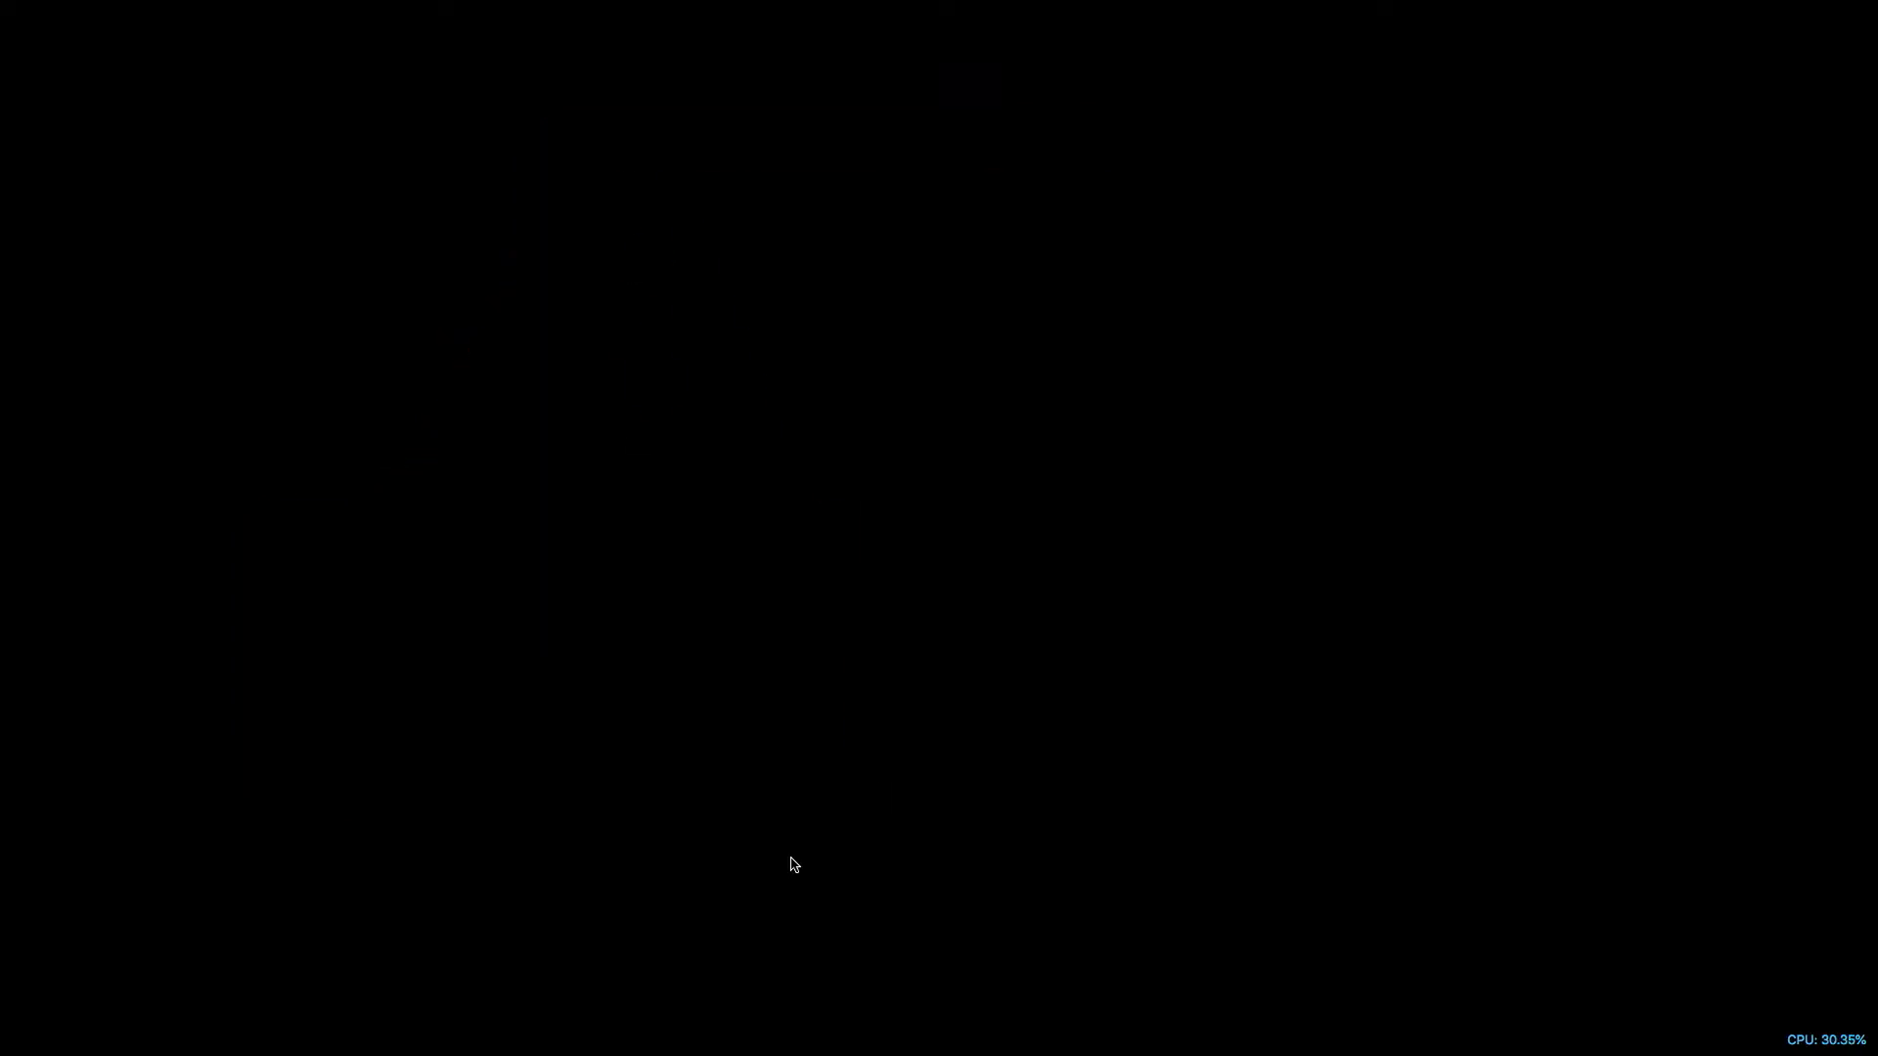
{"action": "left_click_drag", "start_coordinate": [620, 790], "coordinate": [359, 816]}
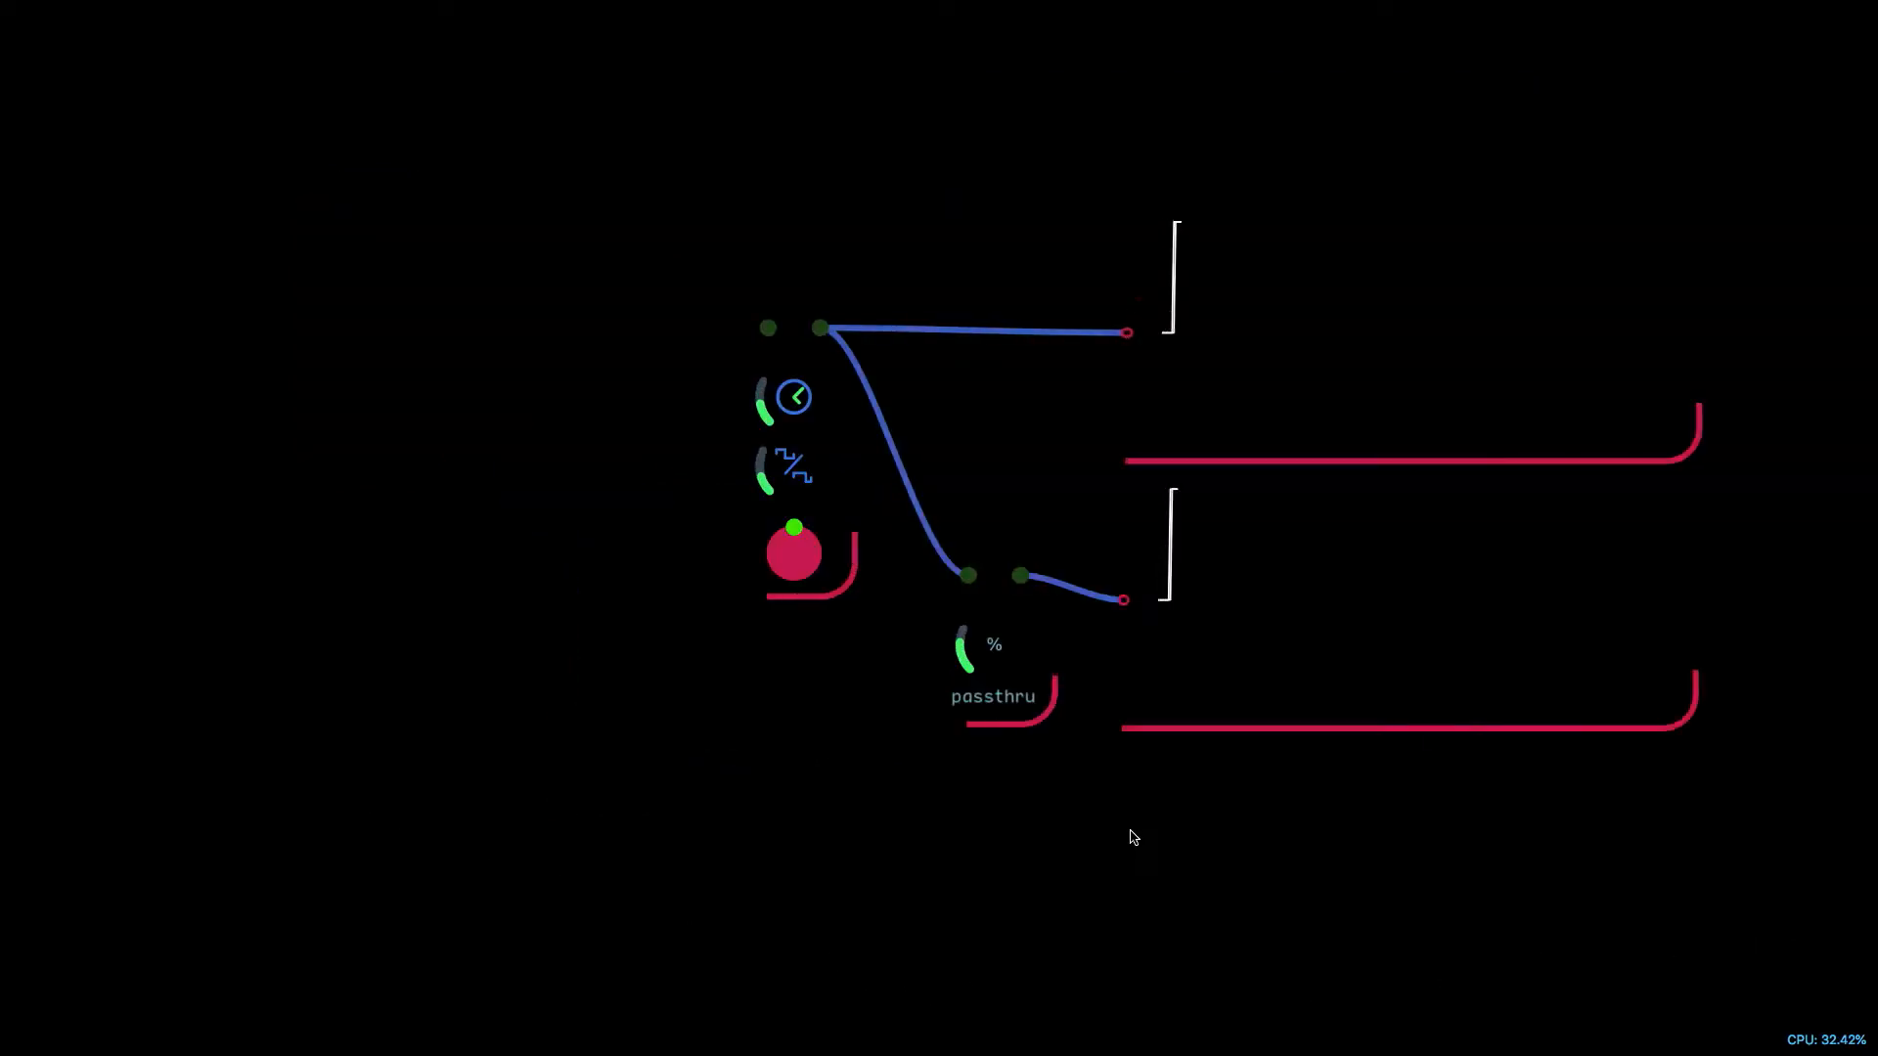
Step: Sweep the passthru chance gate's percentage up, back down and up again, leaving it at a high setting
{"action": "left_click", "coordinate": [1431, 668]}
{"action": "left_click_drag", "start_coordinate": [1430, 668], "coordinate": [1165, 700]}
{"action": "left_click_drag", "start_coordinate": [742, 679], "coordinate": [525, 817]}
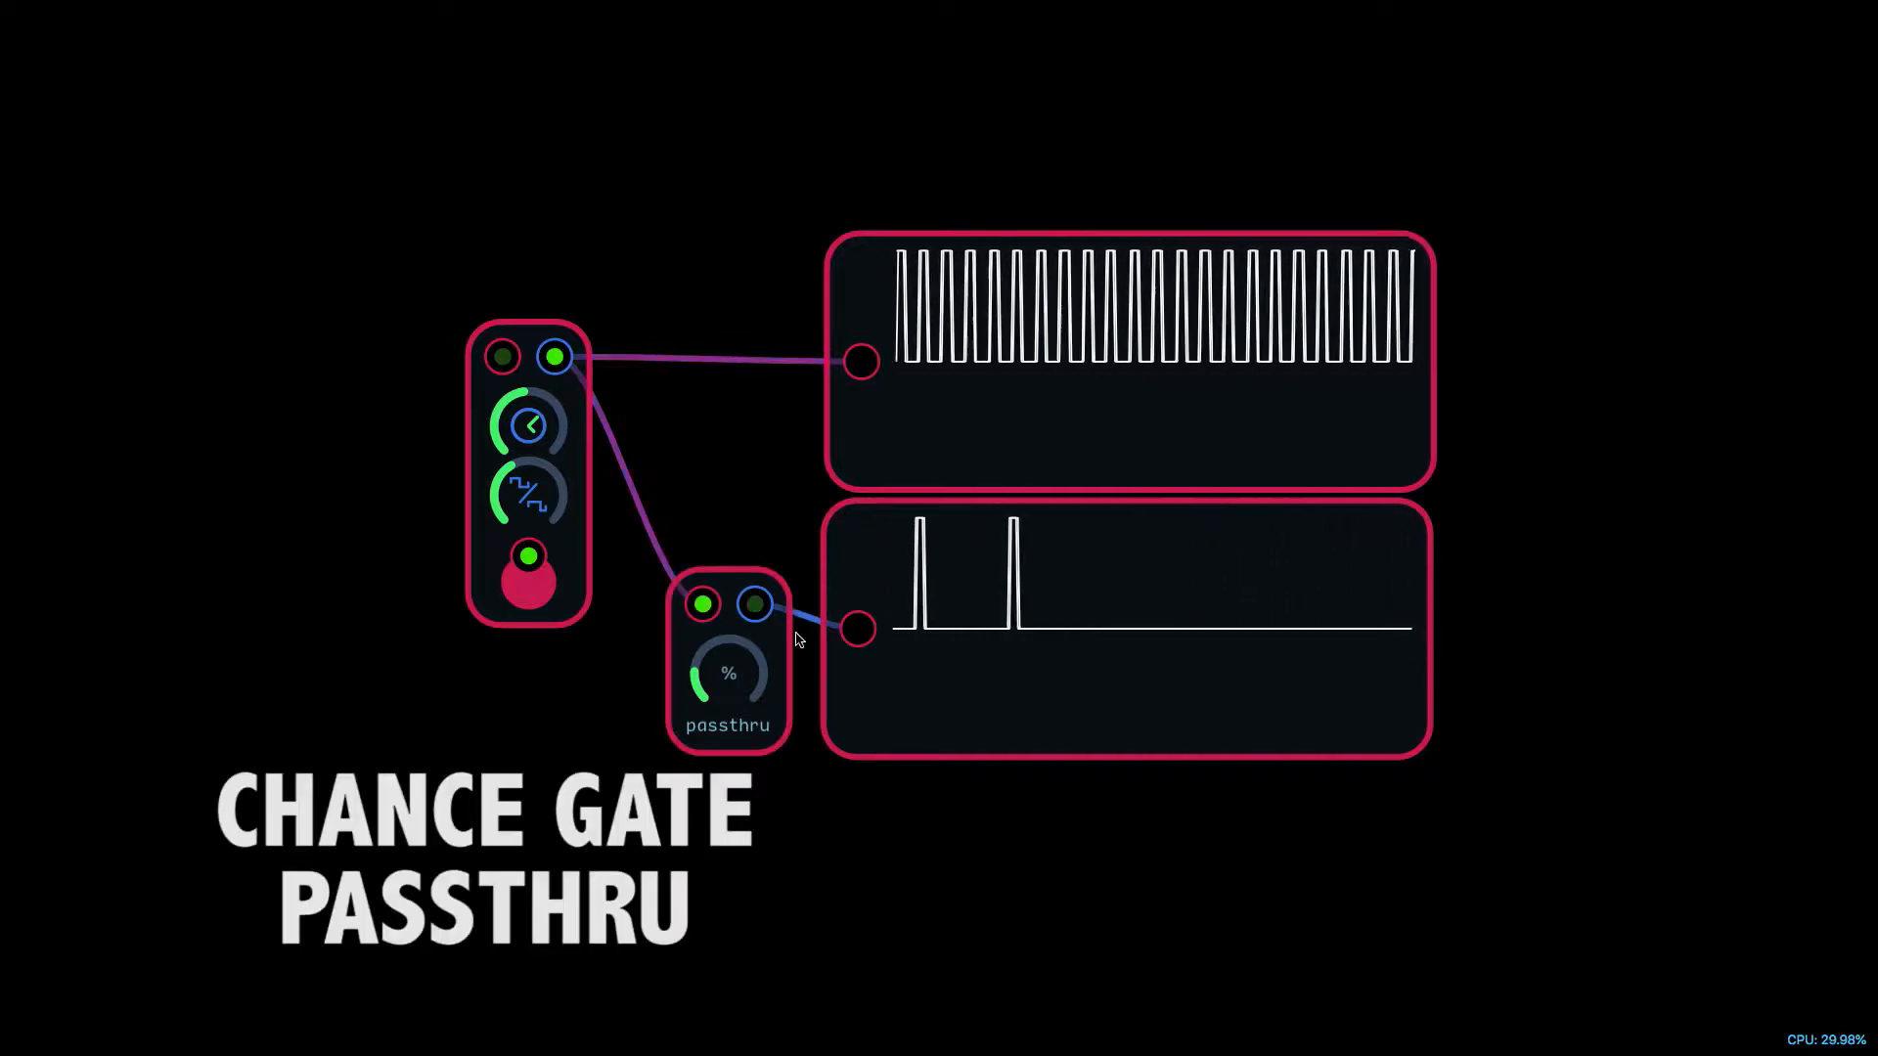
{"action": "left_click_drag", "start_coordinate": [729, 675], "coordinate": [849, 304]}
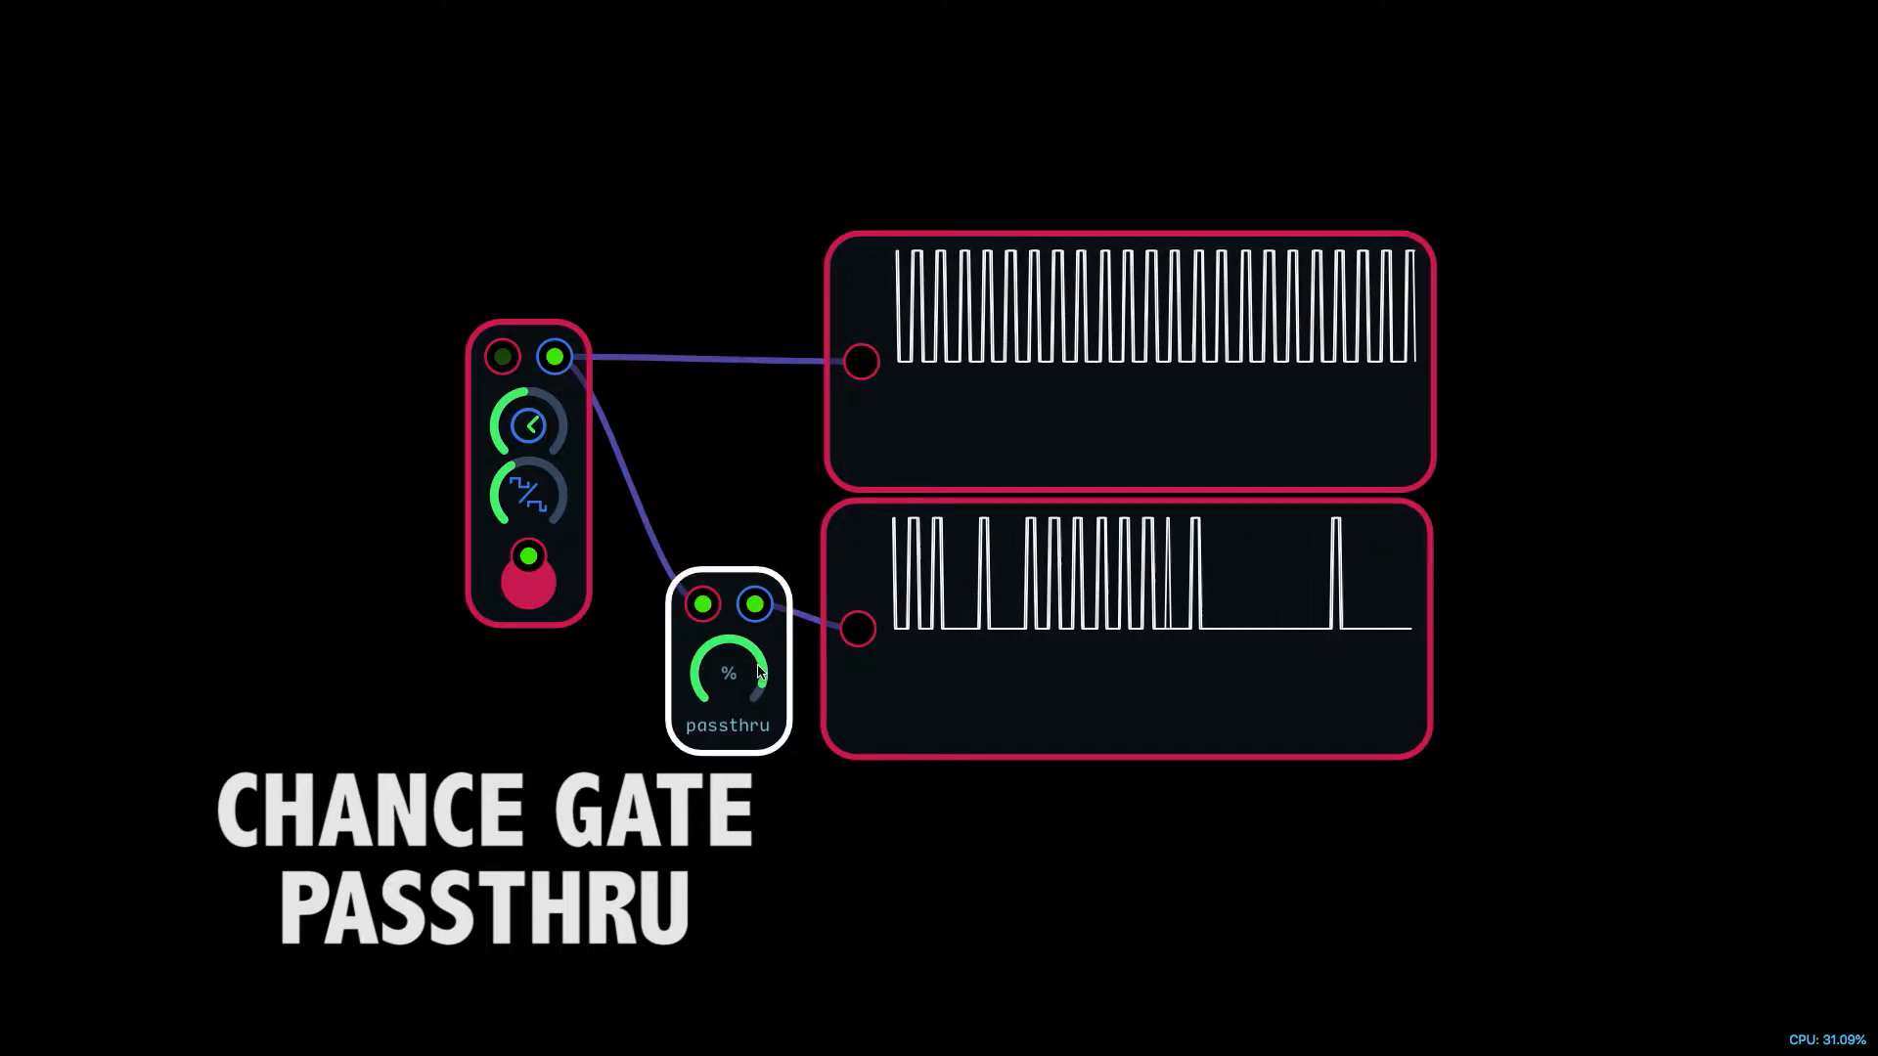
{"action": "left_click_drag", "start_coordinate": [737, 669], "coordinate": [661, 880]}
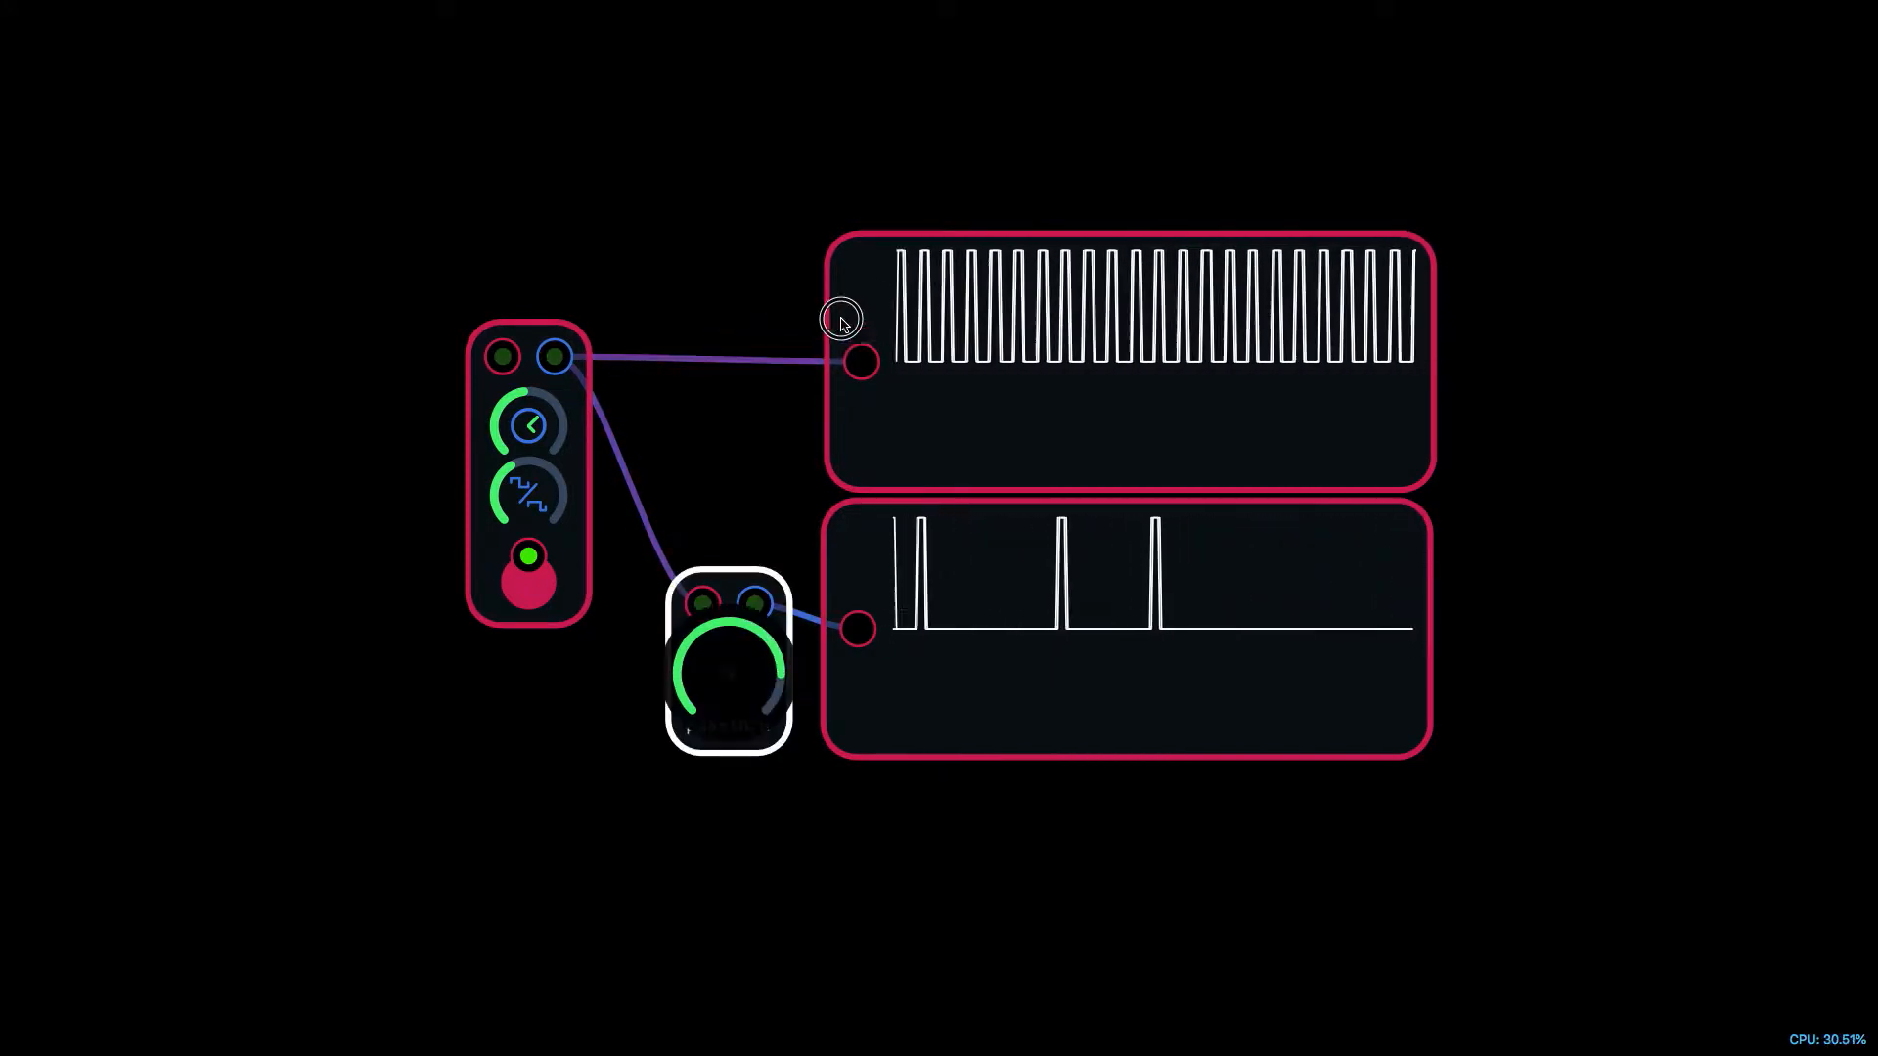
{"action": "left_click_drag", "start_coordinate": [841, 319], "coordinate": [849, 294]}
{"action": "left_click", "coordinate": [825, 821]}
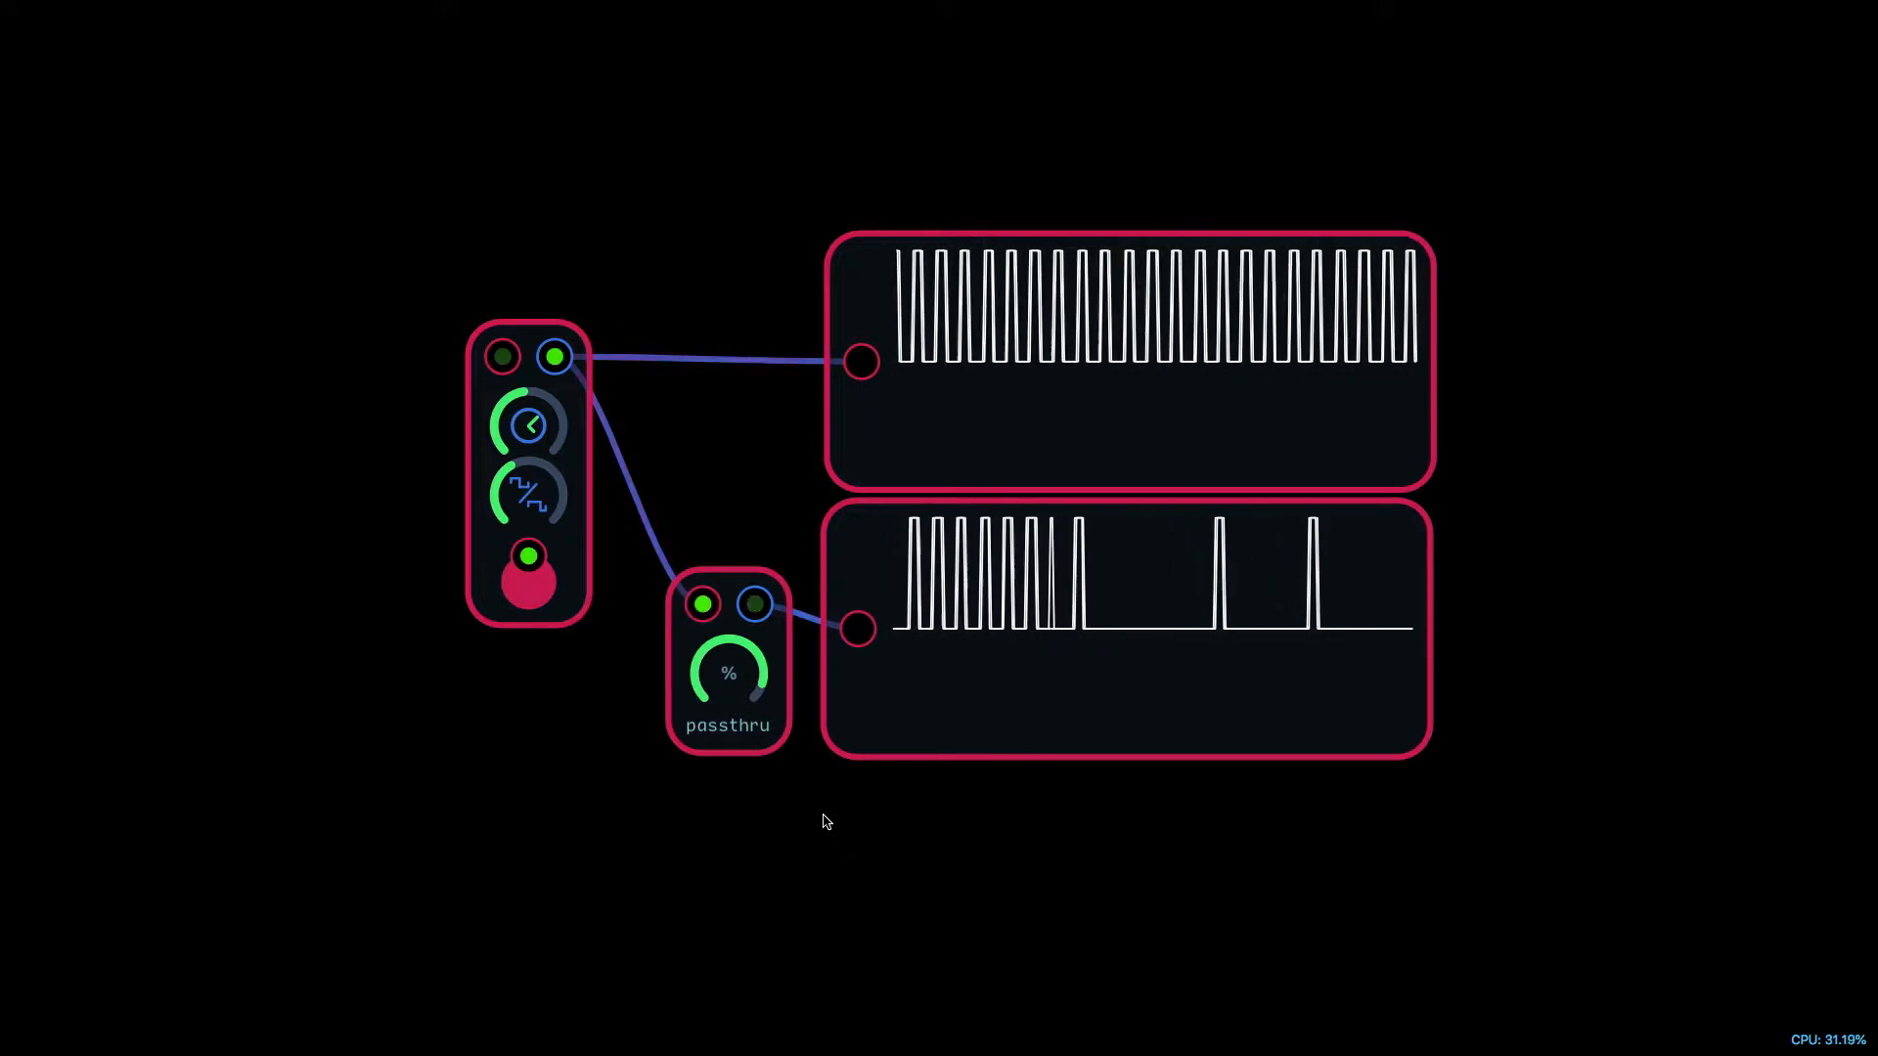
Step: Lower the passthru chance gate's percentage to about half, then raise it once more
{"action": "left_click", "coordinate": [736, 679]}
{"action": "left_click_drag", "start_coordinate": [735, 679], "coordinate": [717, 708]}
{"action": "left_click", "coordinate": [654, 871]}
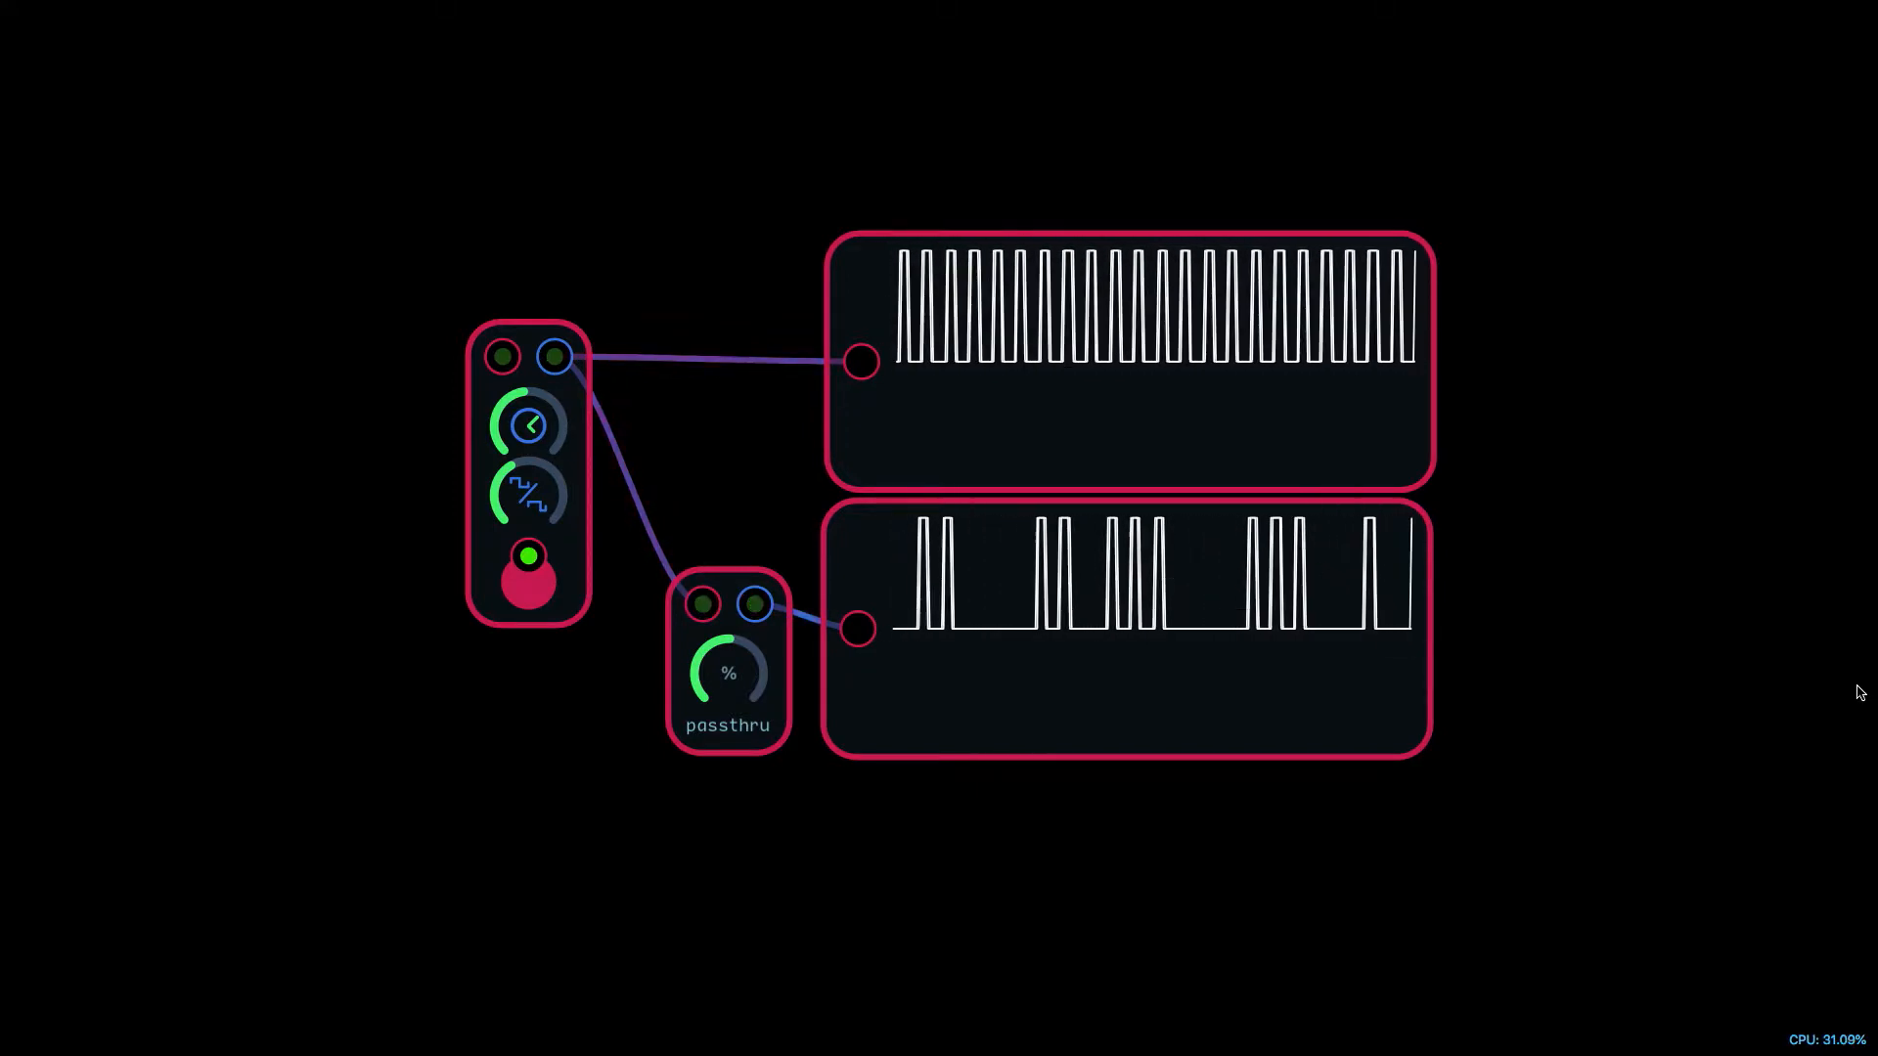
{"action": "left_click_drag", "start_coordinate": [728, 673], "coordinate": [848, 305]}
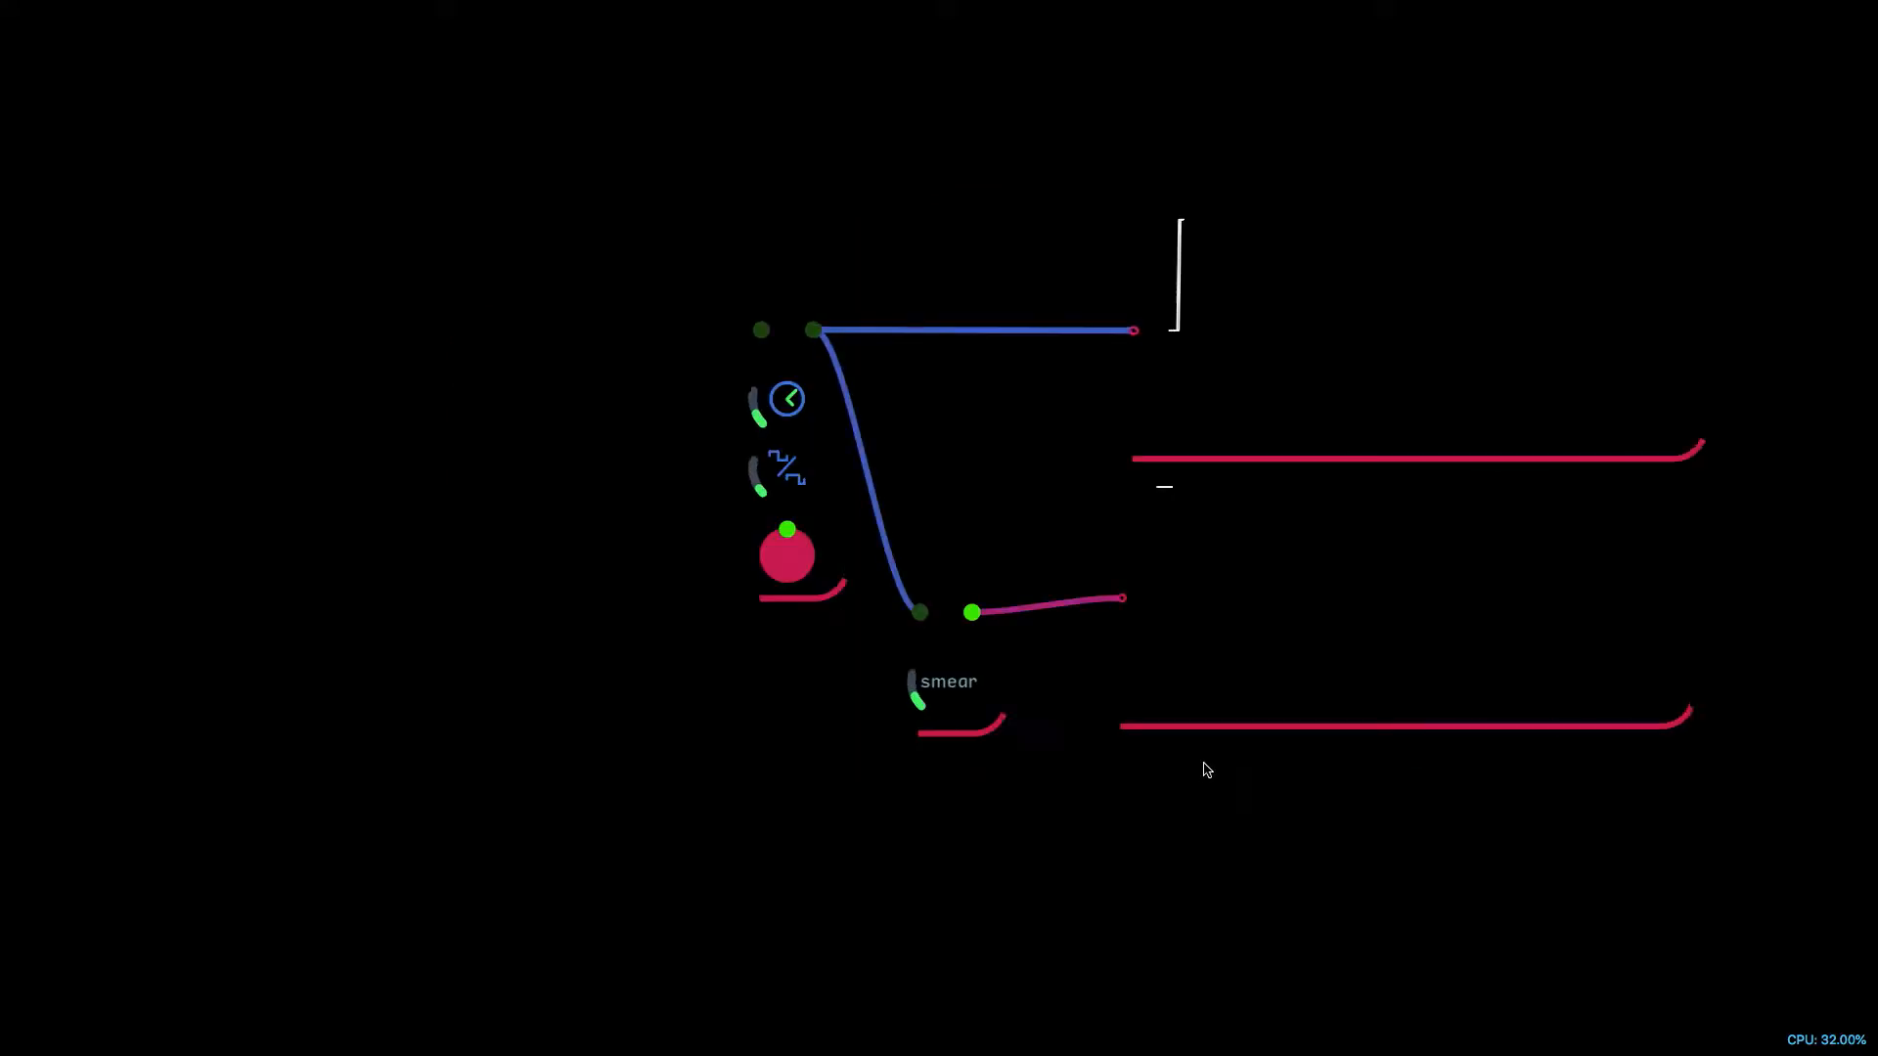
Step: Adjust the amount on the gate smear module to vary the width of its output gates
{"action": "left_click_drag", "start_coordinate": [1403, 650], "coordinate": [1089, 608]}
{"action": "scroll", "coordinate": [1128, 671], "scroll_direction": "up", "scroll_amount": 3}
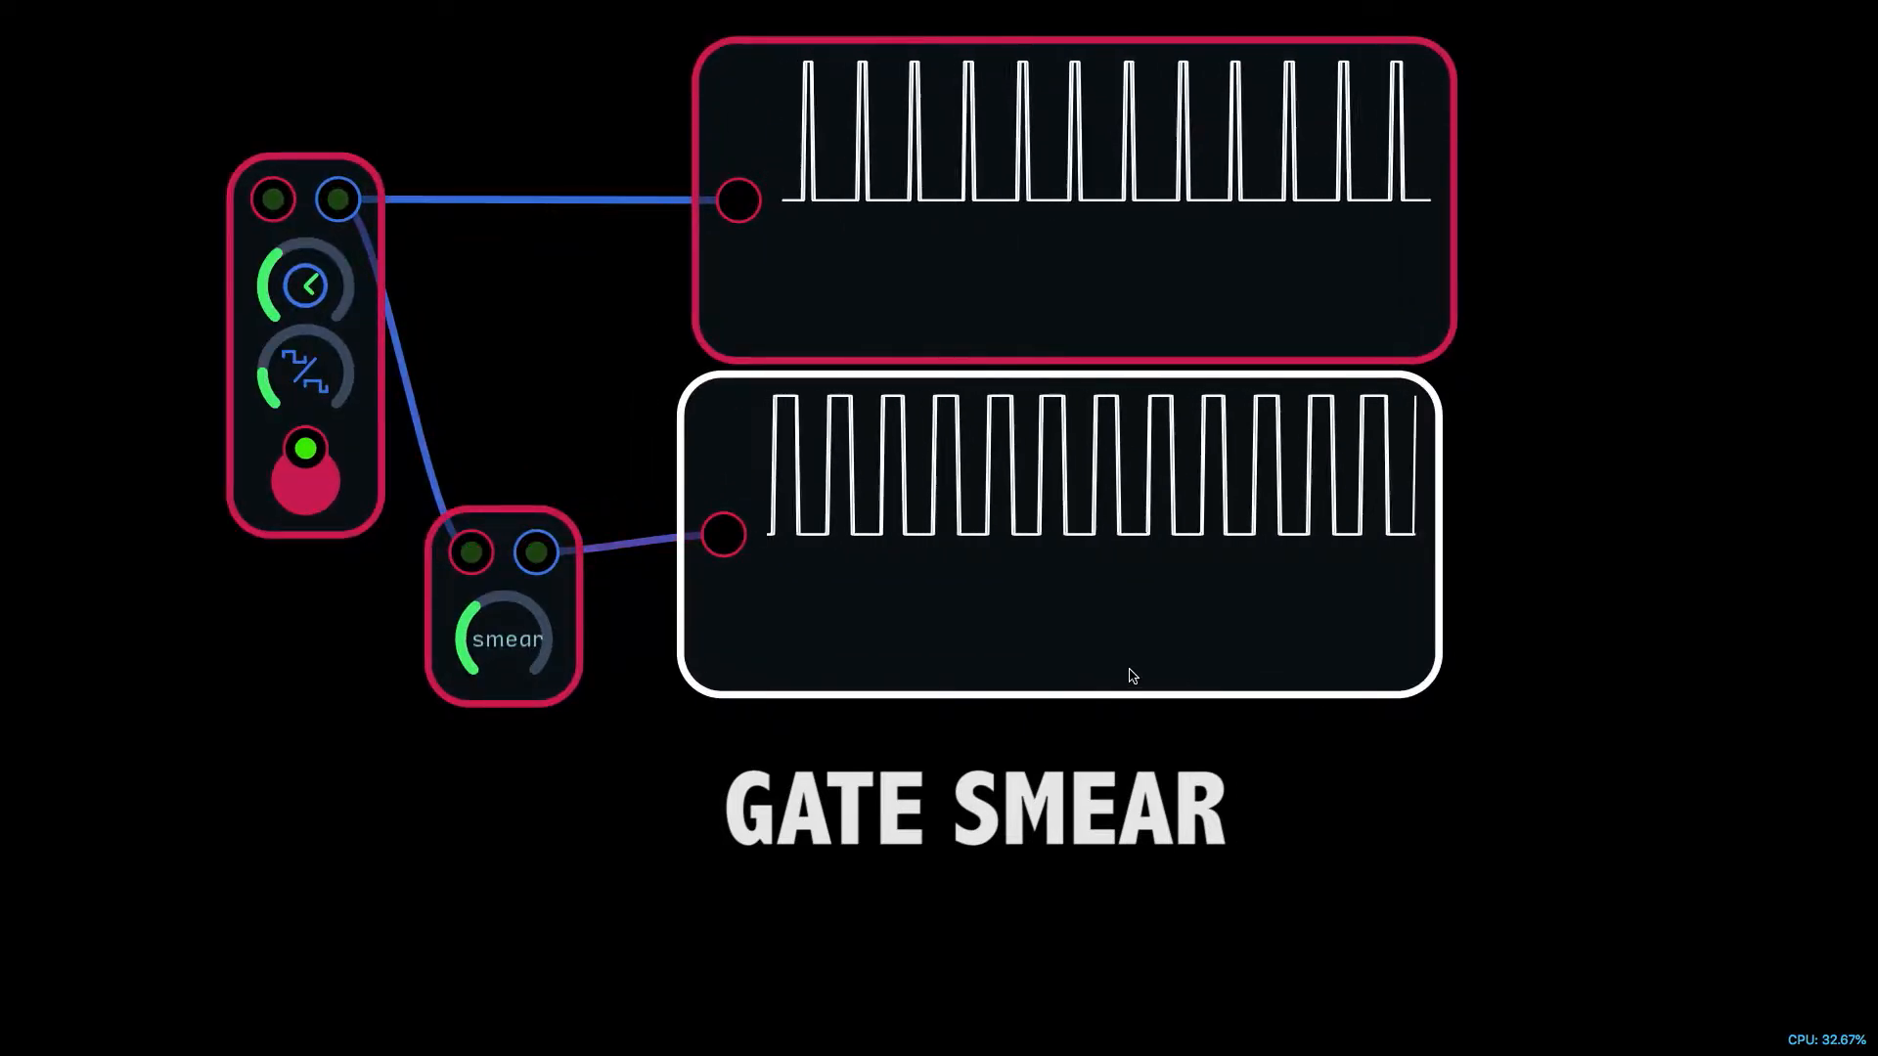
{"action": "mouse_move", "coordinate": [489, 650]}
{"action": "left_mouse_down"}
{"action": "mouse_move", "coordinate": [463, 800]}
{"action": "mouse_move", "coordinate": [486, 599]}
{"action": "mouse_move", "coordinate": [561, 461]}
{"action": "mouse_move", "coordinate": [488, 541]}
{"action": "mouse_move", "coordinate": [467, 616]}
{"action": "left_mouse_up"}
{"action": "left_click_drag", "start_coordinate": [525, 502], "coordinate": [484, 563]}
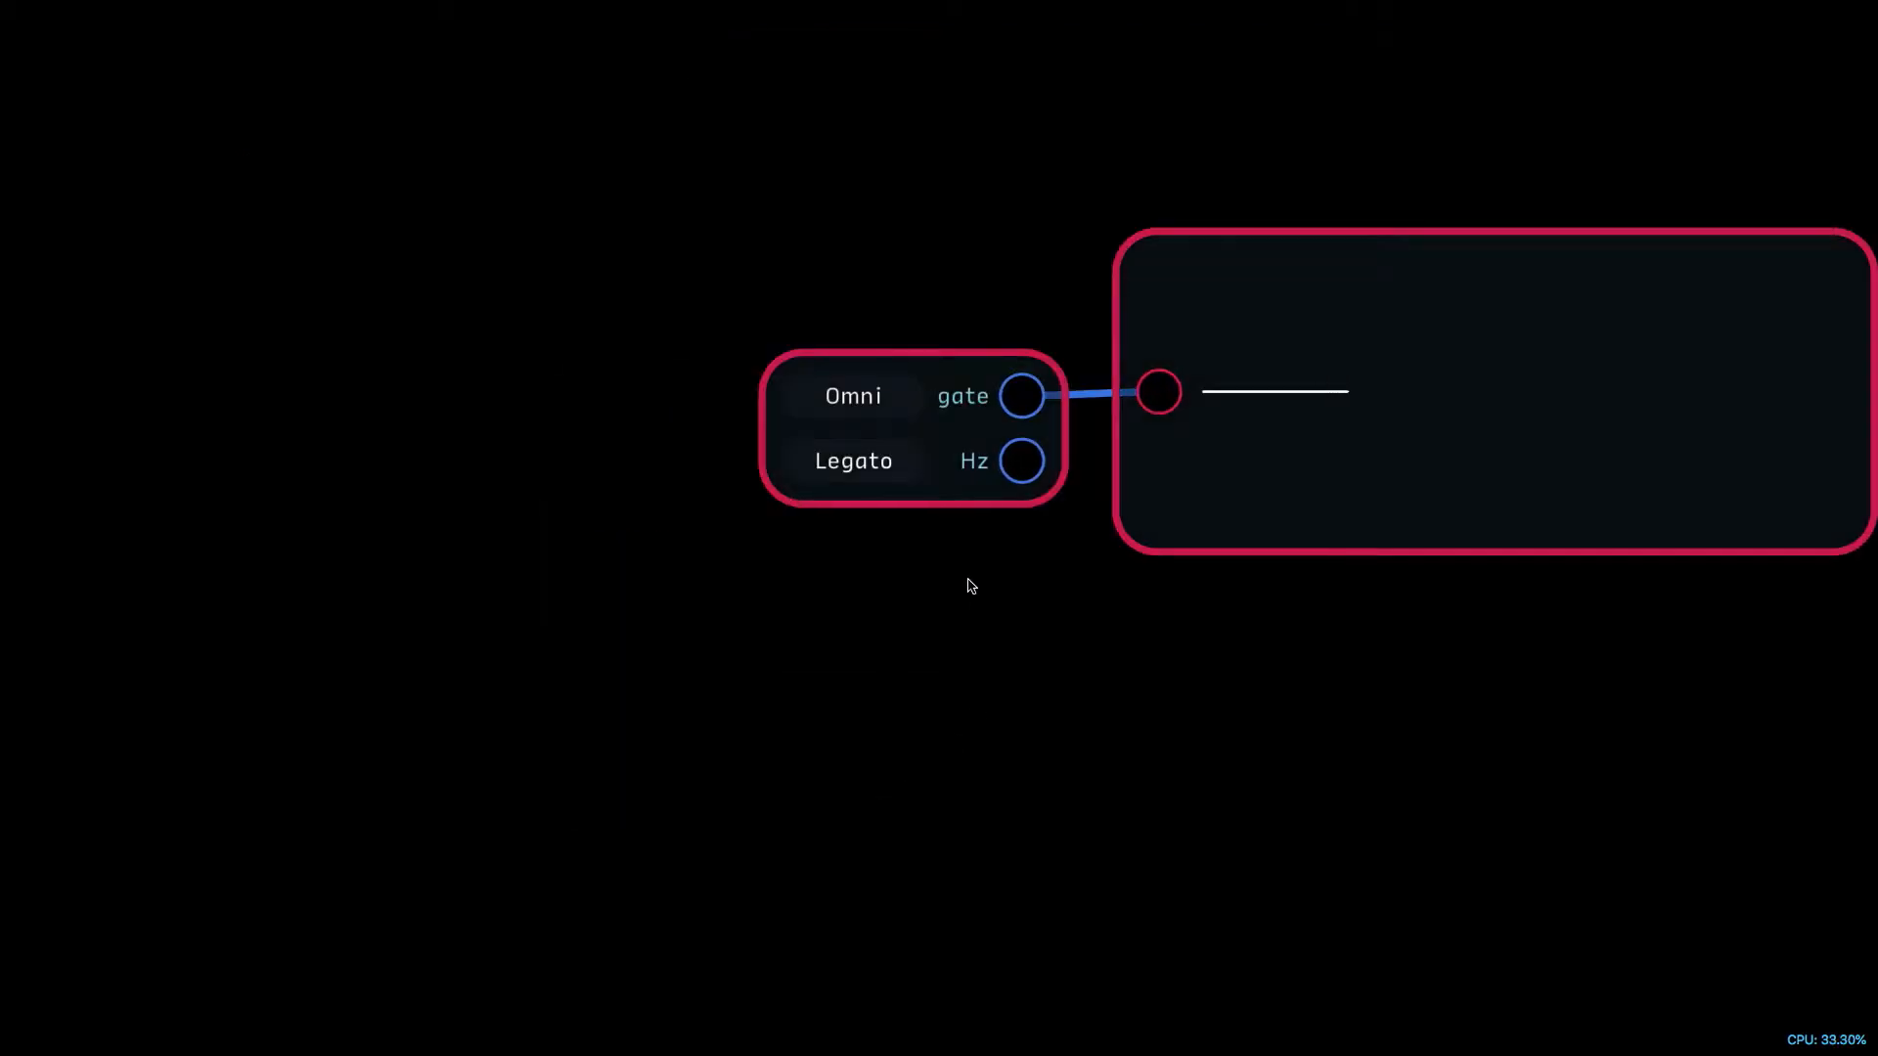
Step: In the adc 7 patch, lower the smear amount on the module following the x>k comparison
{"action": "left_click_drag", "start_coordinate": [954, 492], "coordinate": [642, 490]}
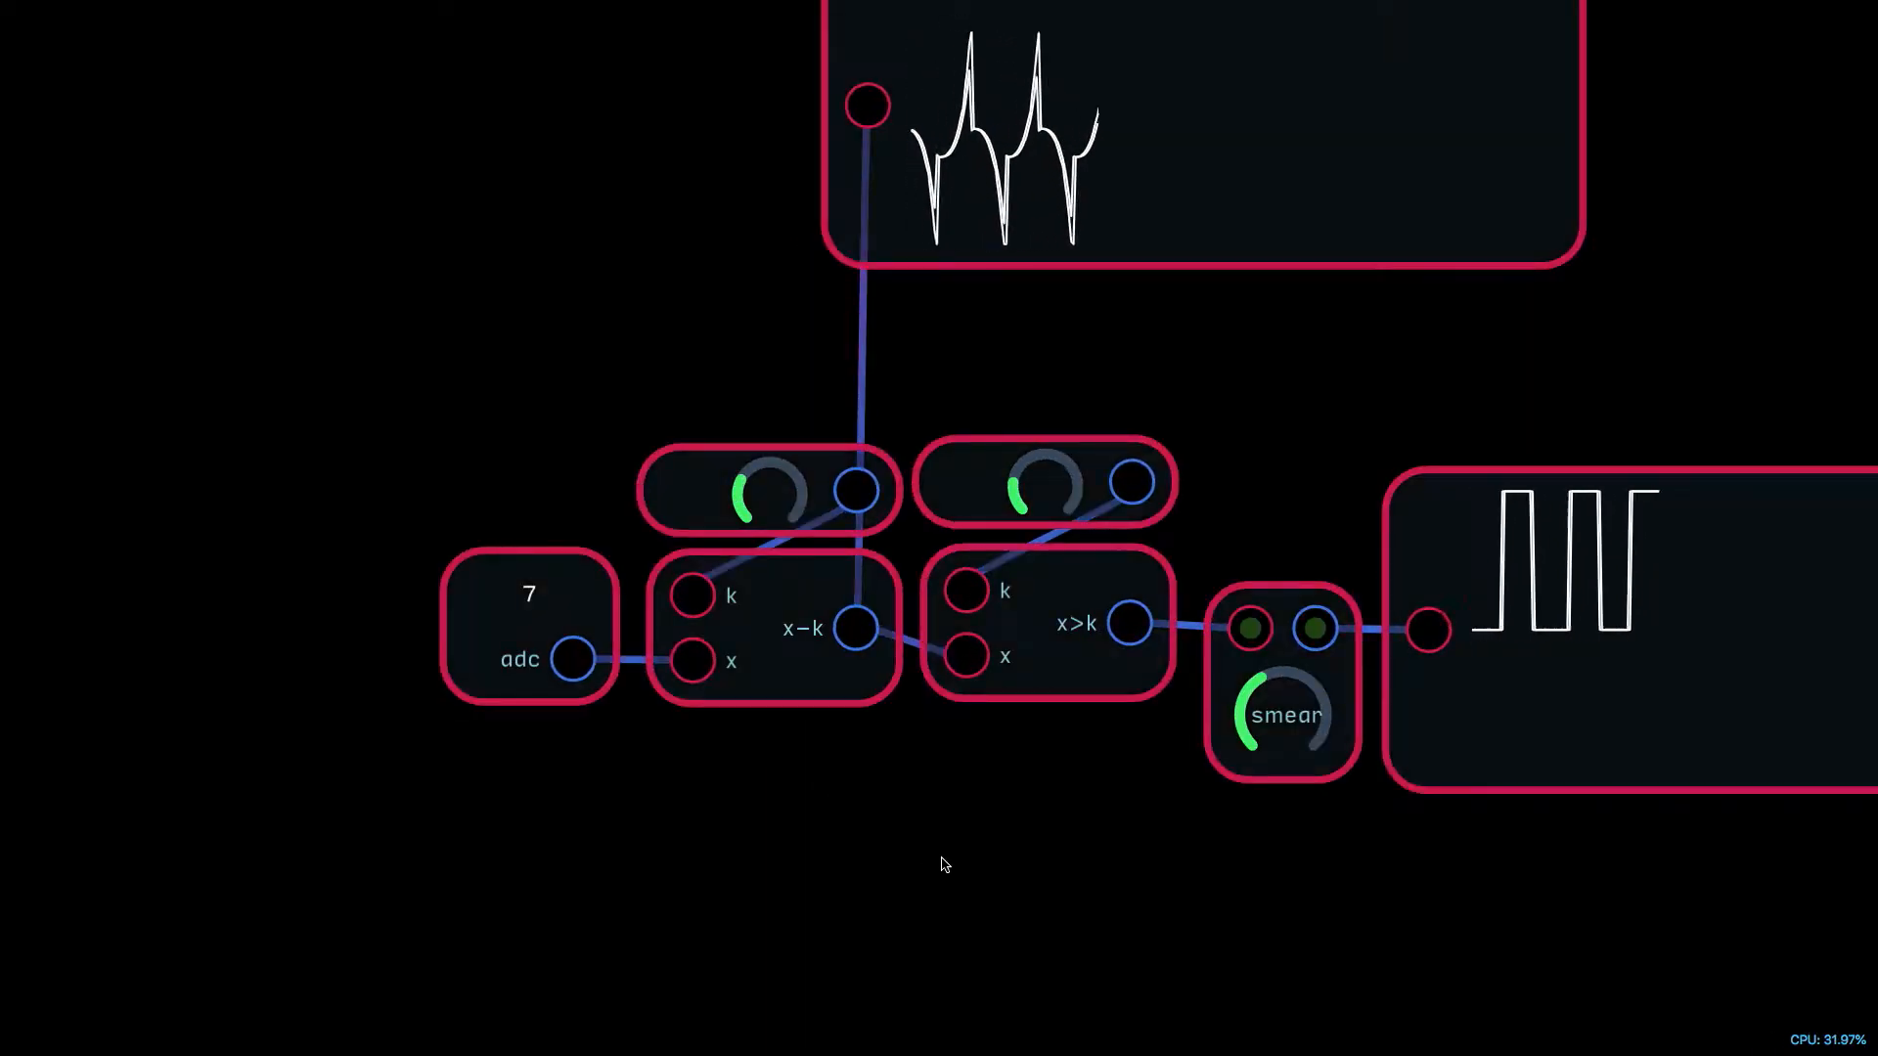
{"action": "left_click_drag", "start_coordinate": [939, 860], "coordinate": [565, 945]}
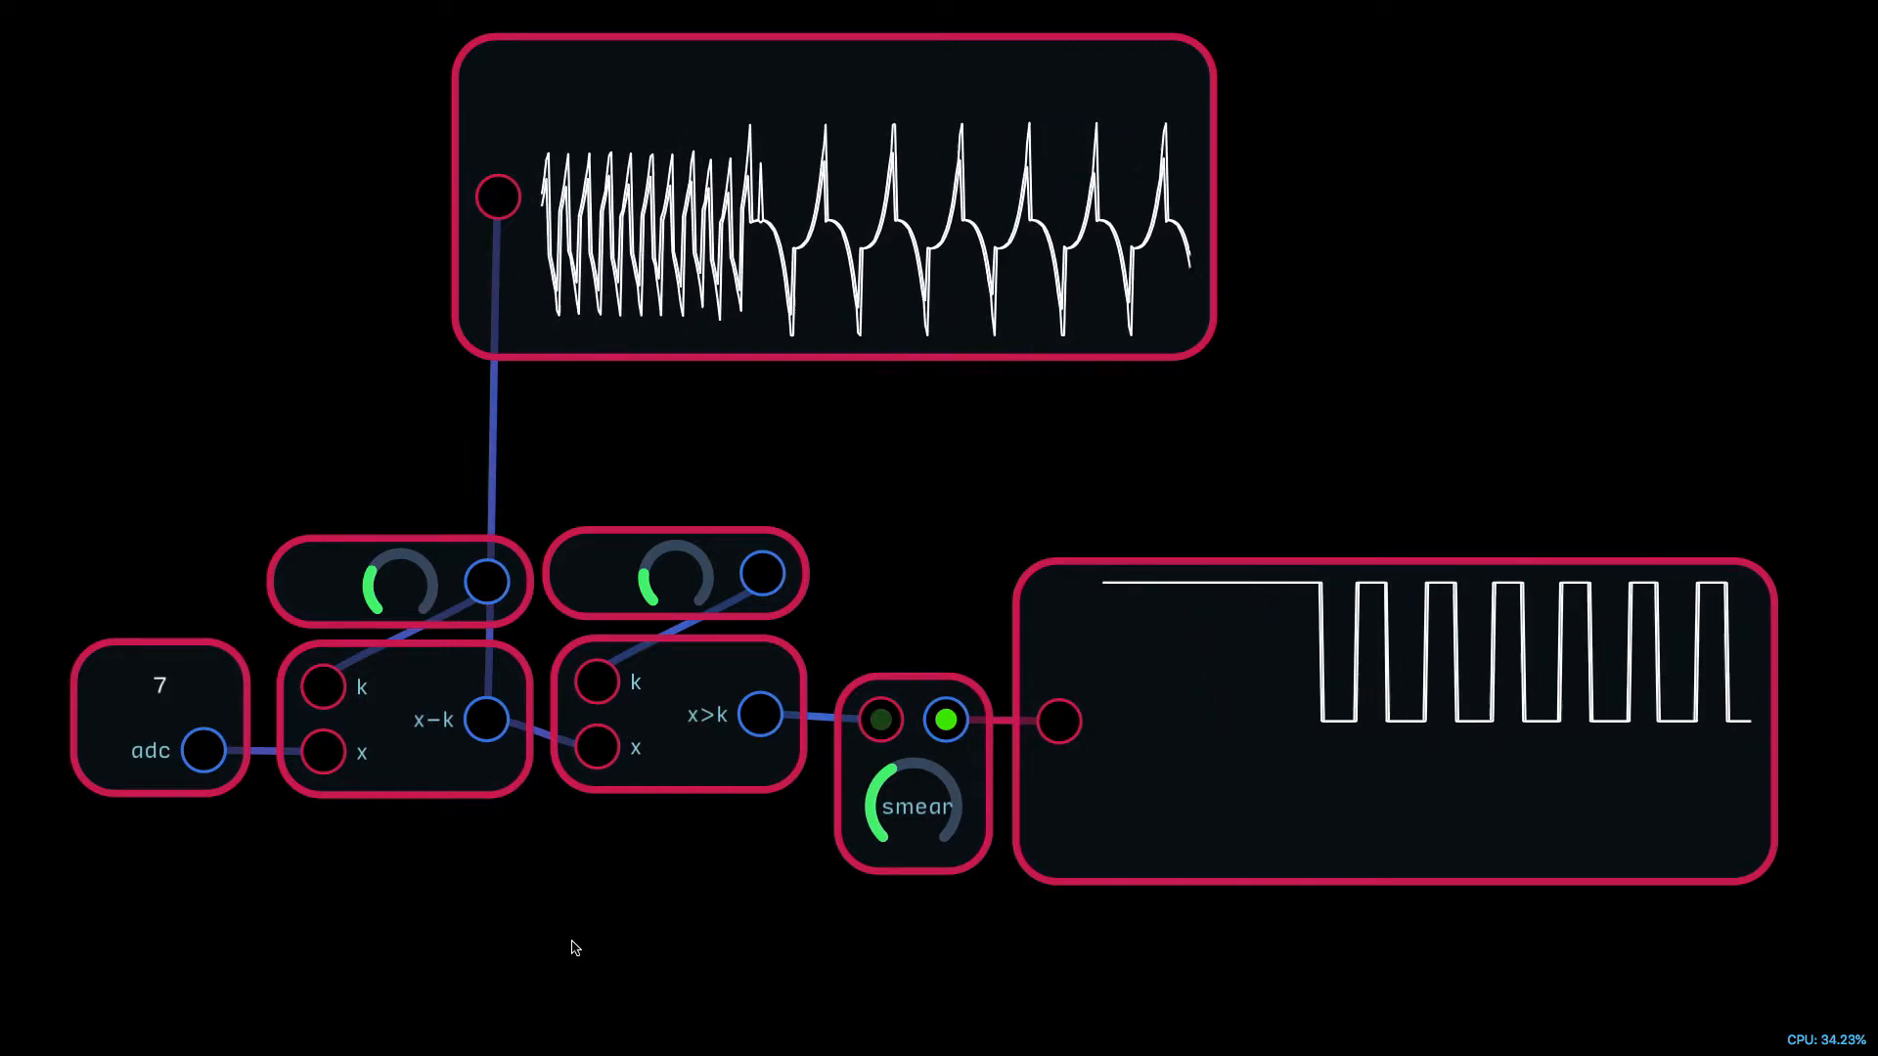
{"action": "left_click_drag", "start_coordinate": [908, 804], "coordinate": [827, 881]}
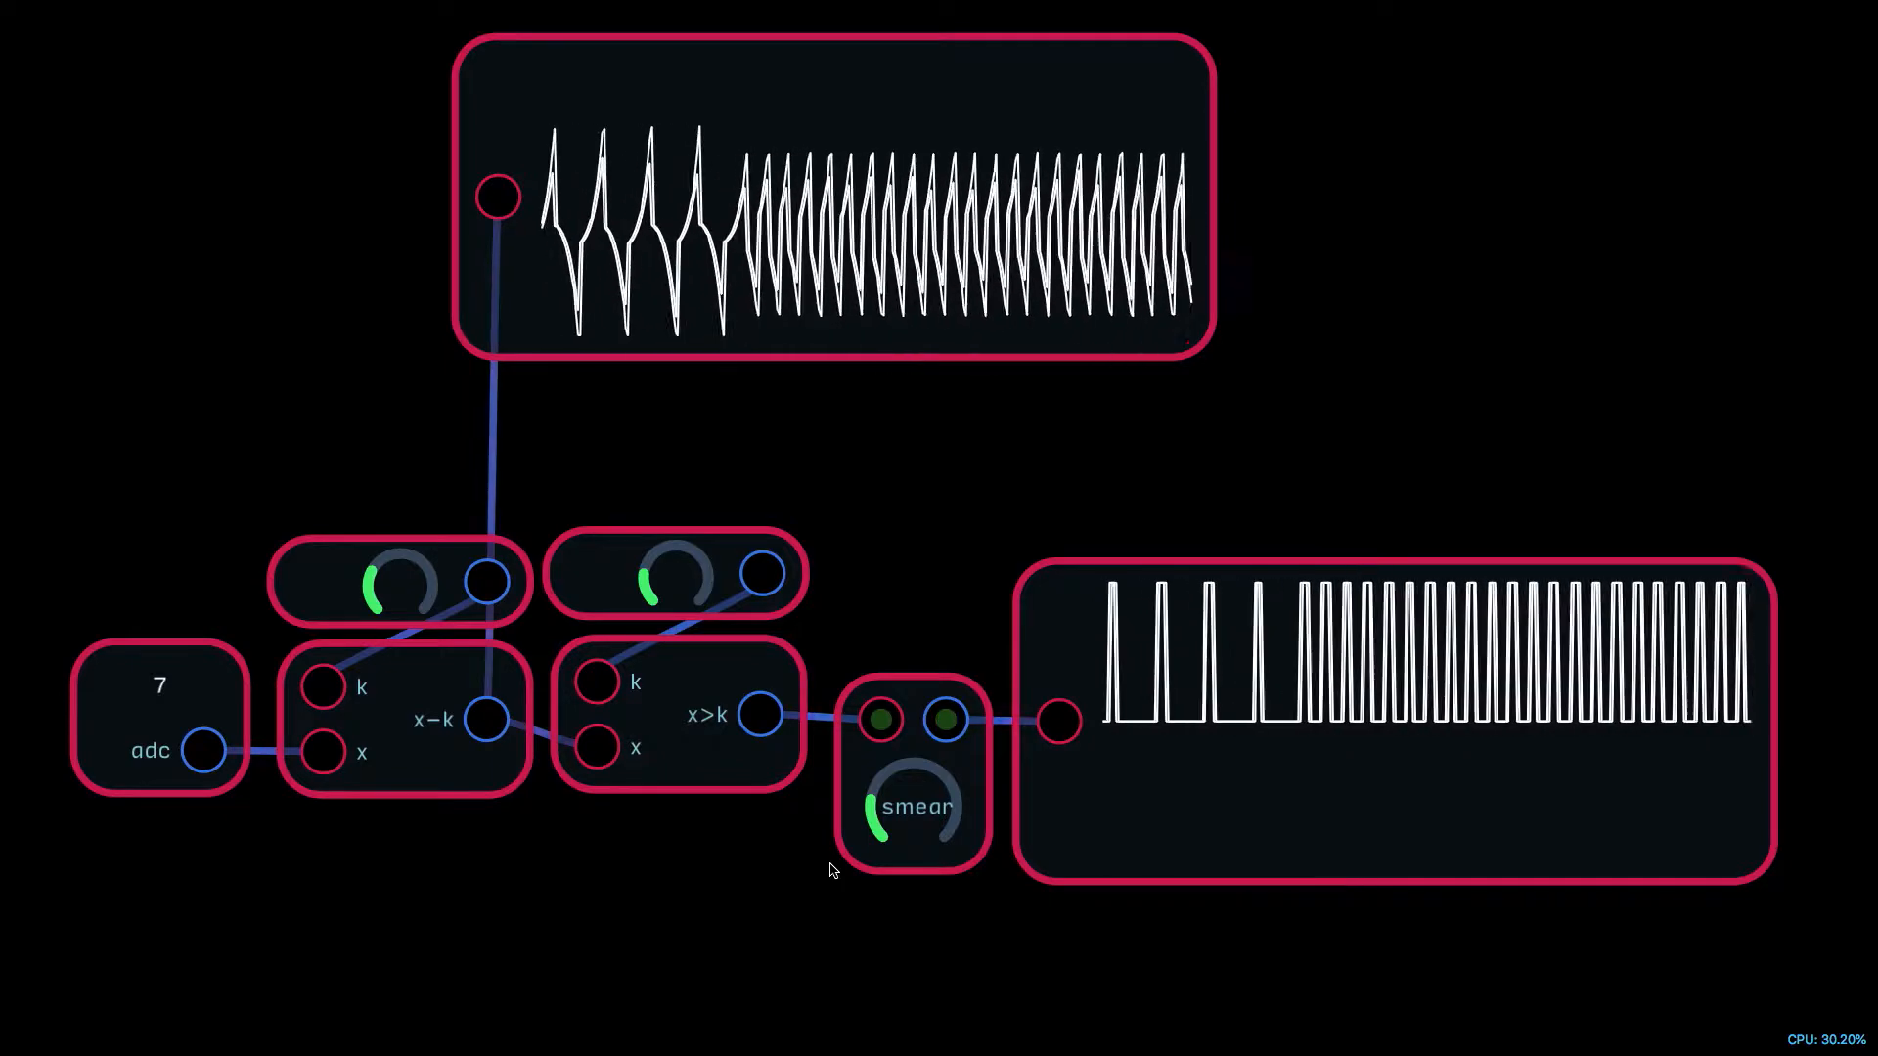
Step: Reposition the upper waveform display and adjust the constant feeding the k input of the x-k expression
{"action": "left_click_drag", "start_coordinate": [830, 230], "coordinate": [838, 259]}
{"action": "left_click", "coordinate": [1405, 301]}
{"action": "left_click_drag", "start_coordinate": [1020, 322], "coordinate": [1140, 367]}
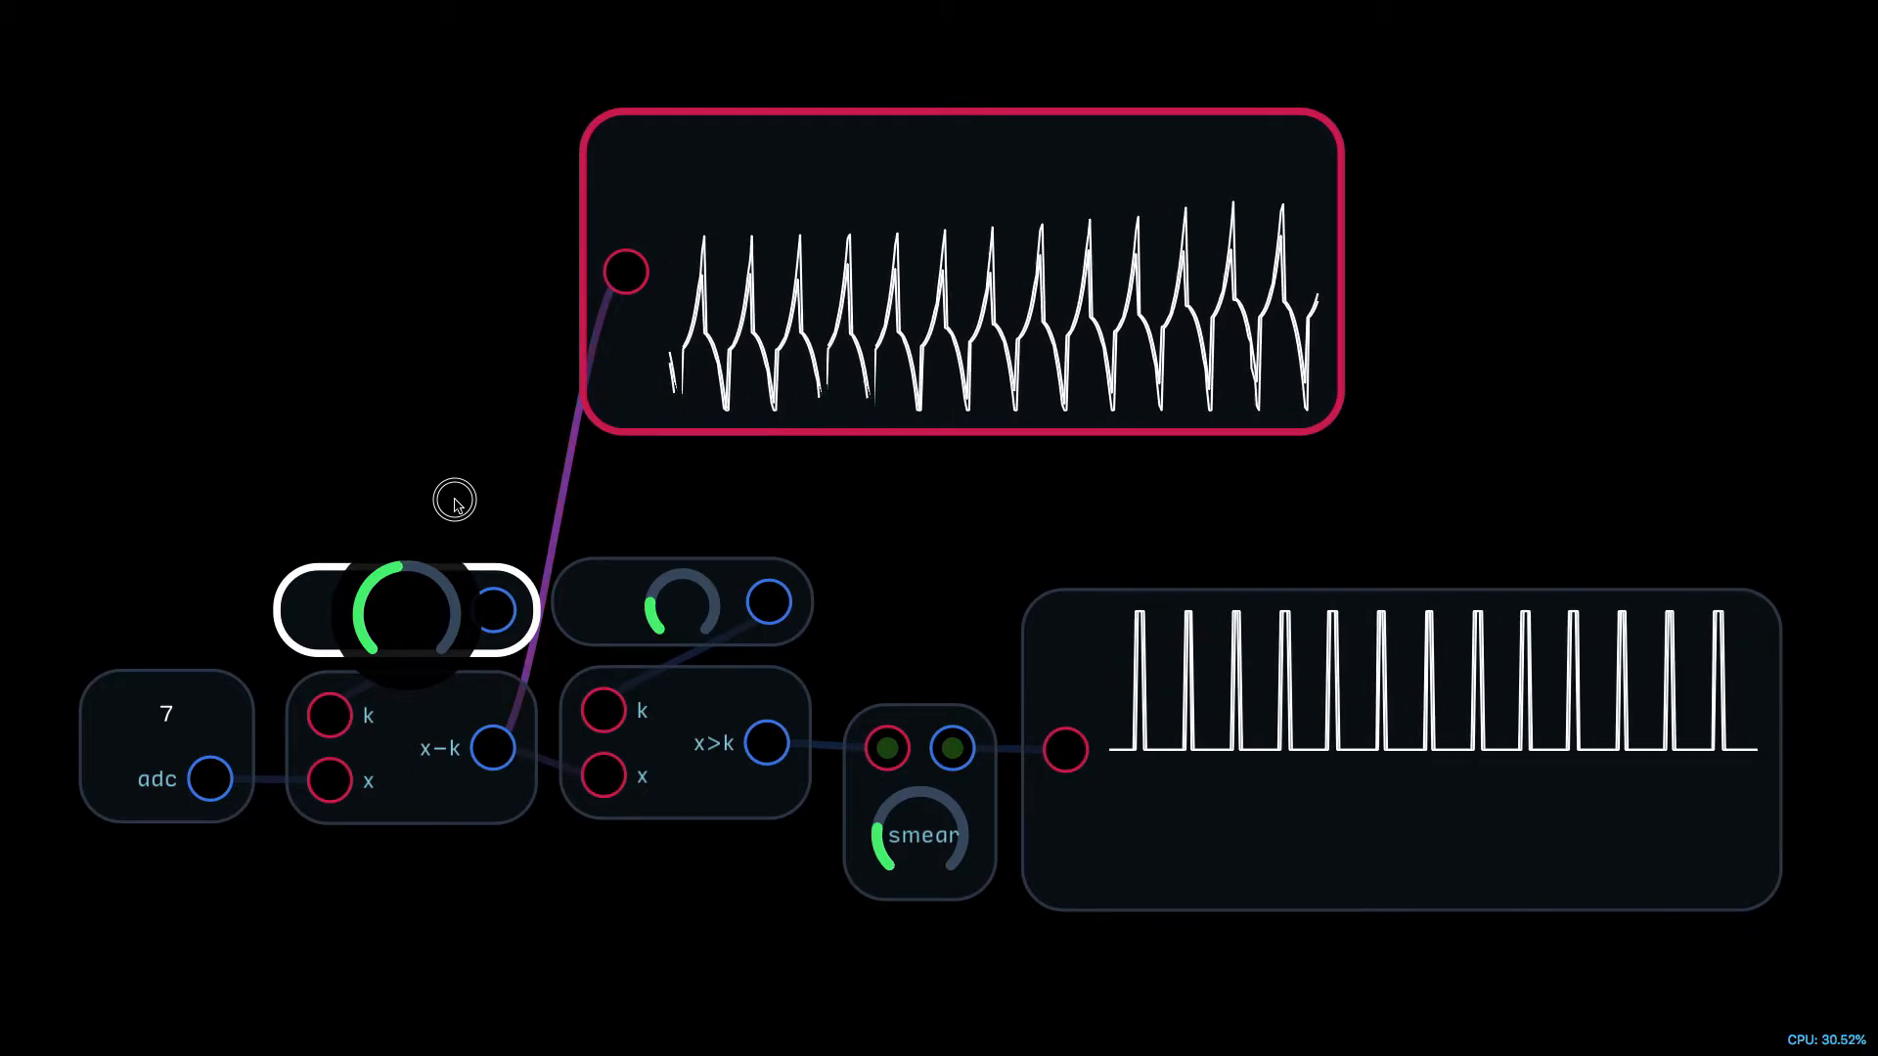
{"action": "left_click_drag", "start_coordinate": [398, 561], "coordinate": [371, 597]}
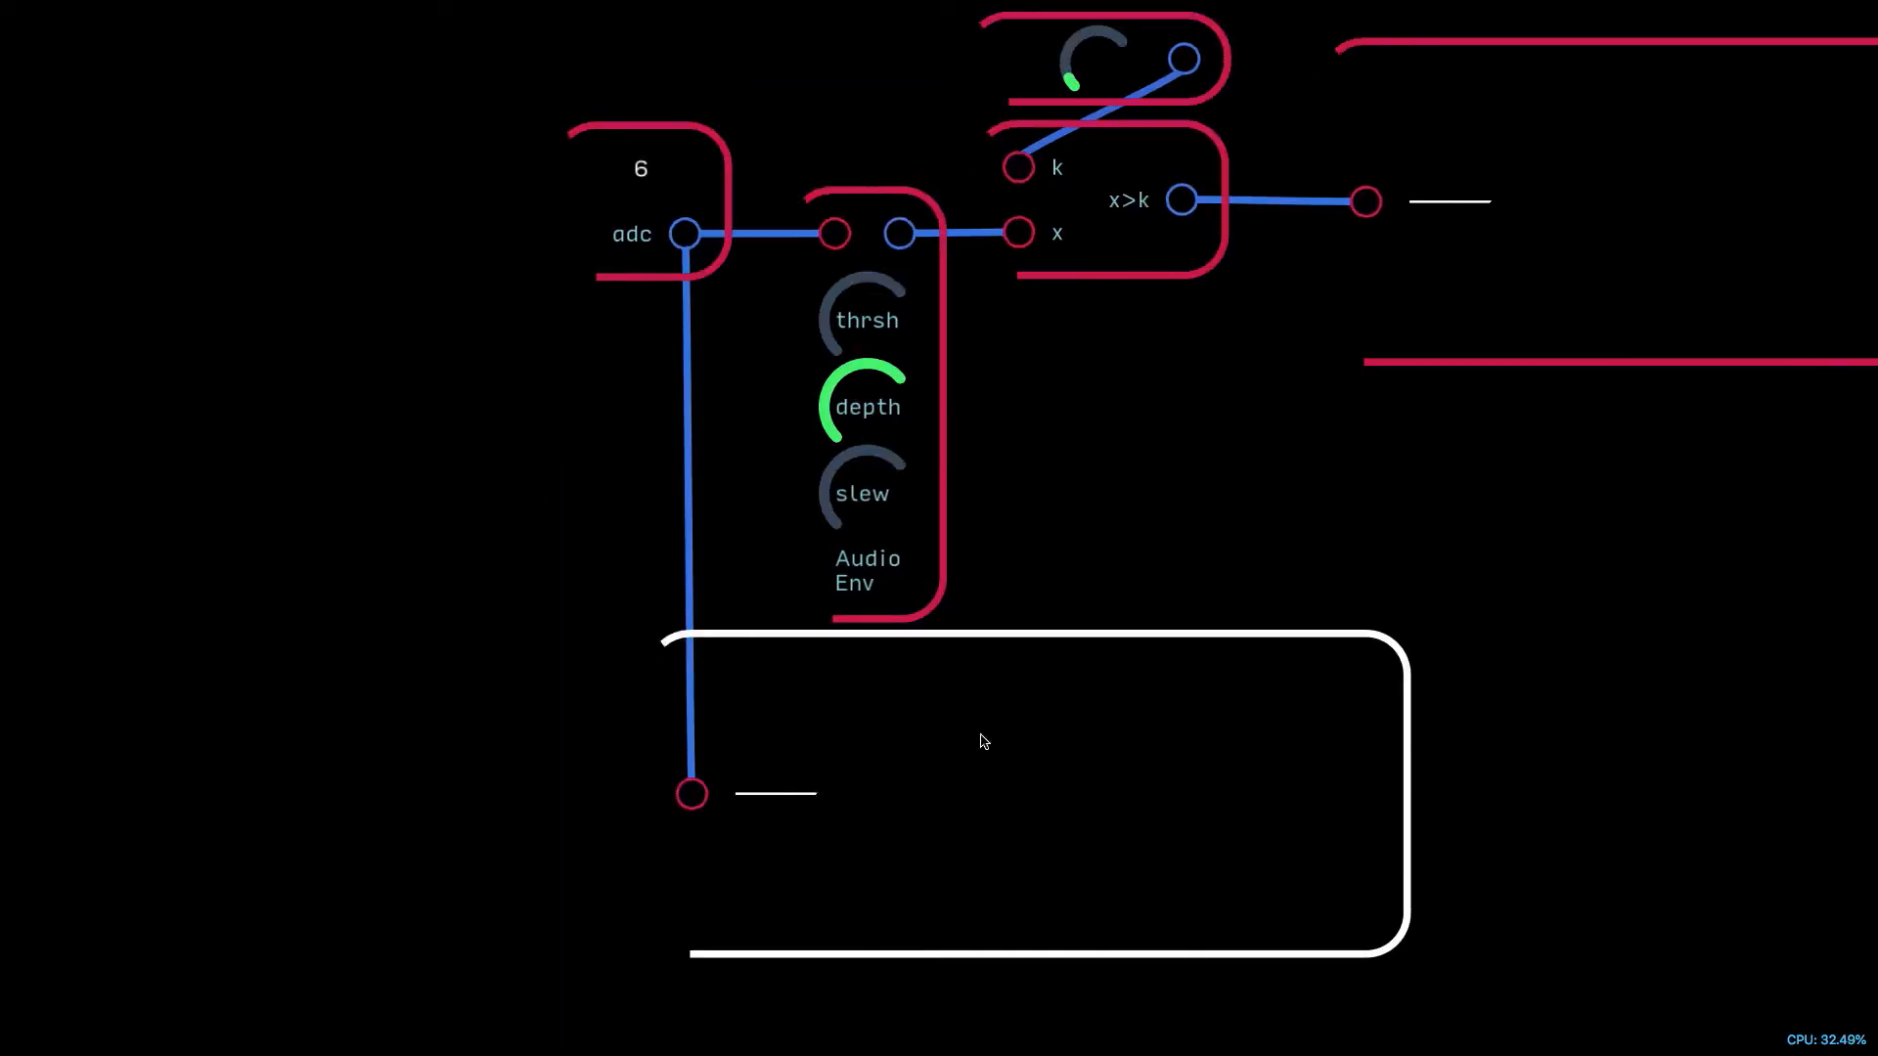
Step: Add a Waveform meter beneath the click-track clock's gate display and connect the Audio Env output to it
{"action": "left_click_drag", "start_coordinate": [923, 547], "coordinate": [482, 626]}
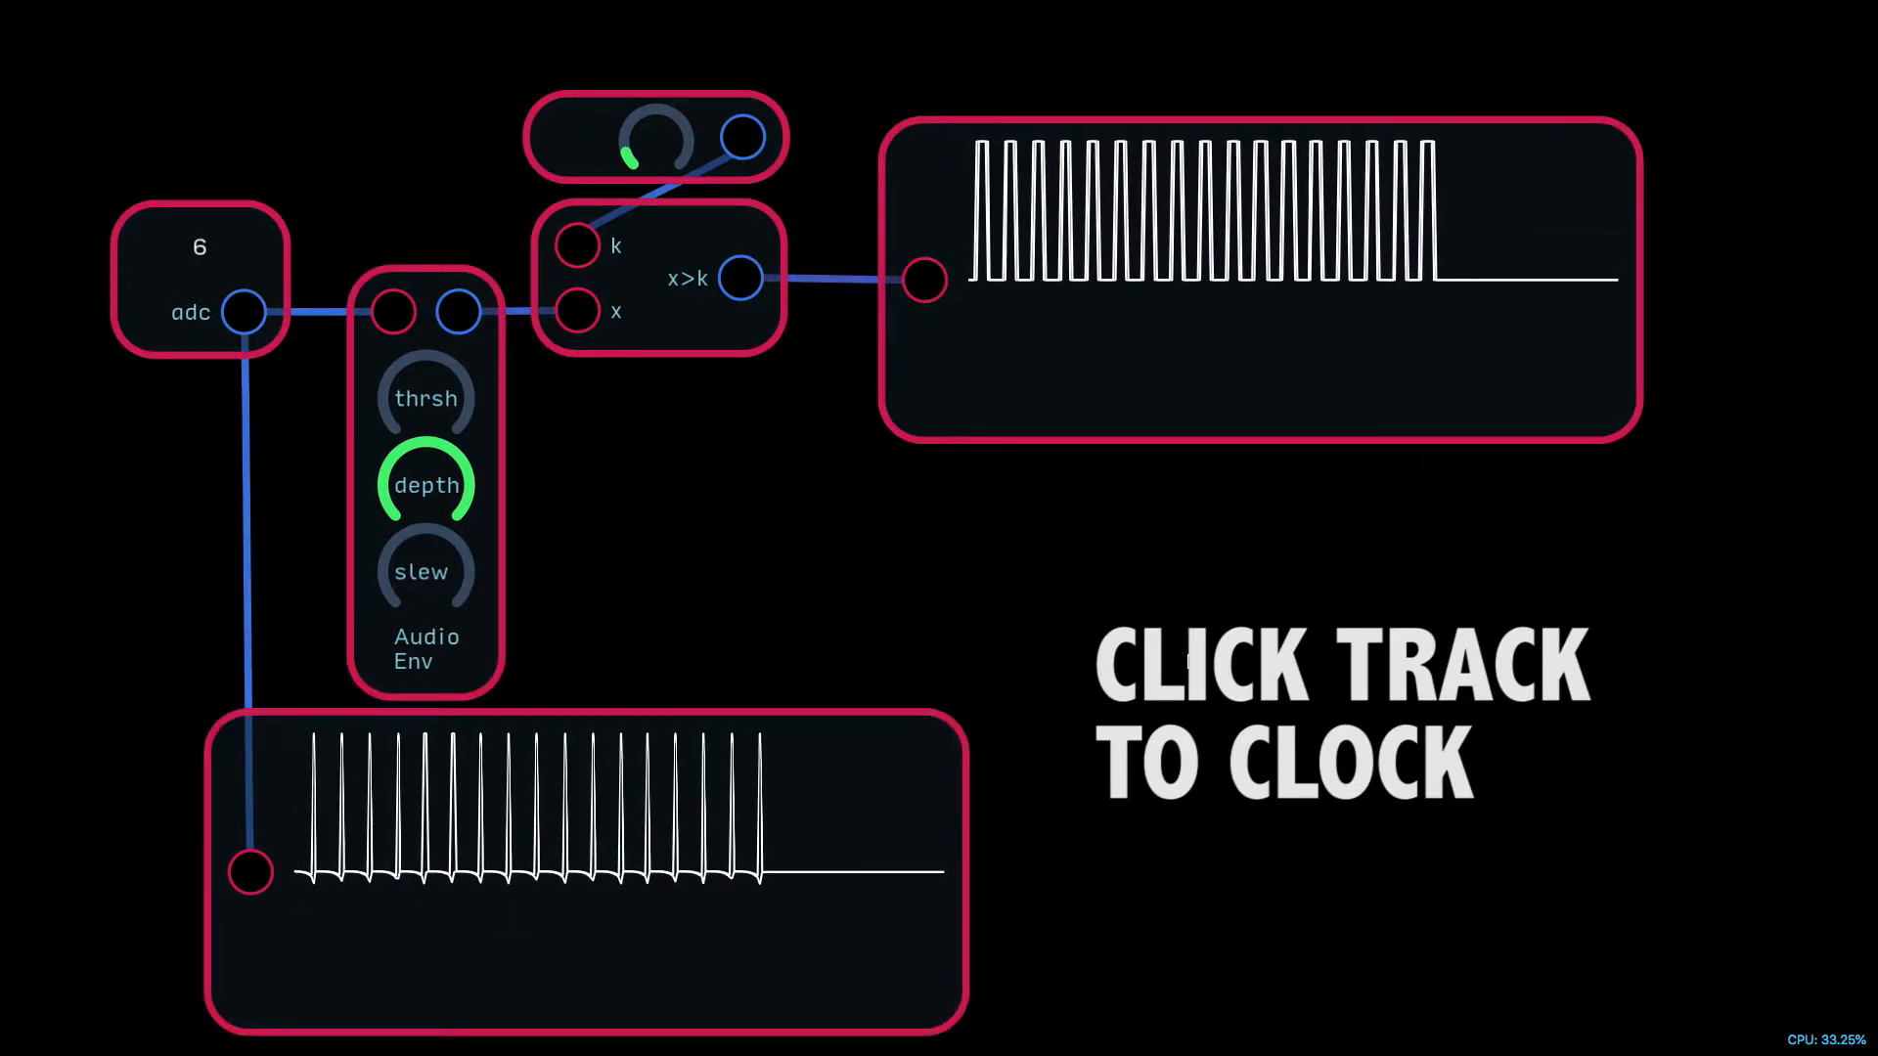
{"action": "right_click", "coordinate": [1188, 662]}
{"action": "mouse_move", "coordinate": [1365, 753]}
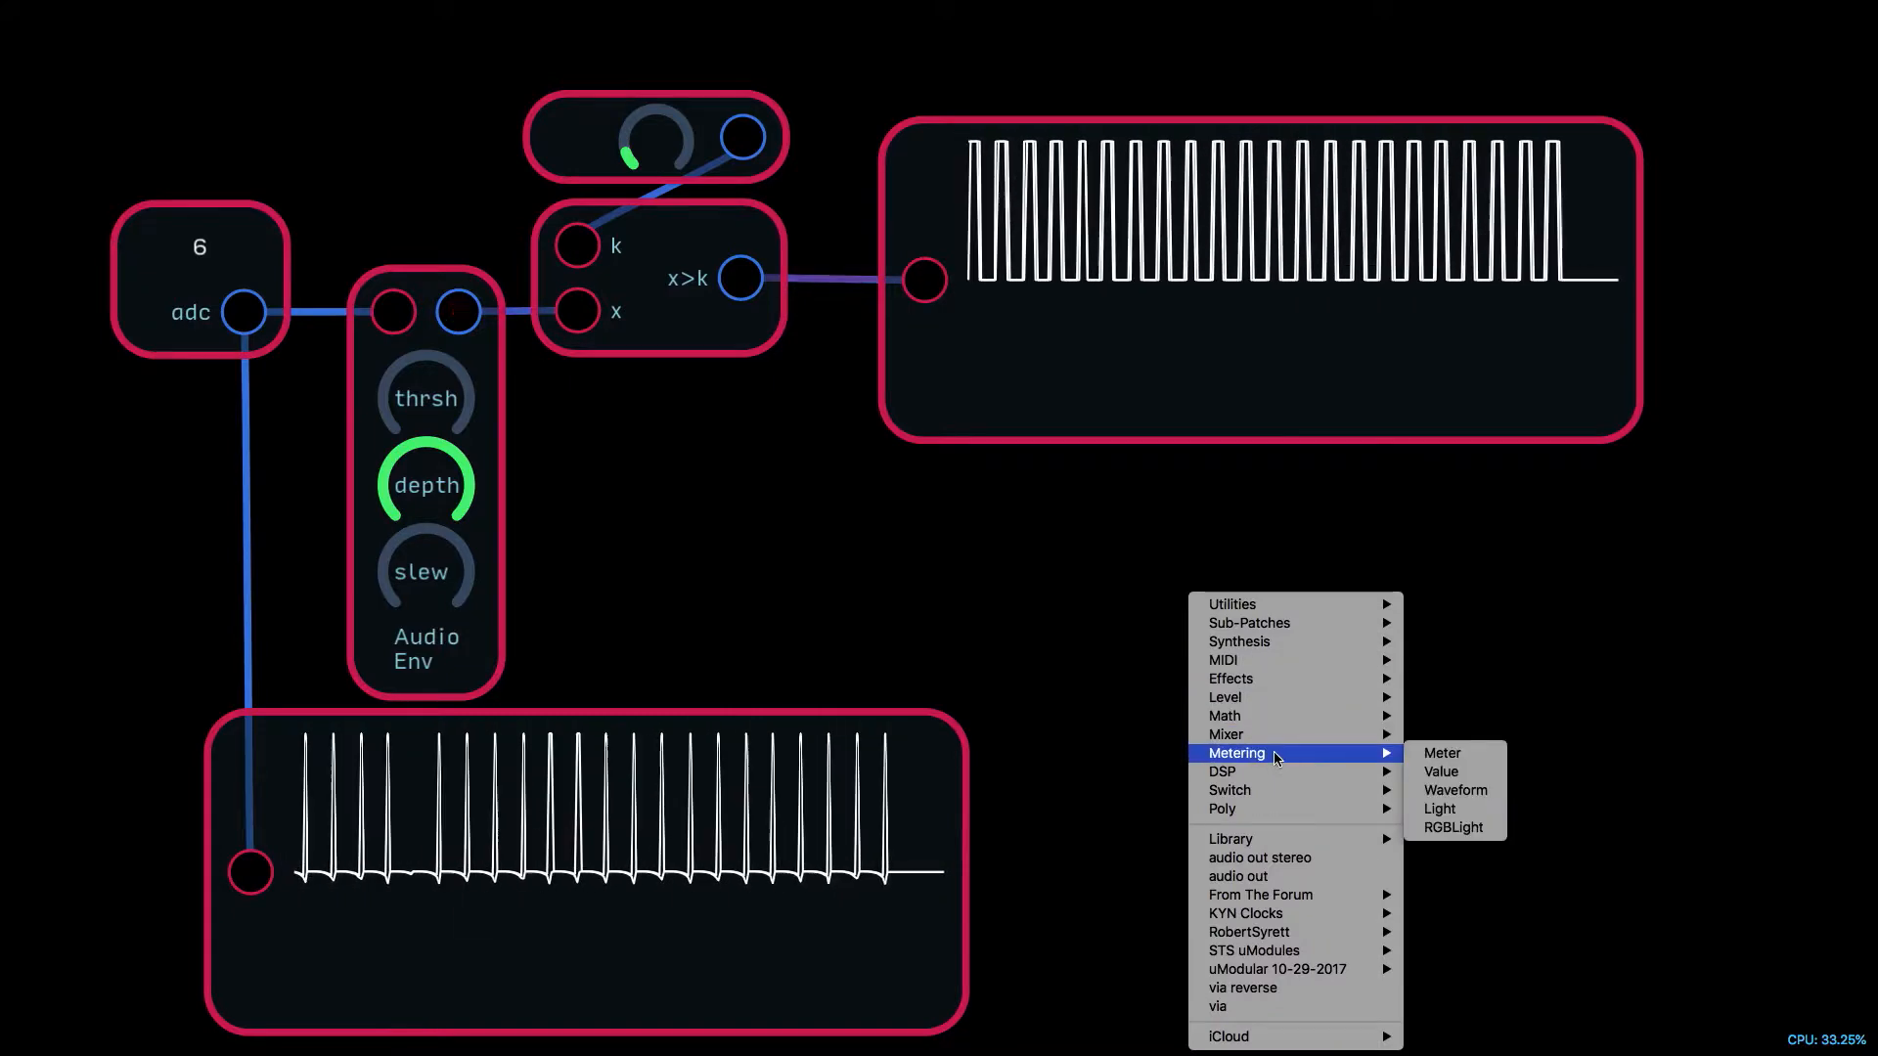
{"action": "left_click", "coordinate": [1450, 790]}
{"action": "left_click_drag", "start_coordinate": [1418, 641], "coordinate": [1342, 718]}
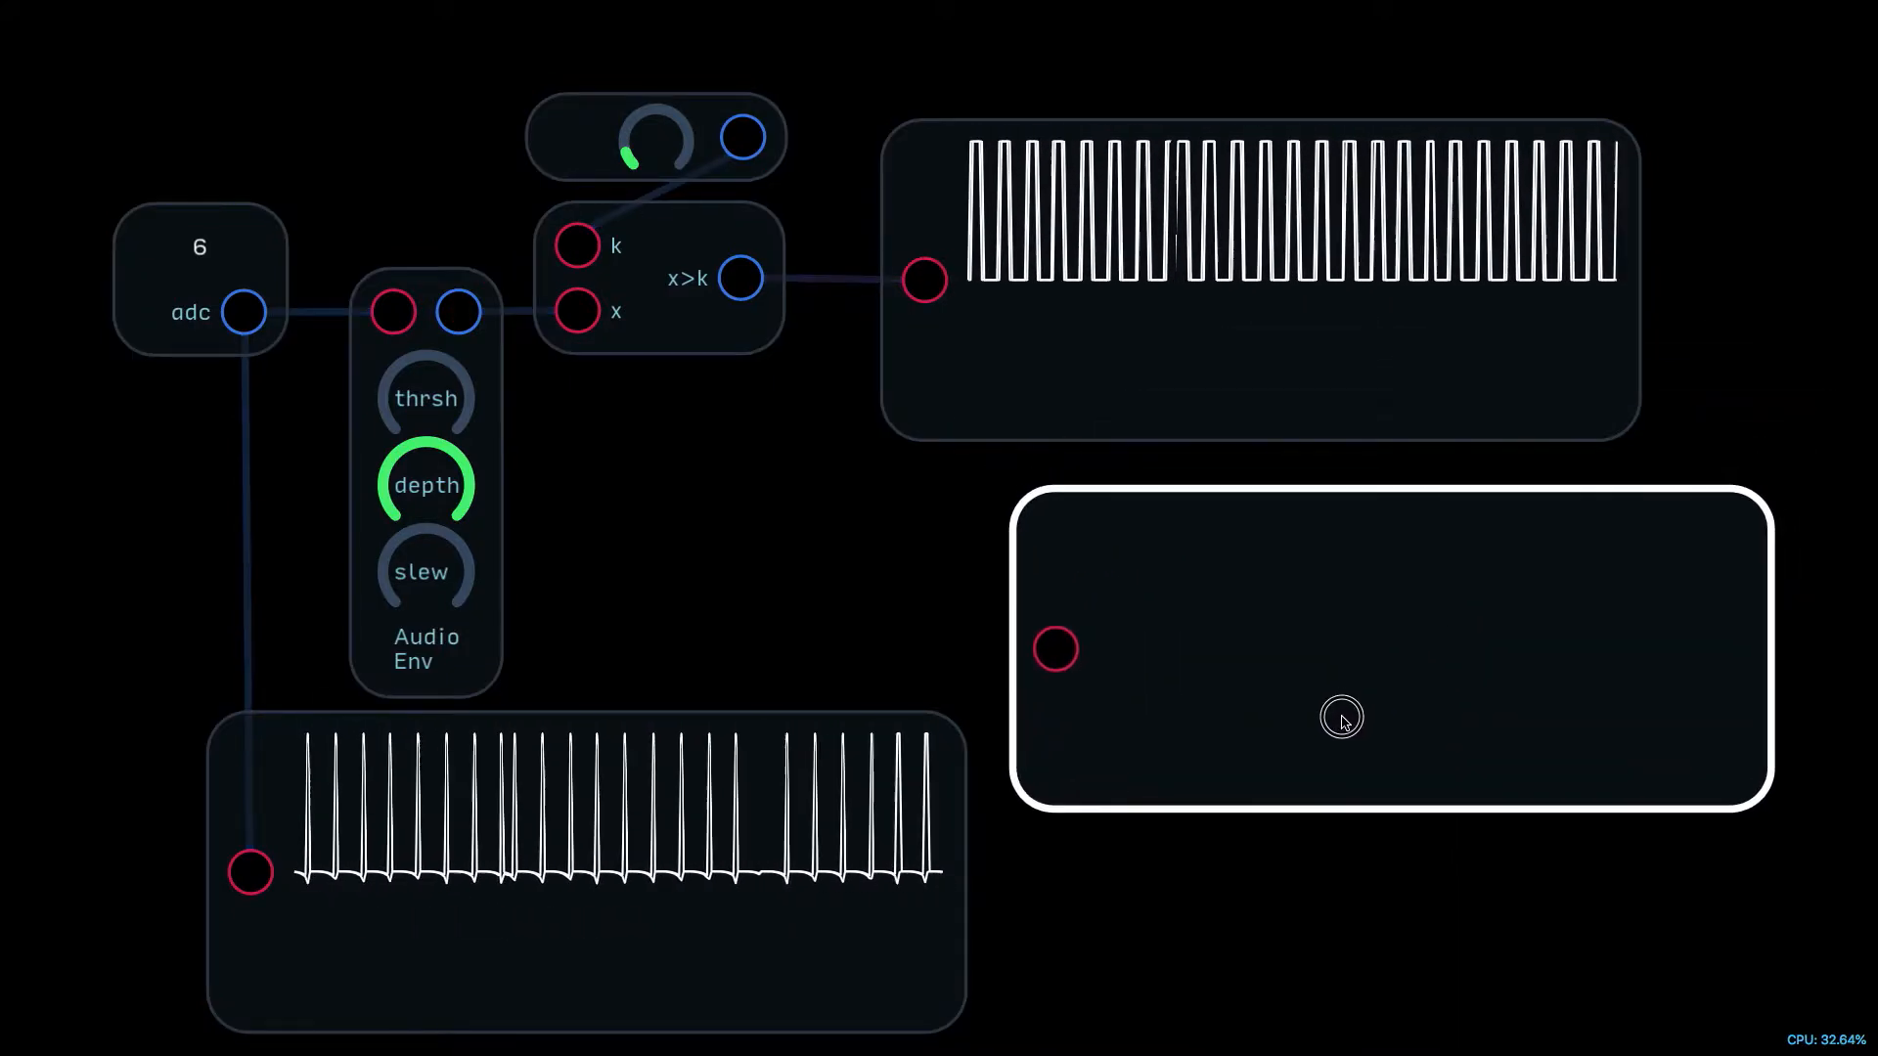
{"action": "left_click_drag", "start_coordinate": [459, 312], "coordinate": [1049, 642]}
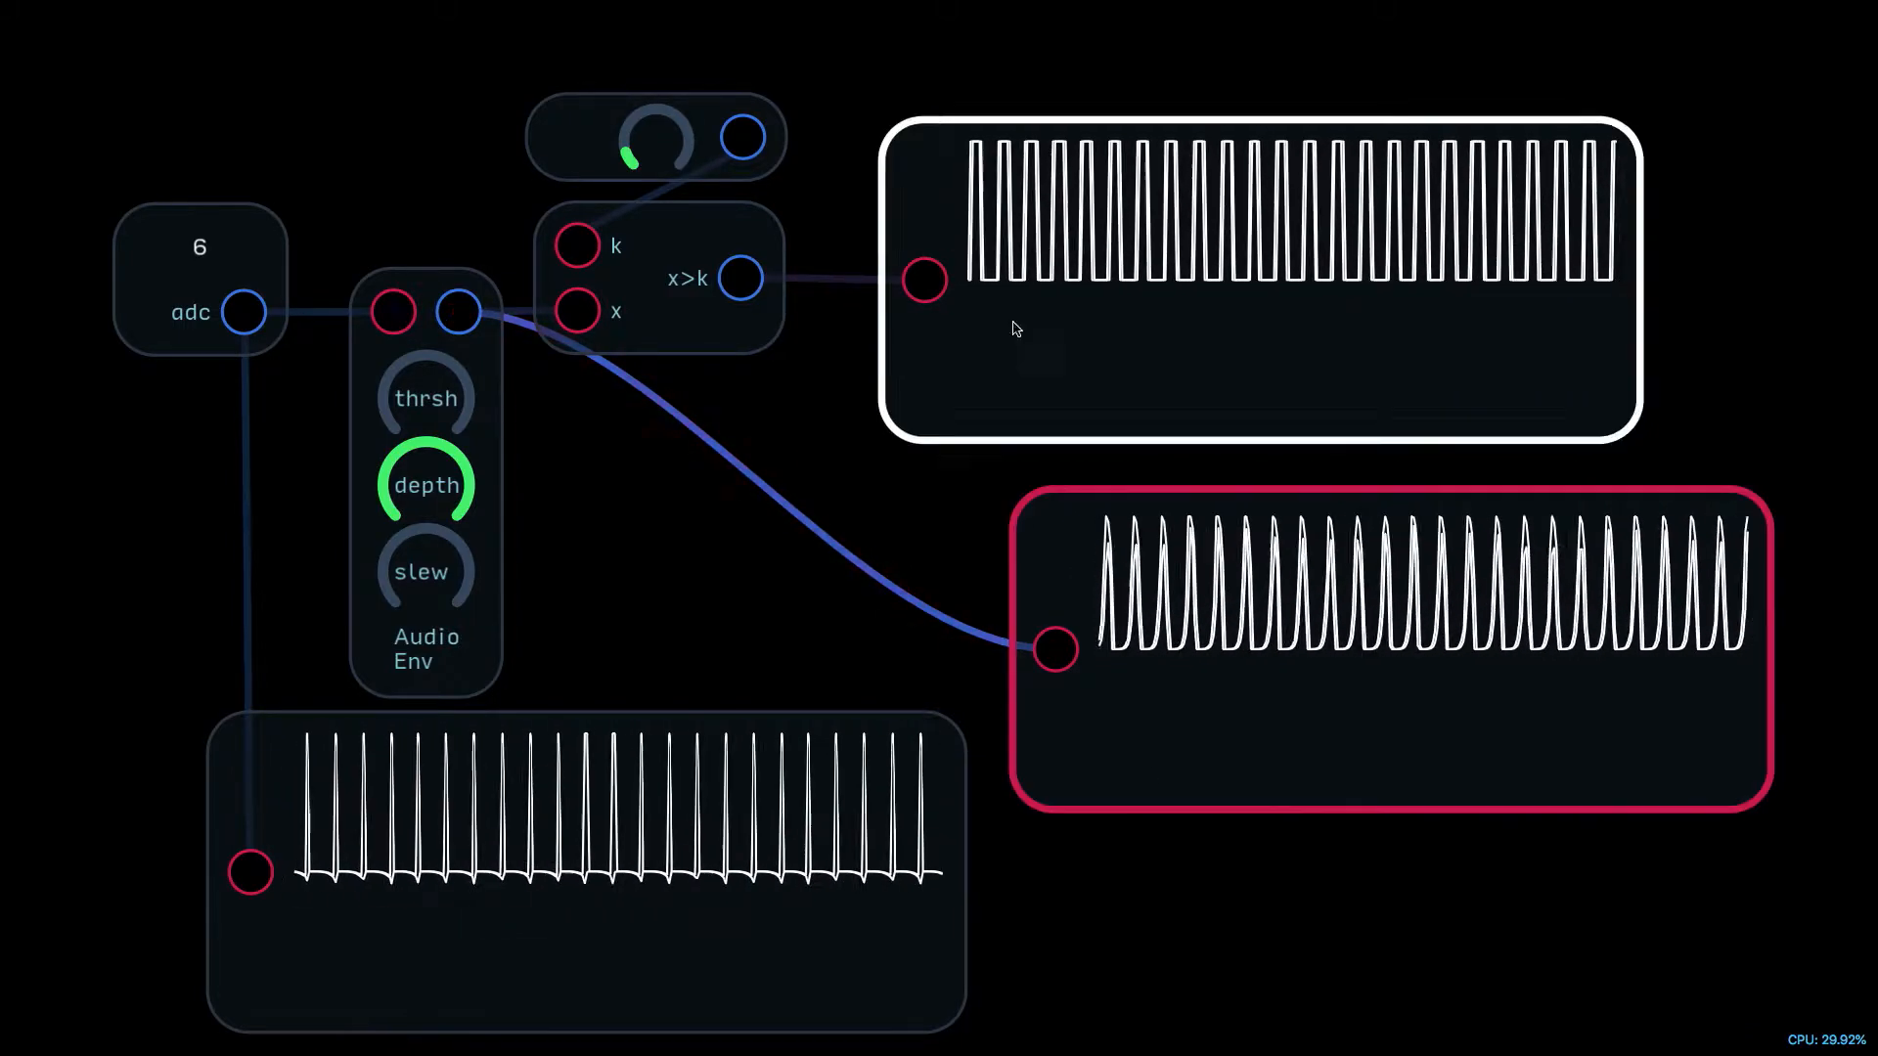
{"action": "mouse_move", "coordinate": [419, 402]}
{"action": "left_mouse_down"}
{"action": "mouse_move", "coordinate": [421, 362]}
{"action": "mouse_move", "coordinate": [427, 422]}
{"action": "left_mouse_up"}
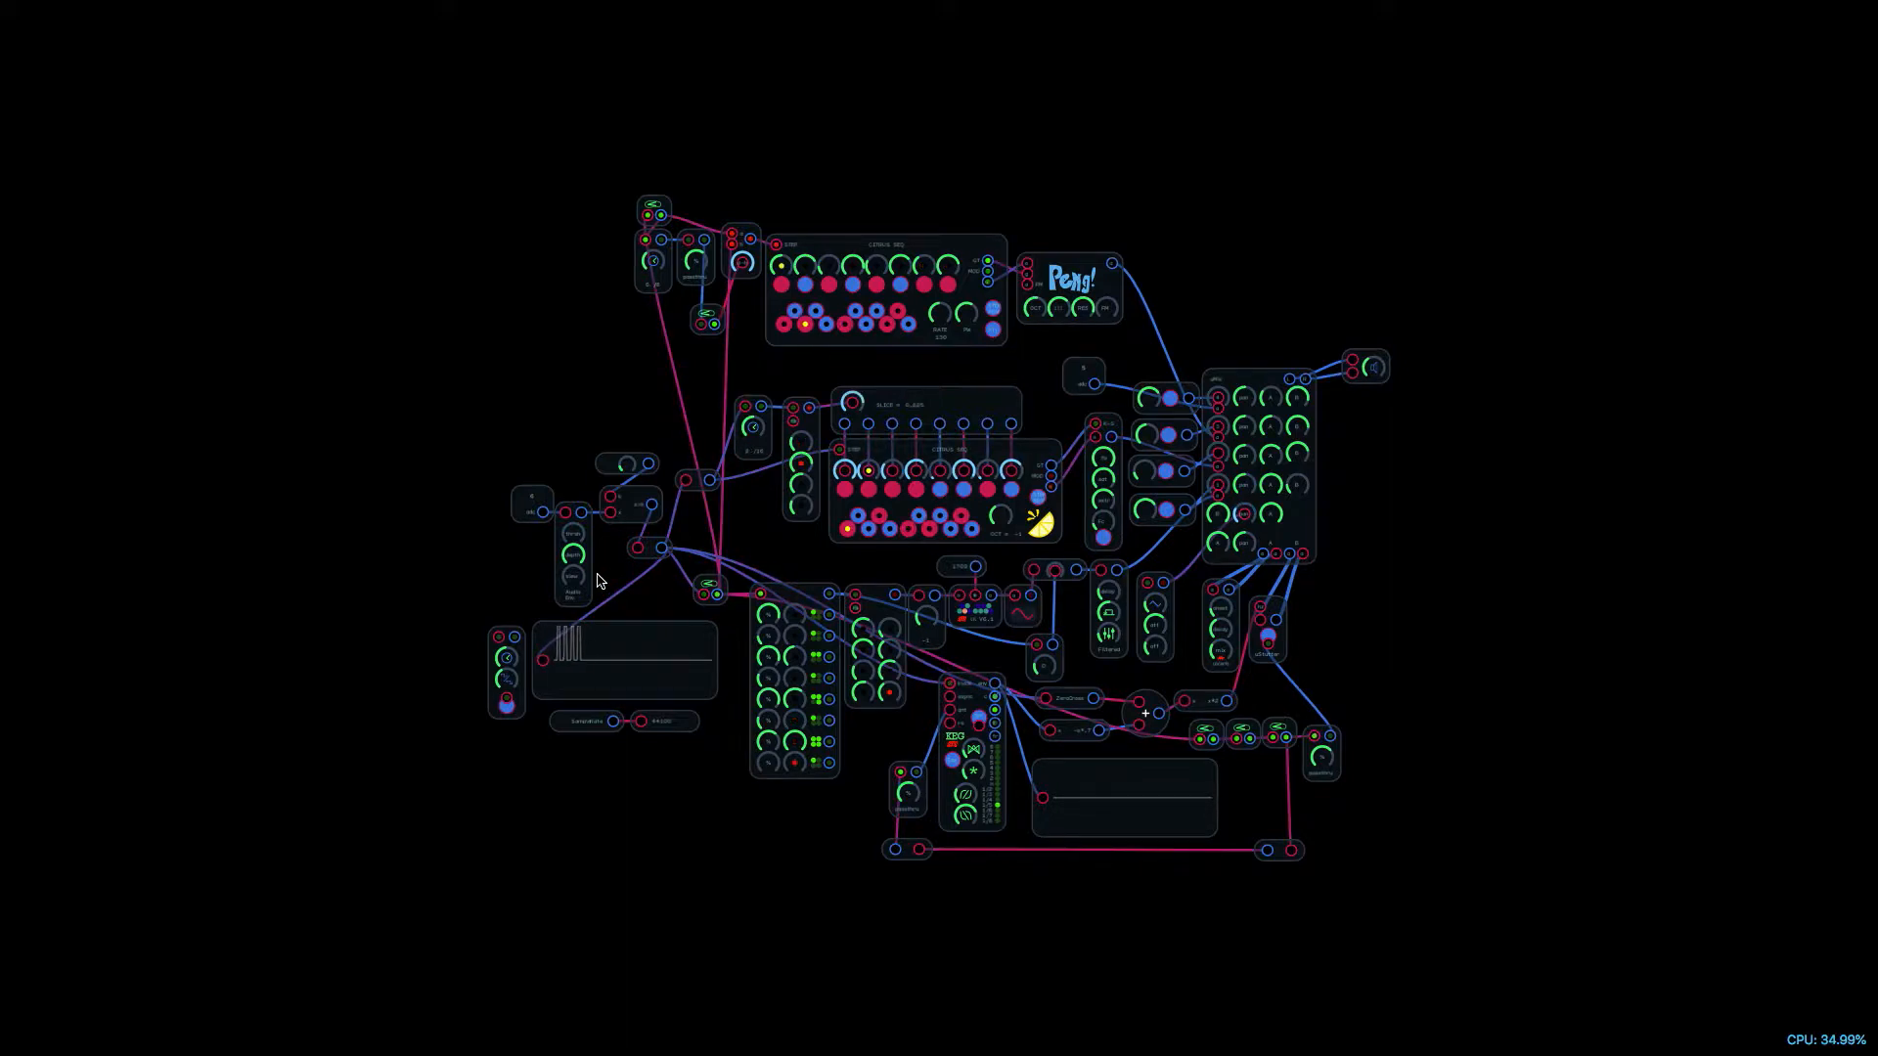
Step: In the large patch, nudge the Audio Env module, the relay feeding Citrus Seq and the delay module below it to expose the clock wiring
{"action": "scroll", "coordinate": [580, 636], "scroll_direction": "up", "scroll_amount": 5}
{"action": "scroll", "coordinate": [573, 665], "scroll_direction": "down", "scroll_amount": 2}
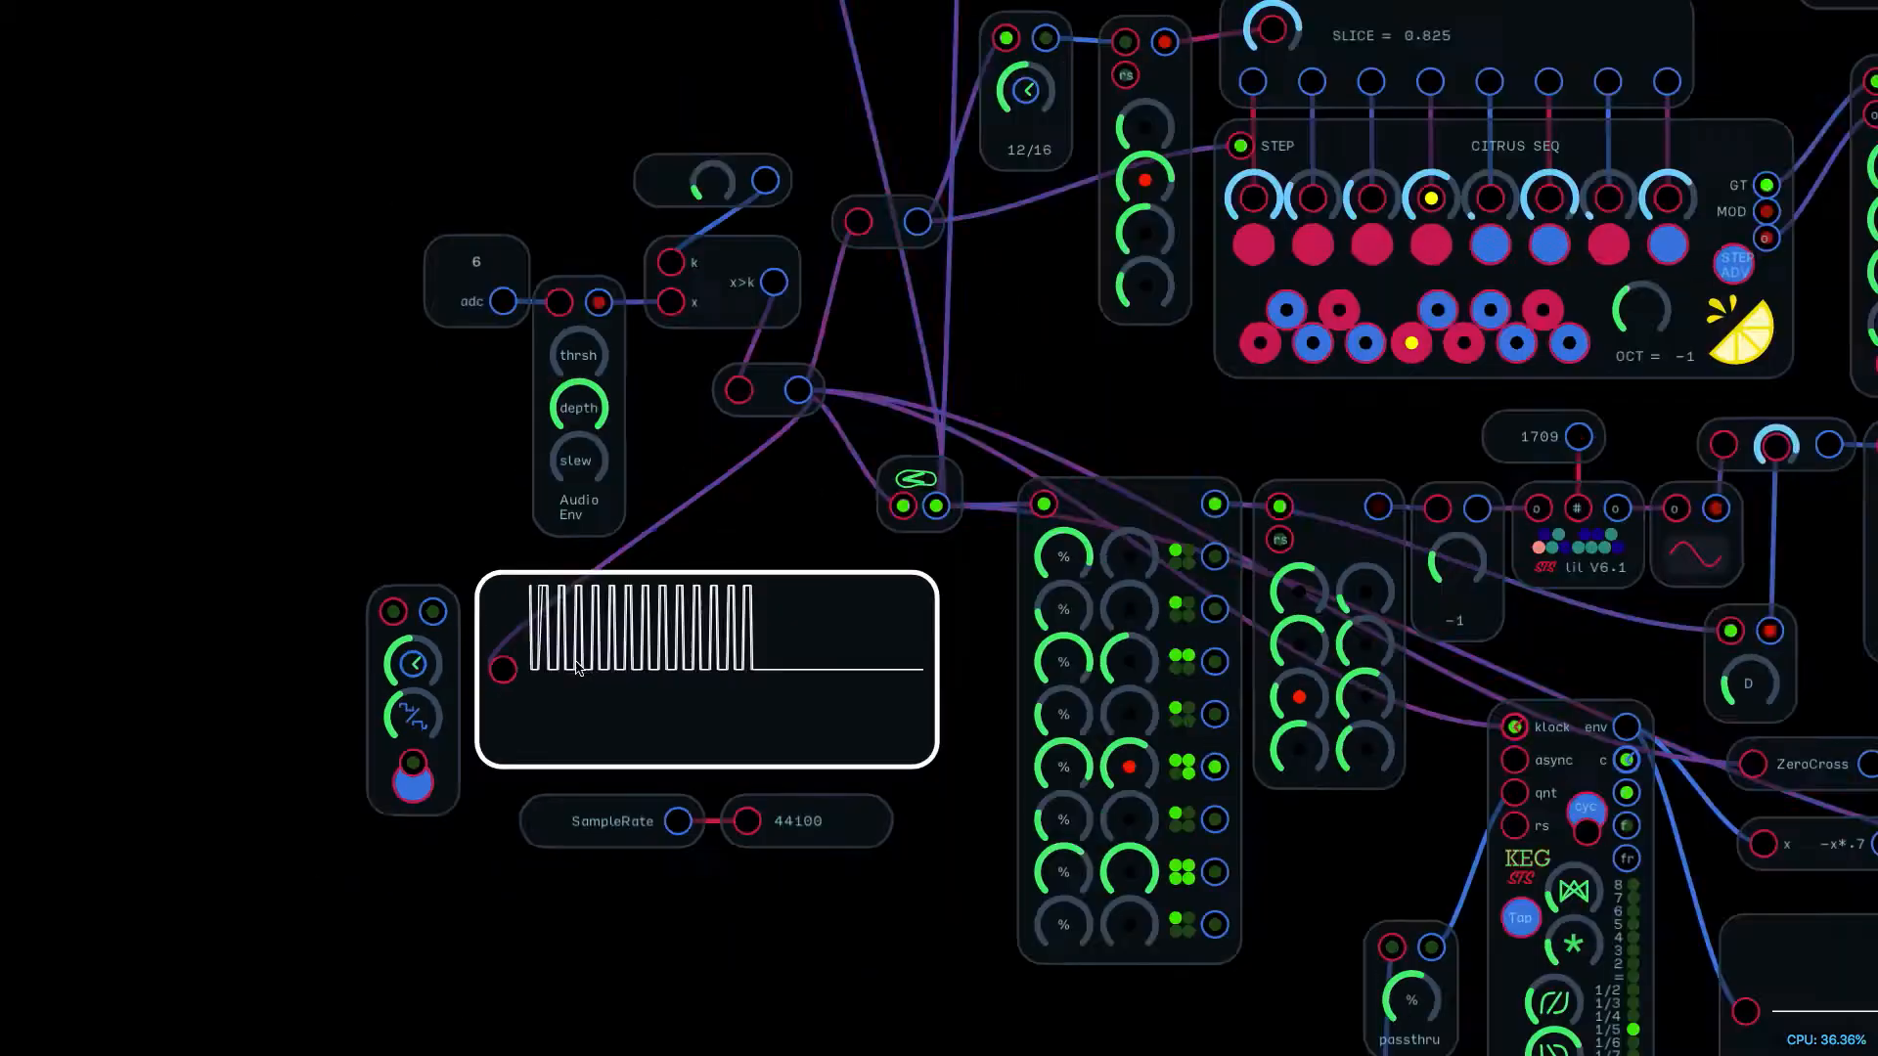
{"action": "mouse_move", "coordinate": [612, 501]}
{"action": "left_mouse_down"}
{"action": "mouse_move", "coordinate": [593, 494]}
{"action": "mouse_move", "coordinate": [616, 497]}
{"action": "left_mouse_up"}
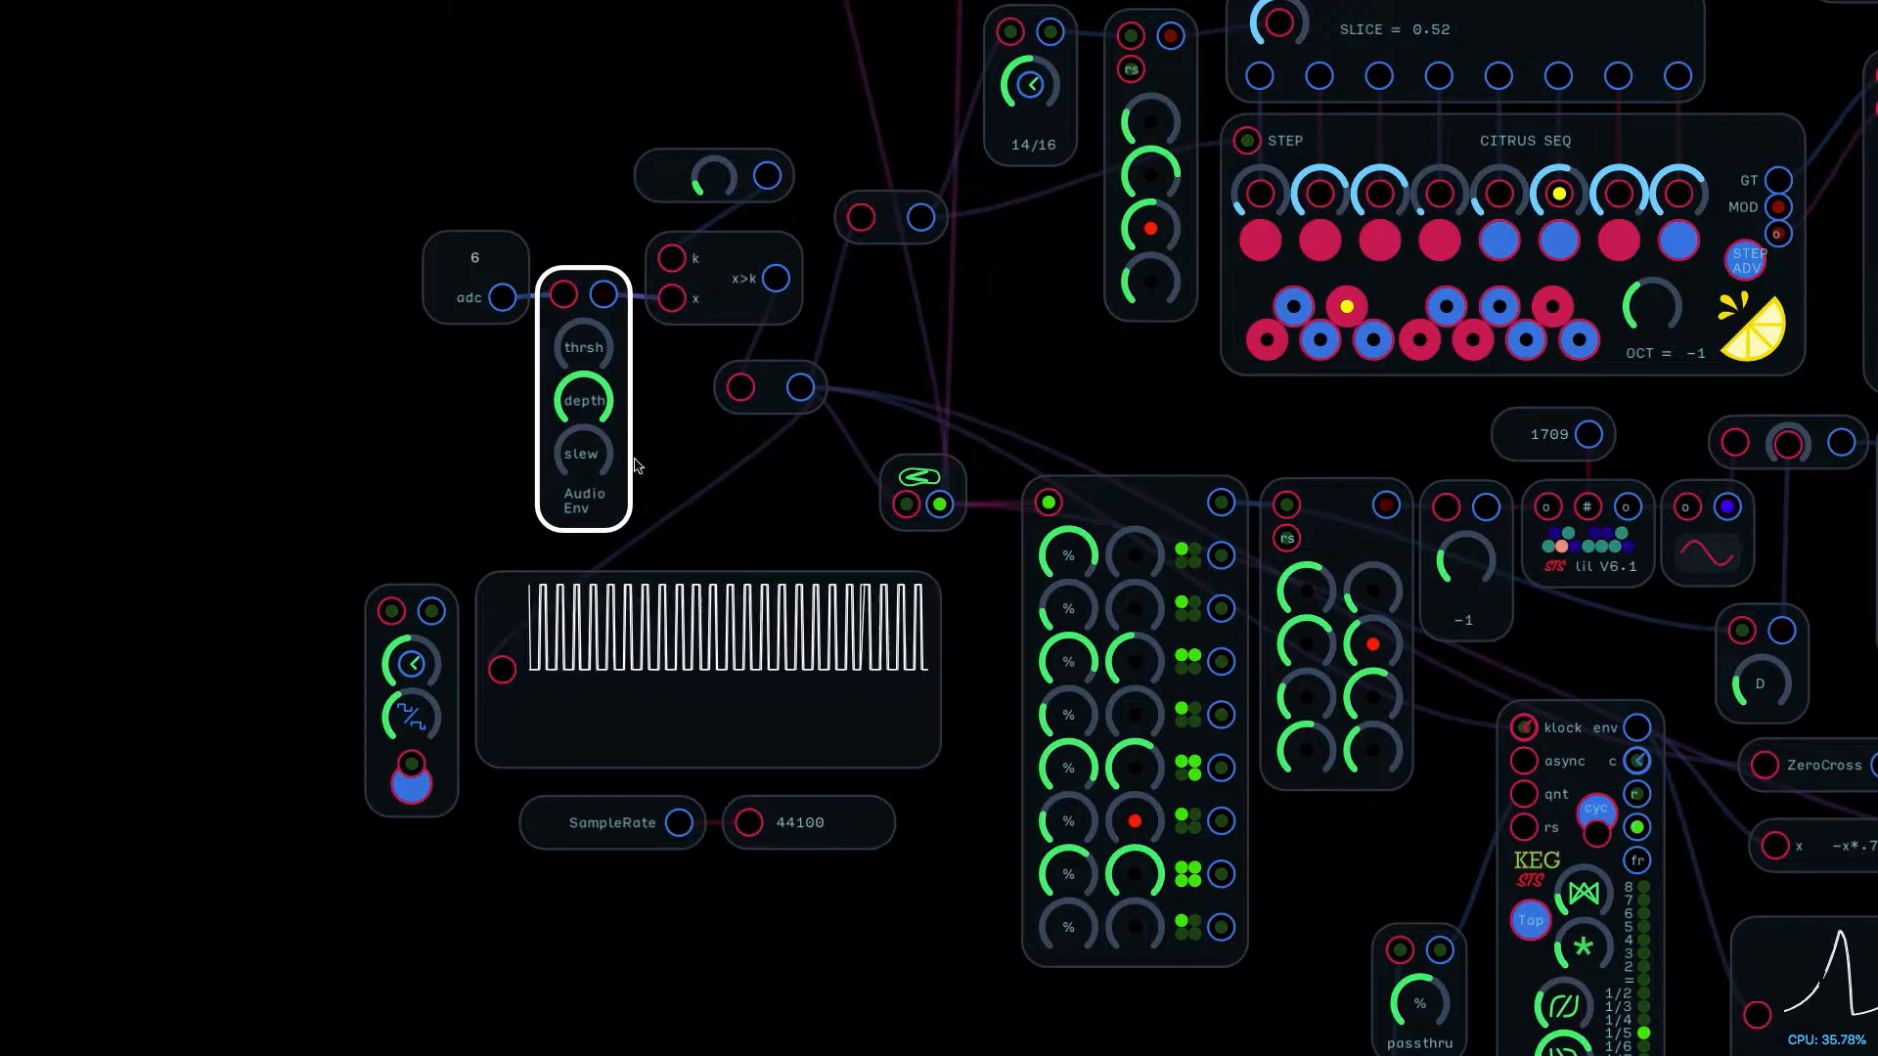
{"action": "left_click_drag", "start_coordinate": [603, 294], "coordinate": [717, 538]}
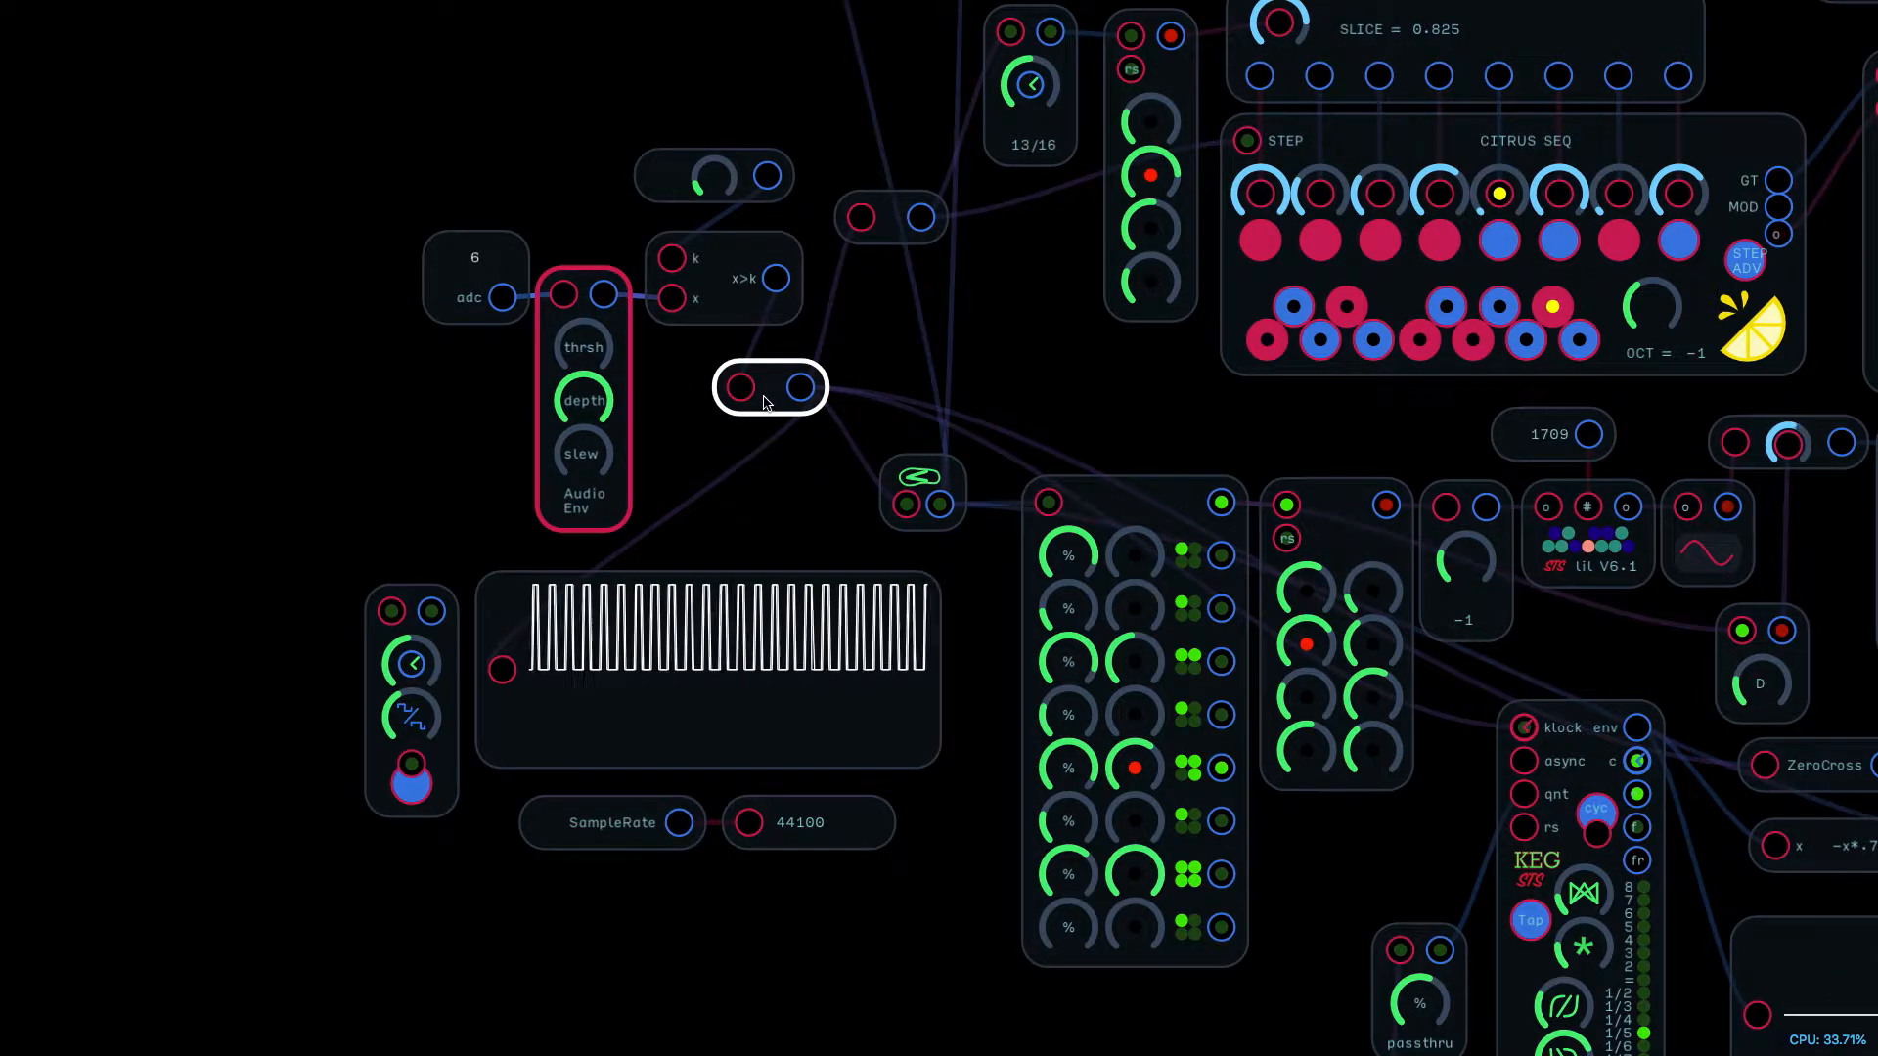
{"action": "left_click_drag", "start_coordinate": [892, 238], "coordinate": [912, 283]}
{"action": "mouse_move", "coordinate": [931, 484]}
{"action": "left_mouse_down"}
{"action": "mouse_move", "coordinate": [923, 393]}
{"action": "mouse_move", "coordinate": [937, 403]}
{"action": "left_mouse_up"}
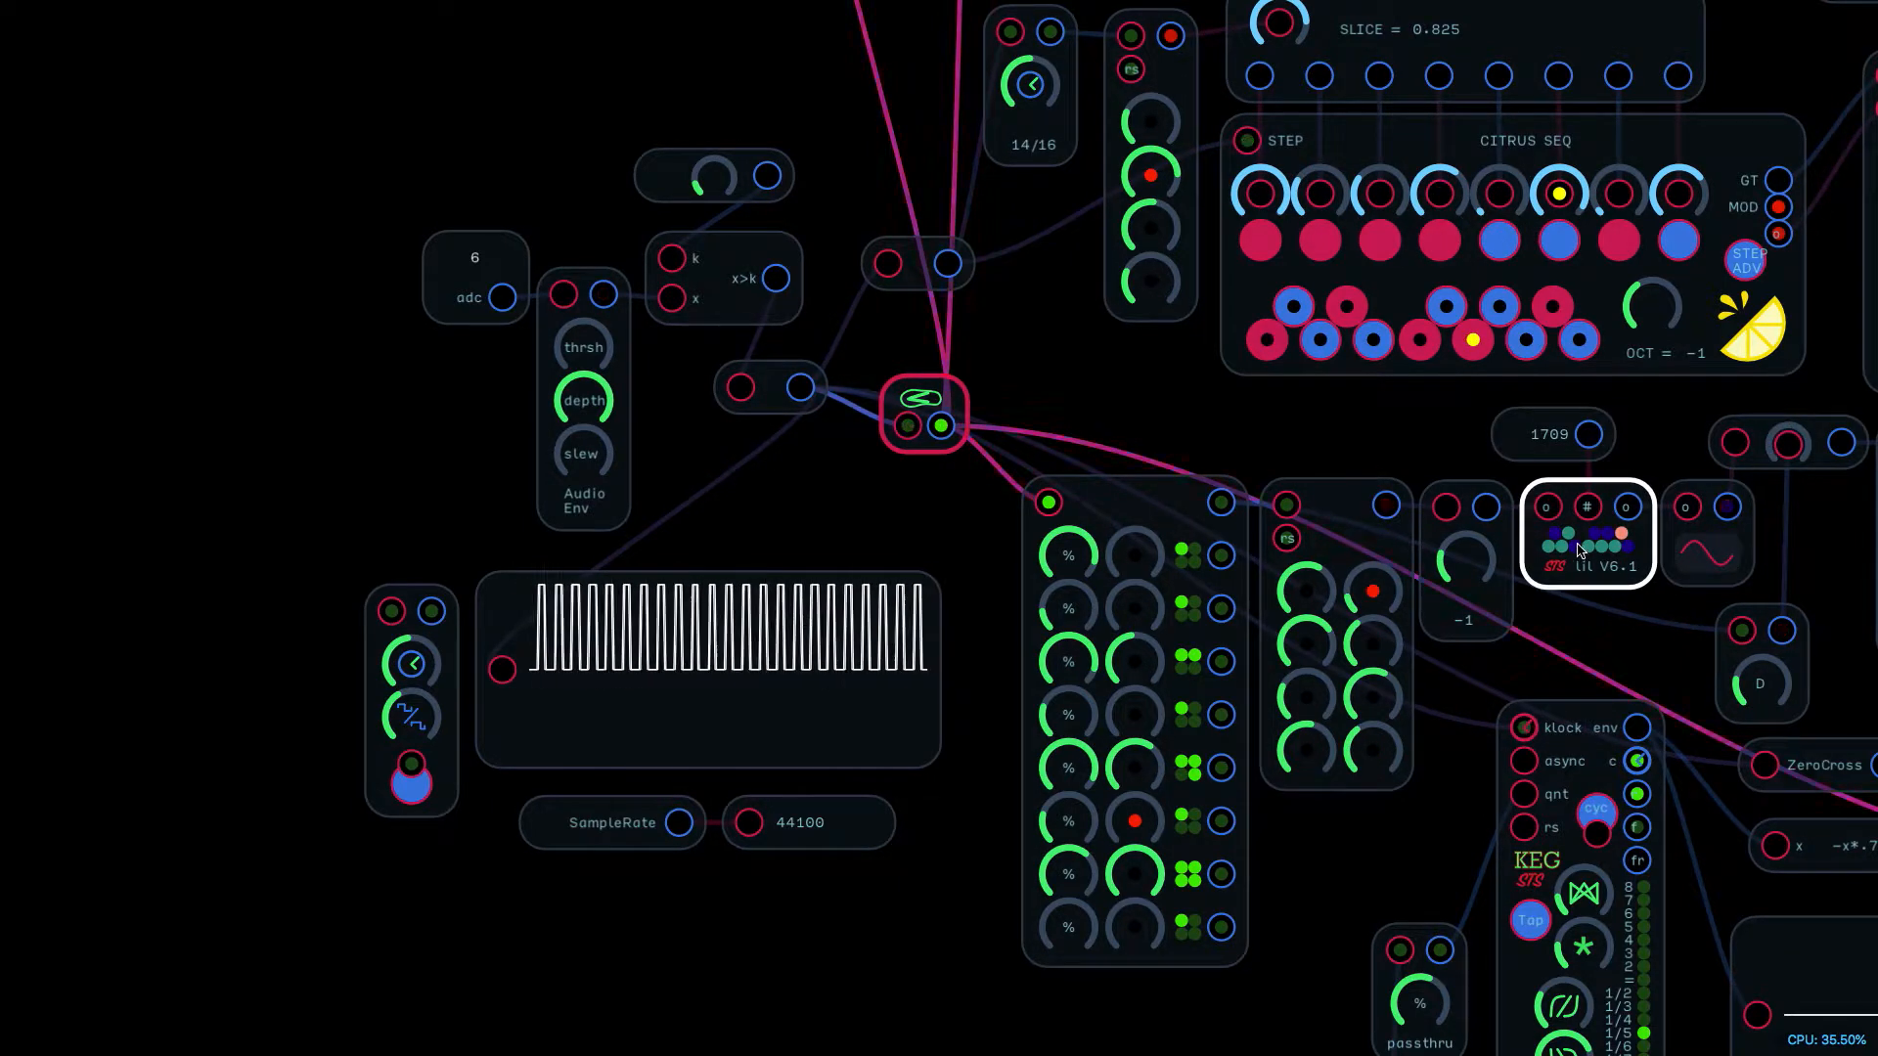
Step: Toggle a channel button beside uMix and move the clock relay feeding Citrus Seq slightly upward
{"action": "double_click", "coordinate": [1808, 550]}
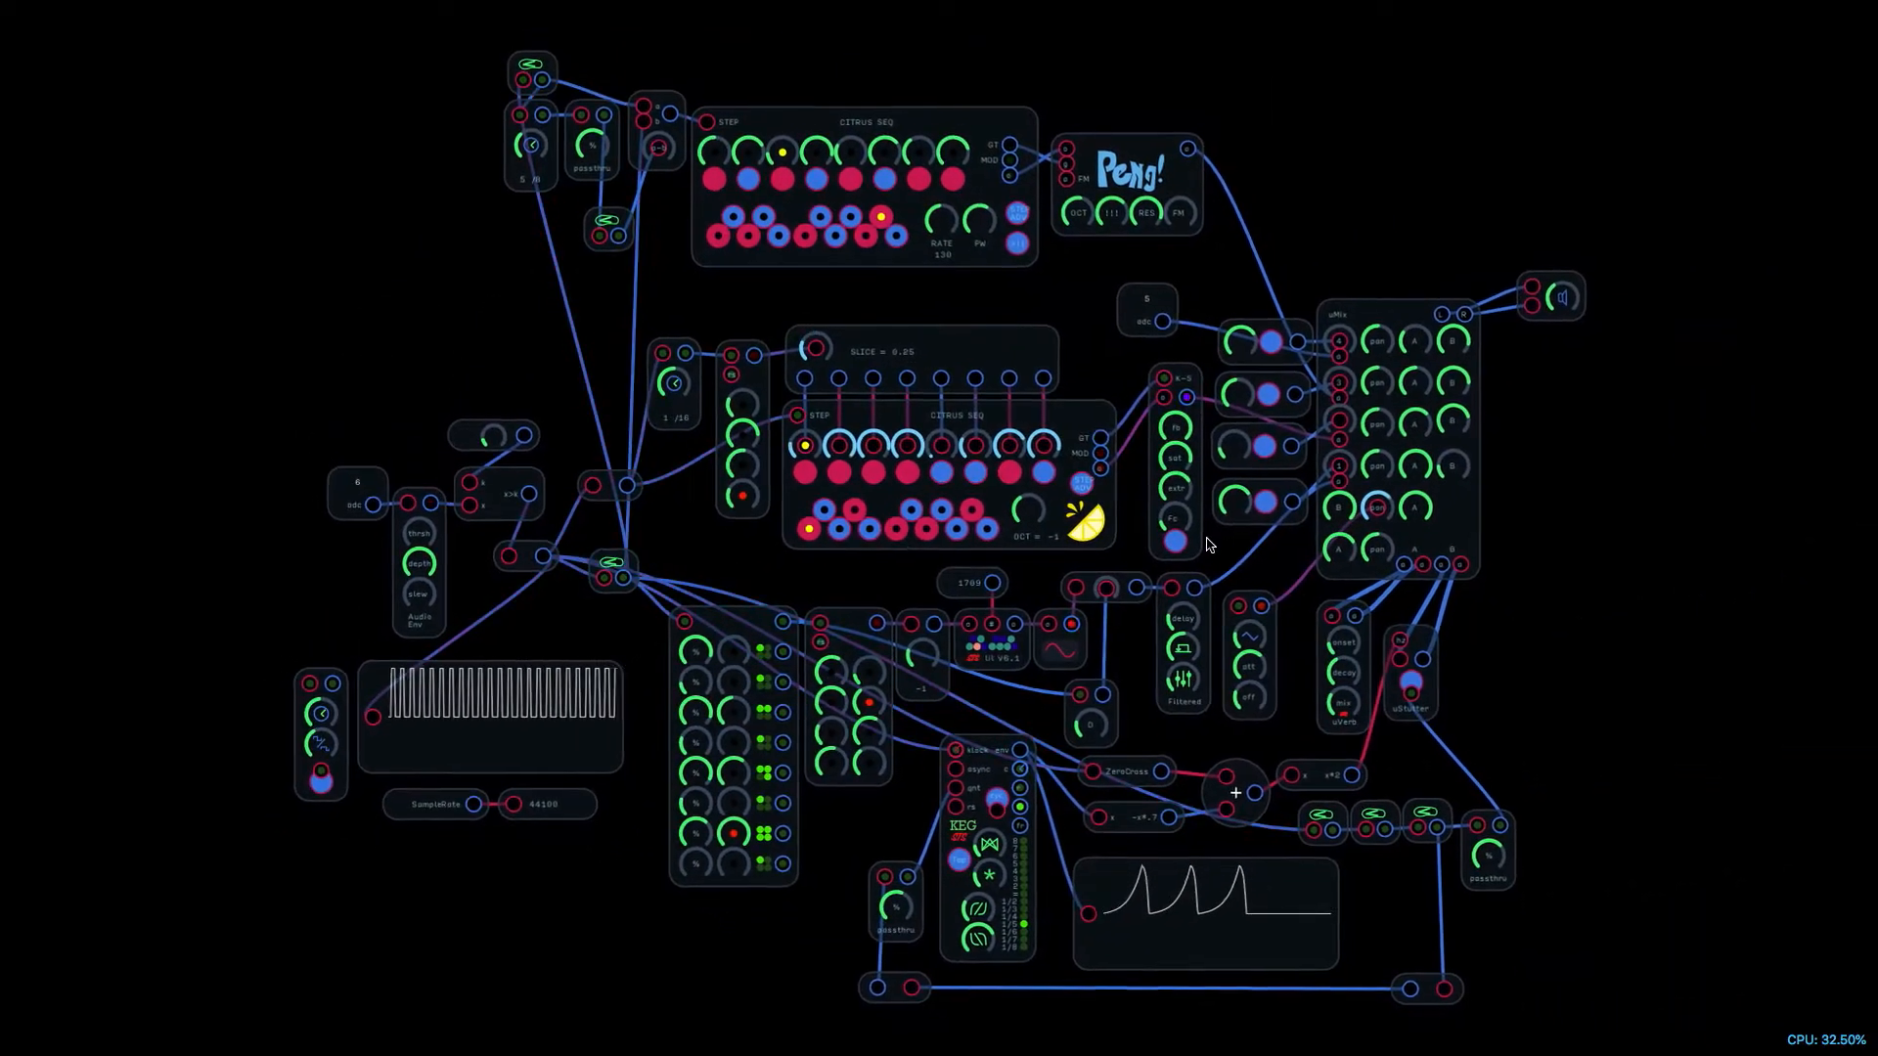
{"action": "left_click", "coordinate": [1263, 509]}
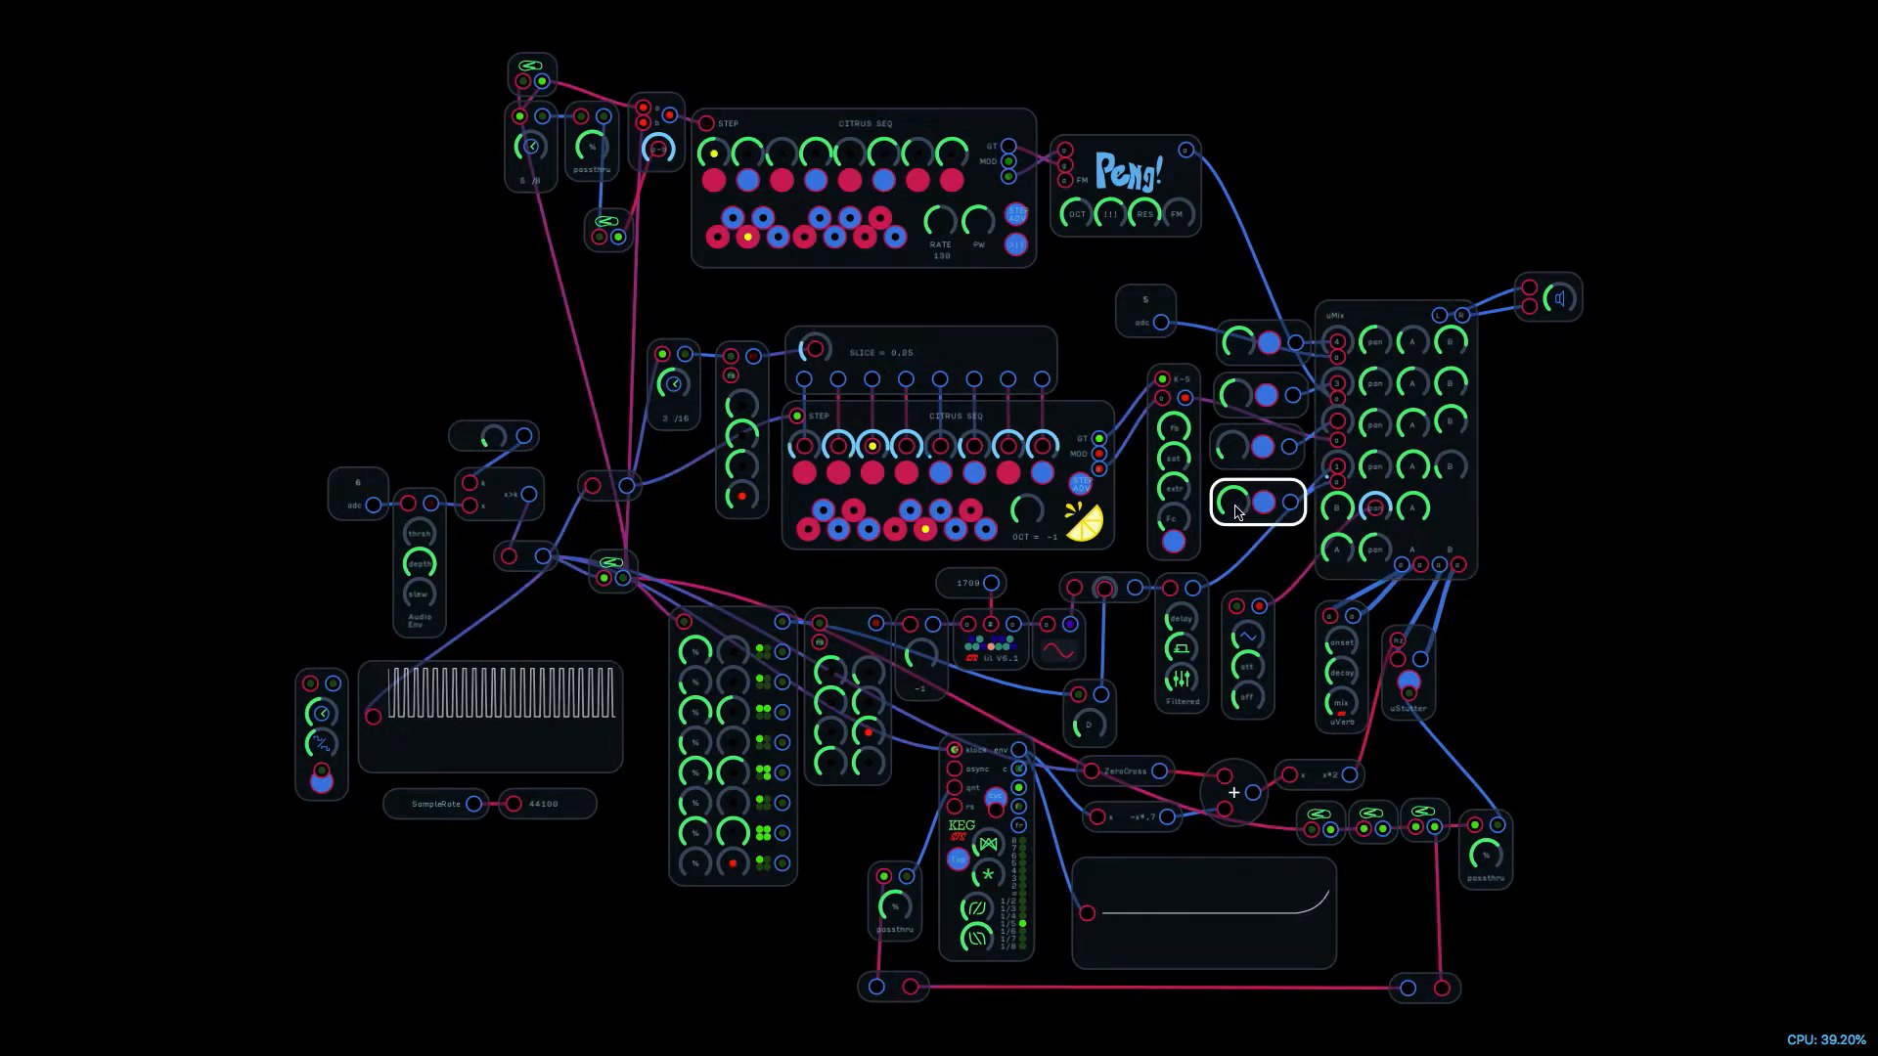
{"action": "mouse_move", "coordinate": [609, 486]}
{"action": "left_mouse_down"}
{"action": "mouse_move", "coordinate": [494, 440]}
{"action": "mouse_move", "coordinate": [616, 489]}
{"action": "mouse_move", "coordinate": [616, 471]}
{"action": "left_mouse_up"}
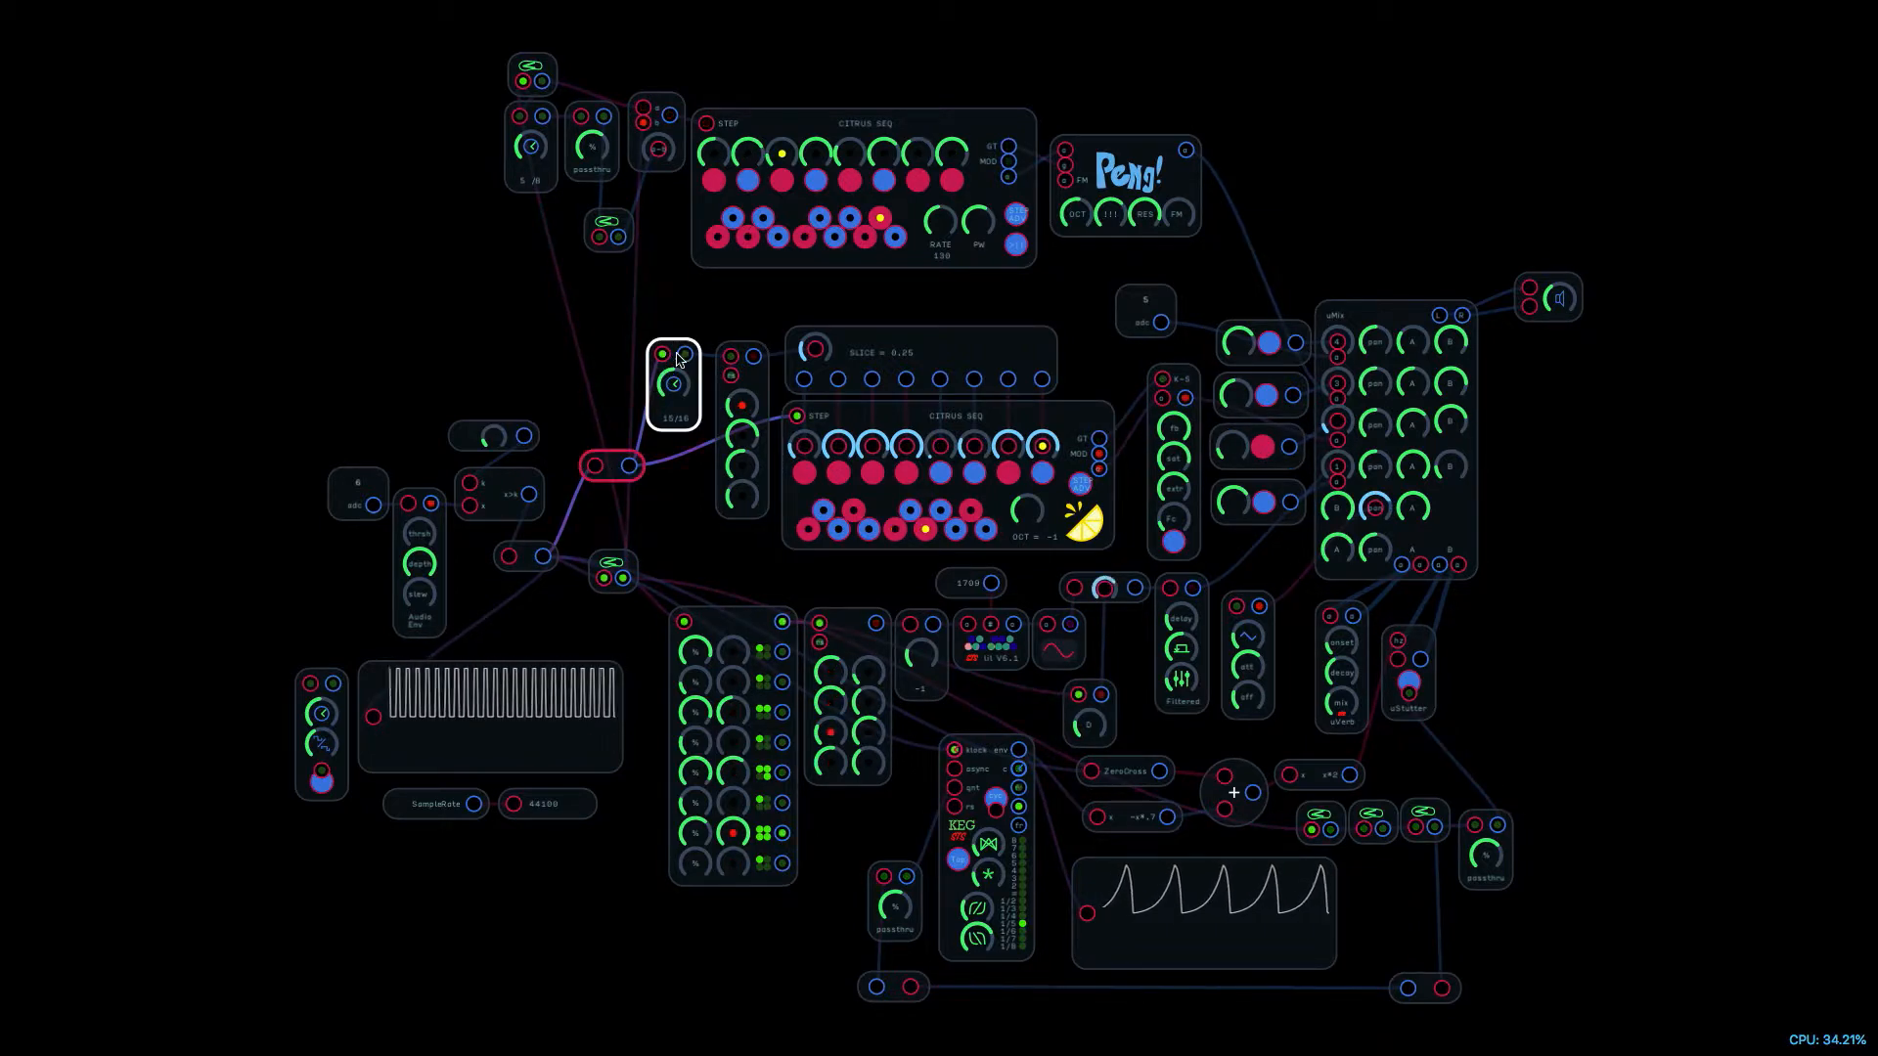
Step: In the four-step sequencer feeding Slice, raise the first value and set the second to 0.202483, third to 0.72845 and fourth to 0.59723
{"action": "scroll", "coordinate": [678, 359], "scroll_direction": "up", "scroll_amount": 3}
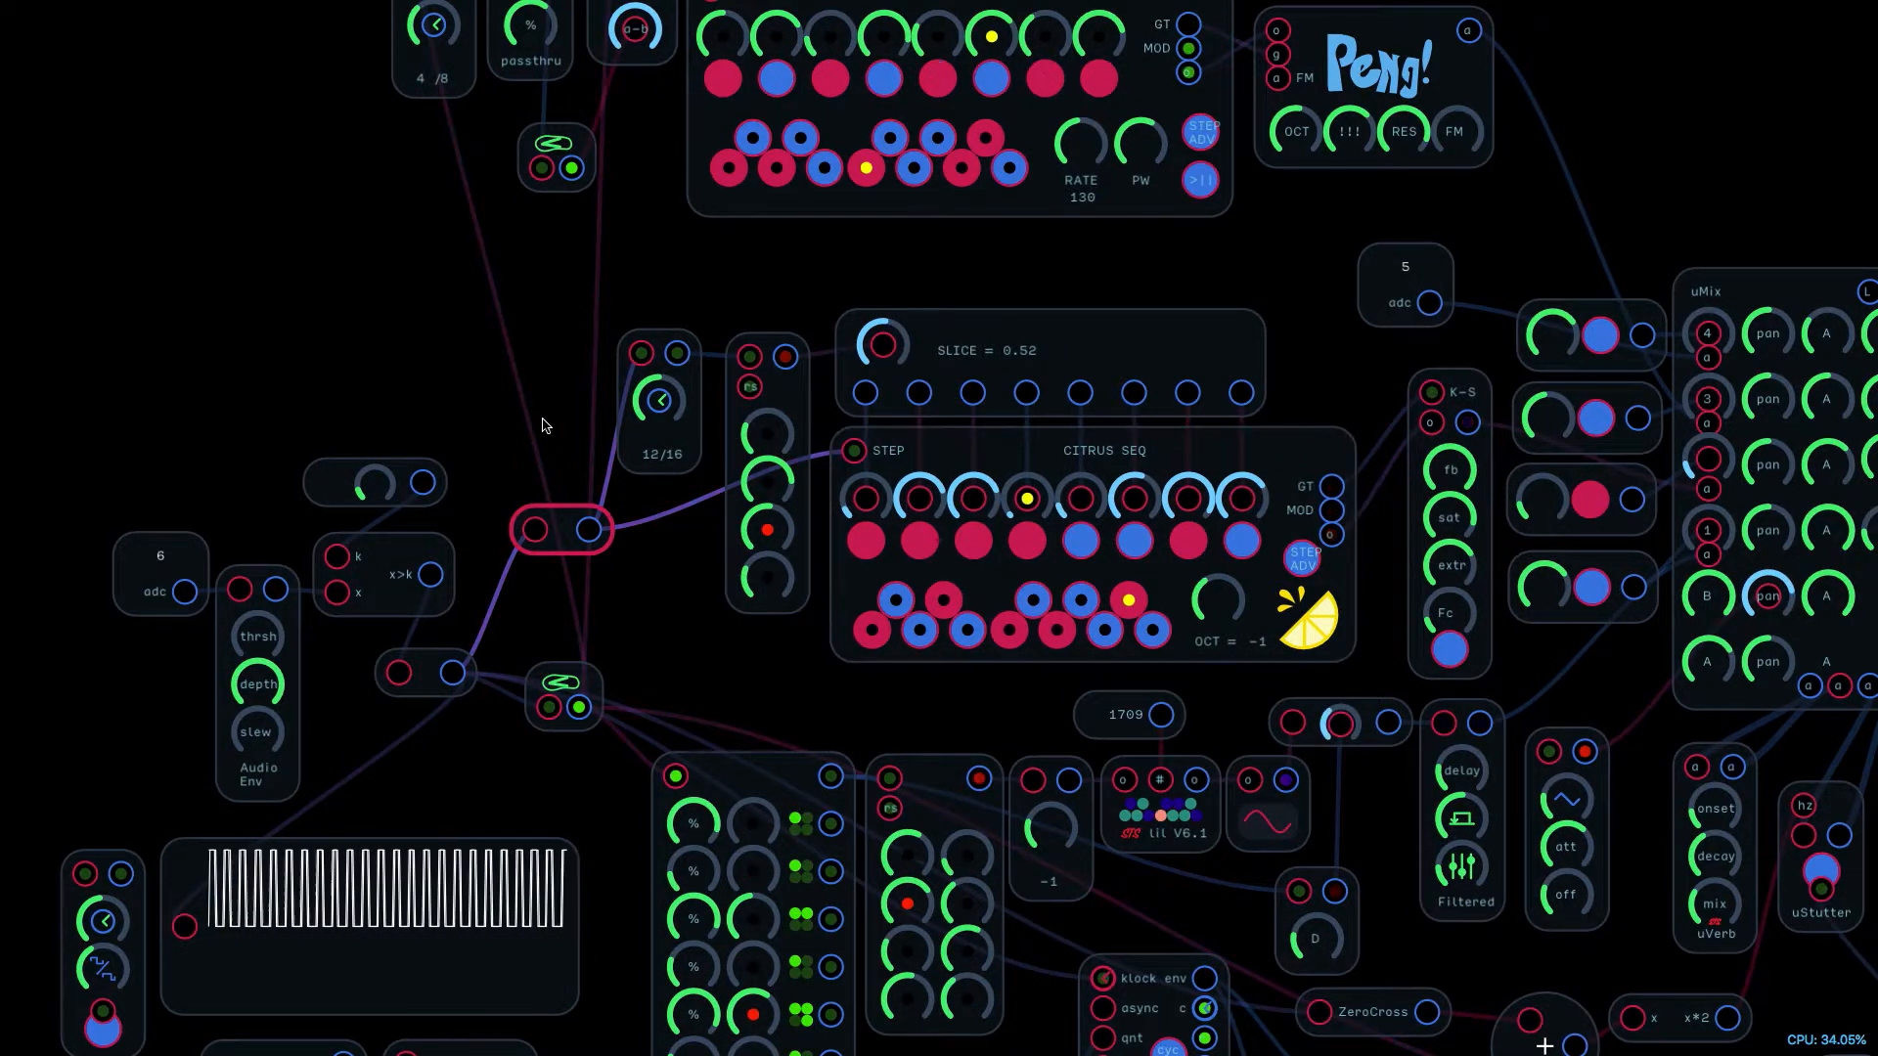
{"action": "left_click_drag", "start_coordinate": [776, 523], "coordinate": [792, 459]}
{"action": "left_click_drag", "start_coordinate": [771, 481], "coordinate": [616, 587]}
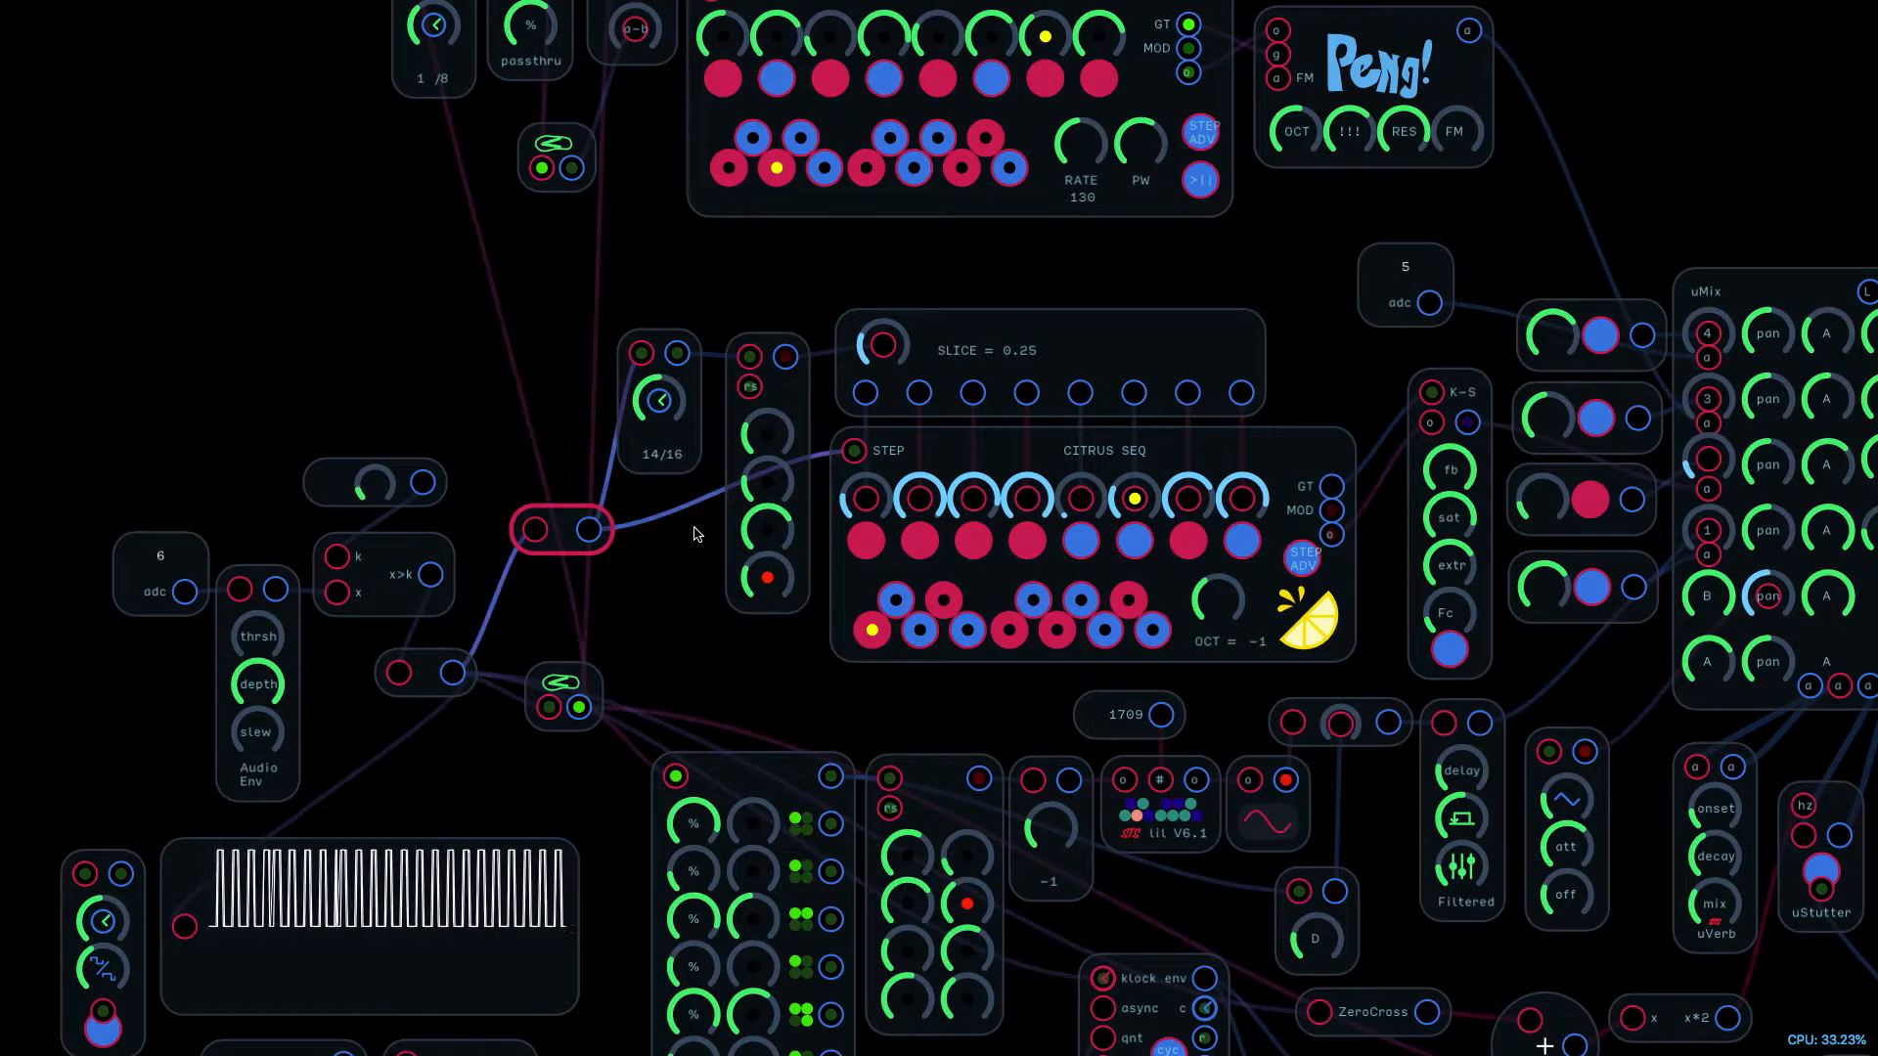
{"action": "left_click_drag", "start_coordinate": [765, 432], "coordinate": [833, 325]}
{"action": "left_click_drag", "start_coordinate": [771, 576], "coordinate": [832, 484]}
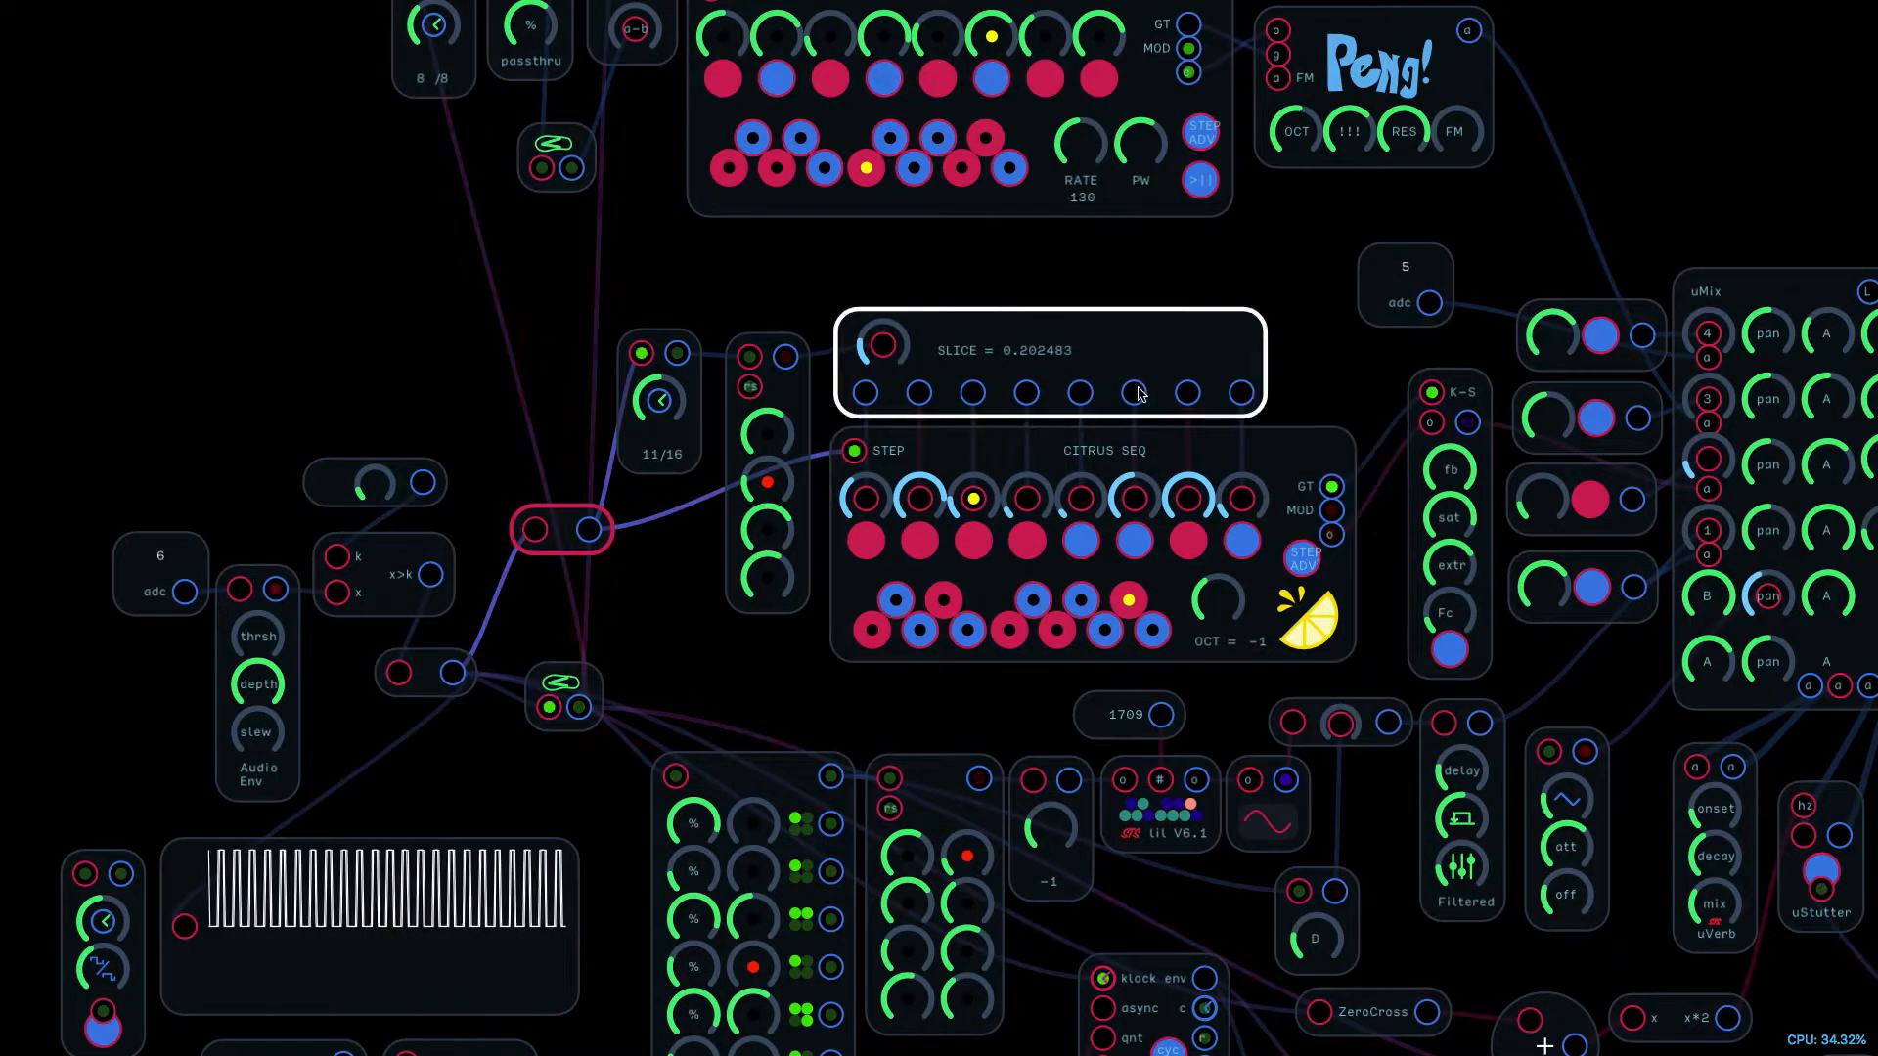
Step: Toggle step buttons 2, 5, 6 and 7 and the second and sixth lower-row notes on the lower Citrus Seq
{"action": "left_click", "coordinate": [920, 540]}
{"action": "left_click", "coordinate": [1080, 540]}
{"action": "left_click", "coordinate": [1134, 539]}
{"action": "left_click", "coordinate": [919, 630]}
{"action": "left_click", "coordinate": [1104, 631]}
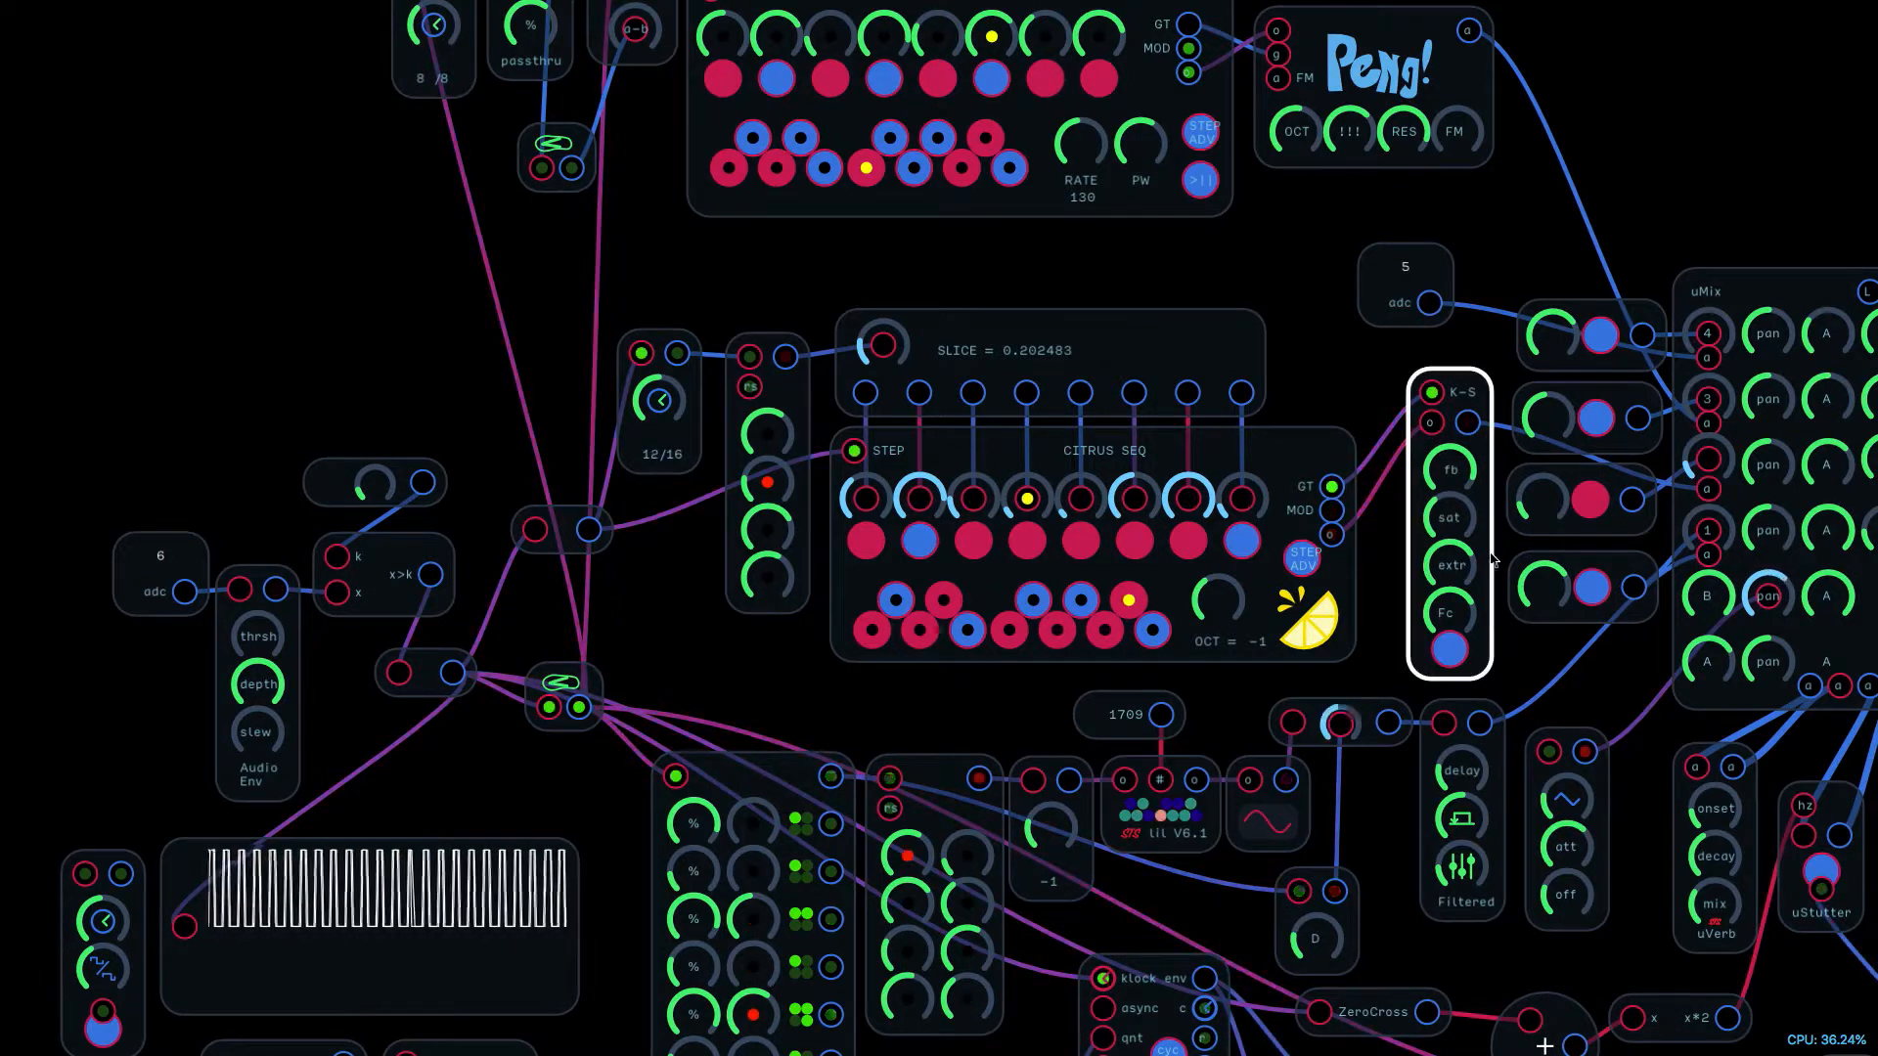
Step: Adjust the K-S module's sat and Fc knobs and nudge up the level on the third channel module beside uMix
{"action": "left_click_drag", "start_coordinate": [1447, 533], "coordinate": [1497, 300]}
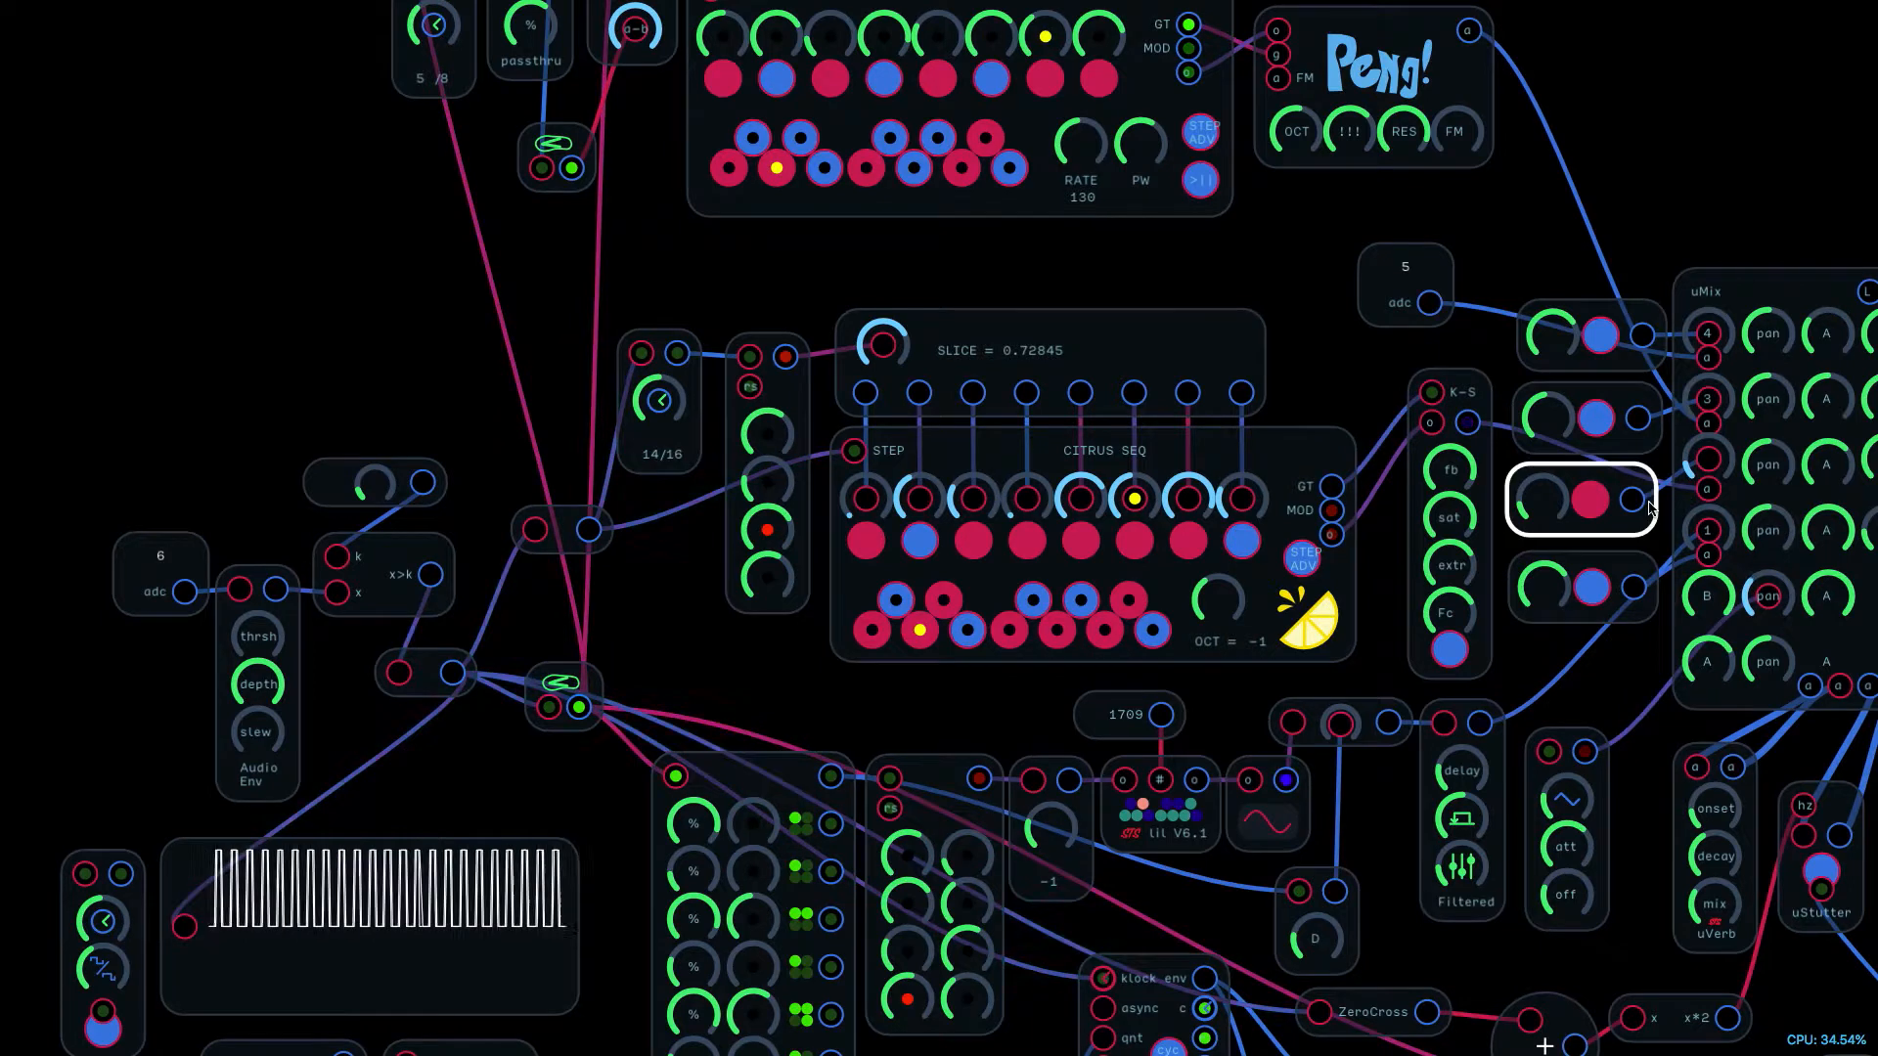
{"action": "left_click_drag", "start_coordinate": [1531, 500], "coordinate": [1544, 489]}
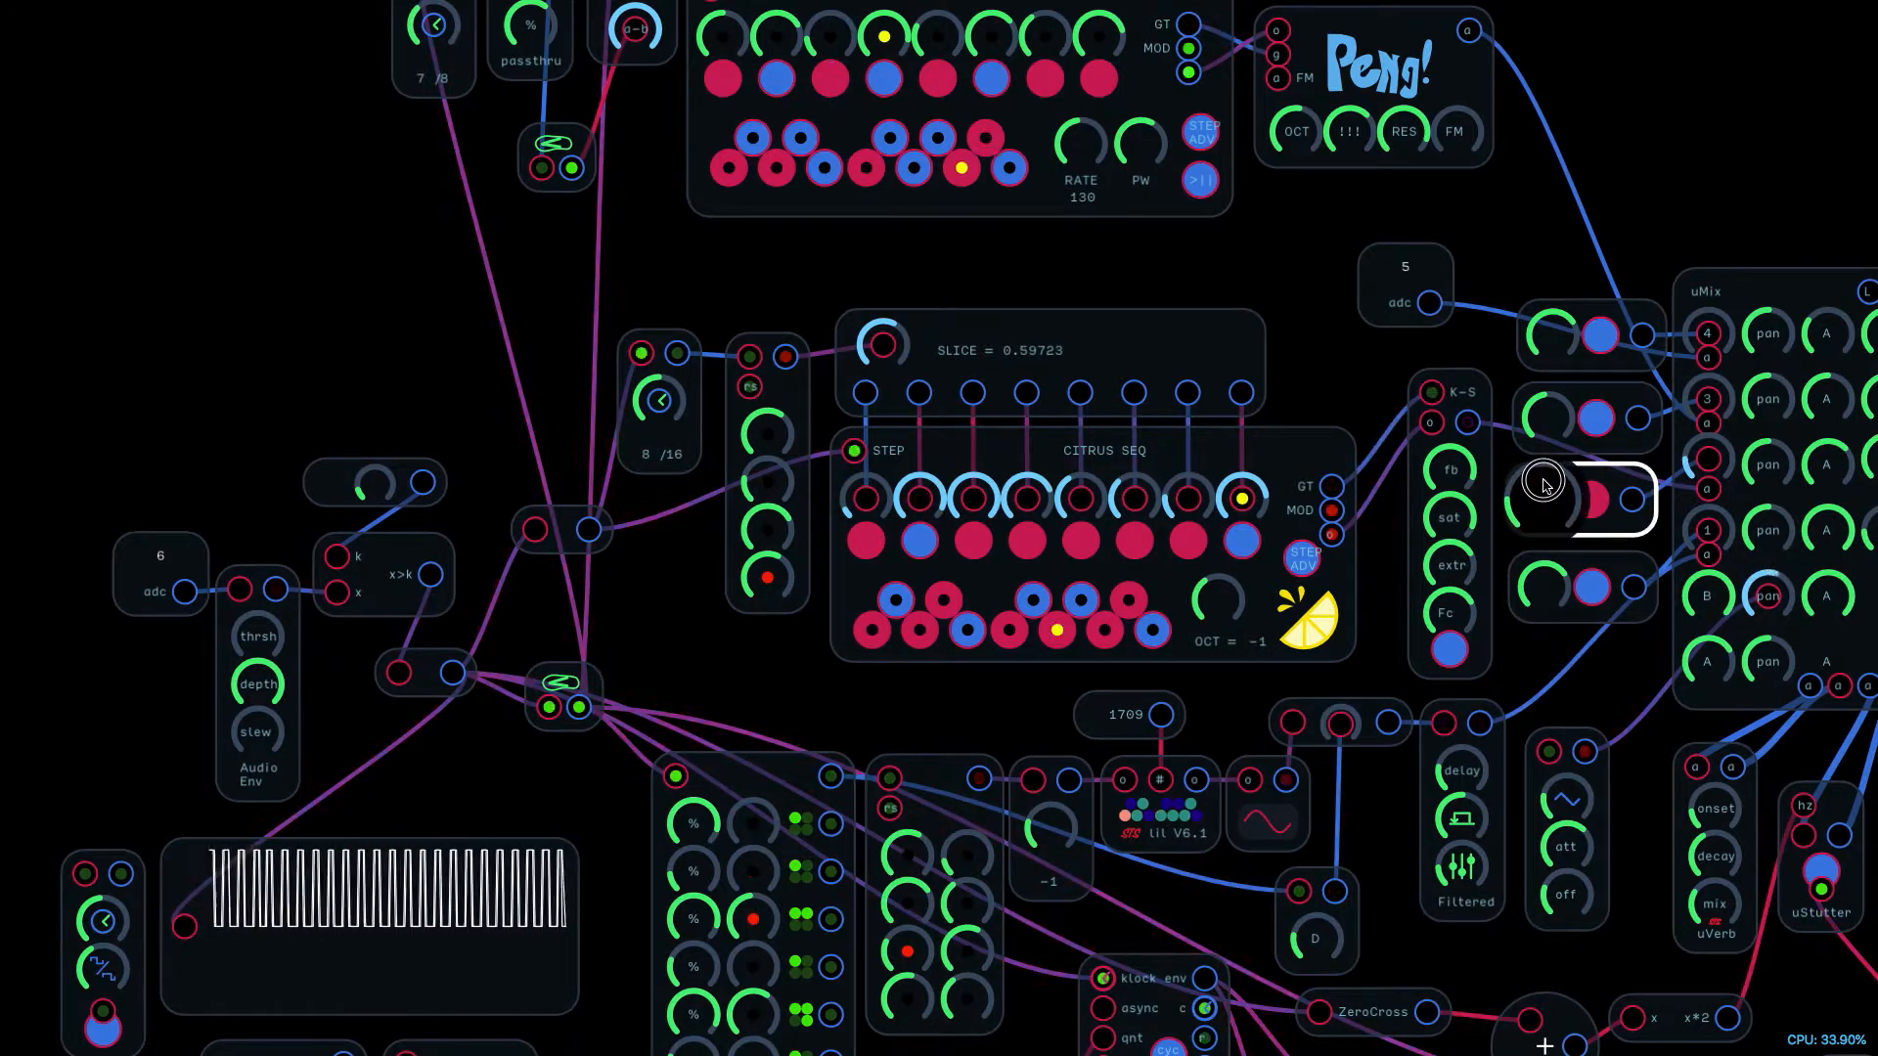
{"action": "left_click_drag", "start_coordinate": [1451, 613], "coordinate": [1365, 679]}
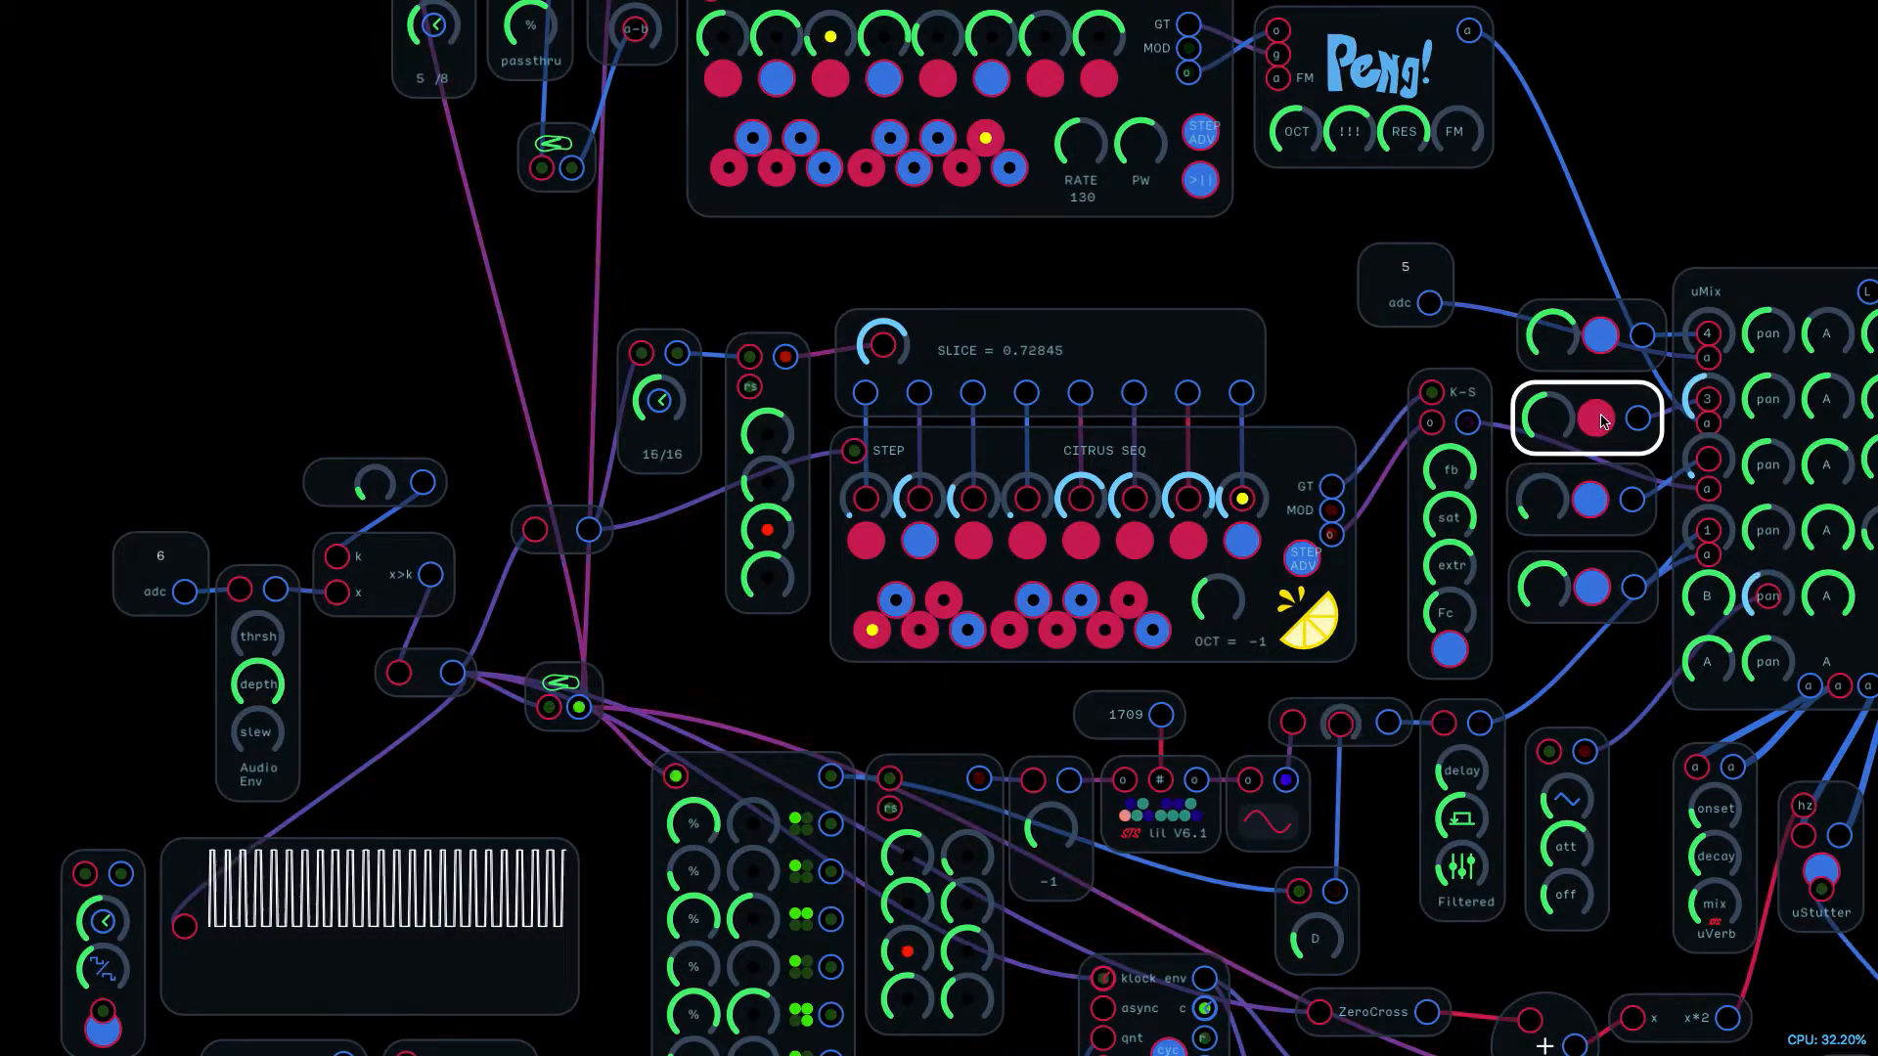
{"action": "scroll", "coordinate": [1275, 228], "scroll_direction": "down", "scroll_amount": 2}
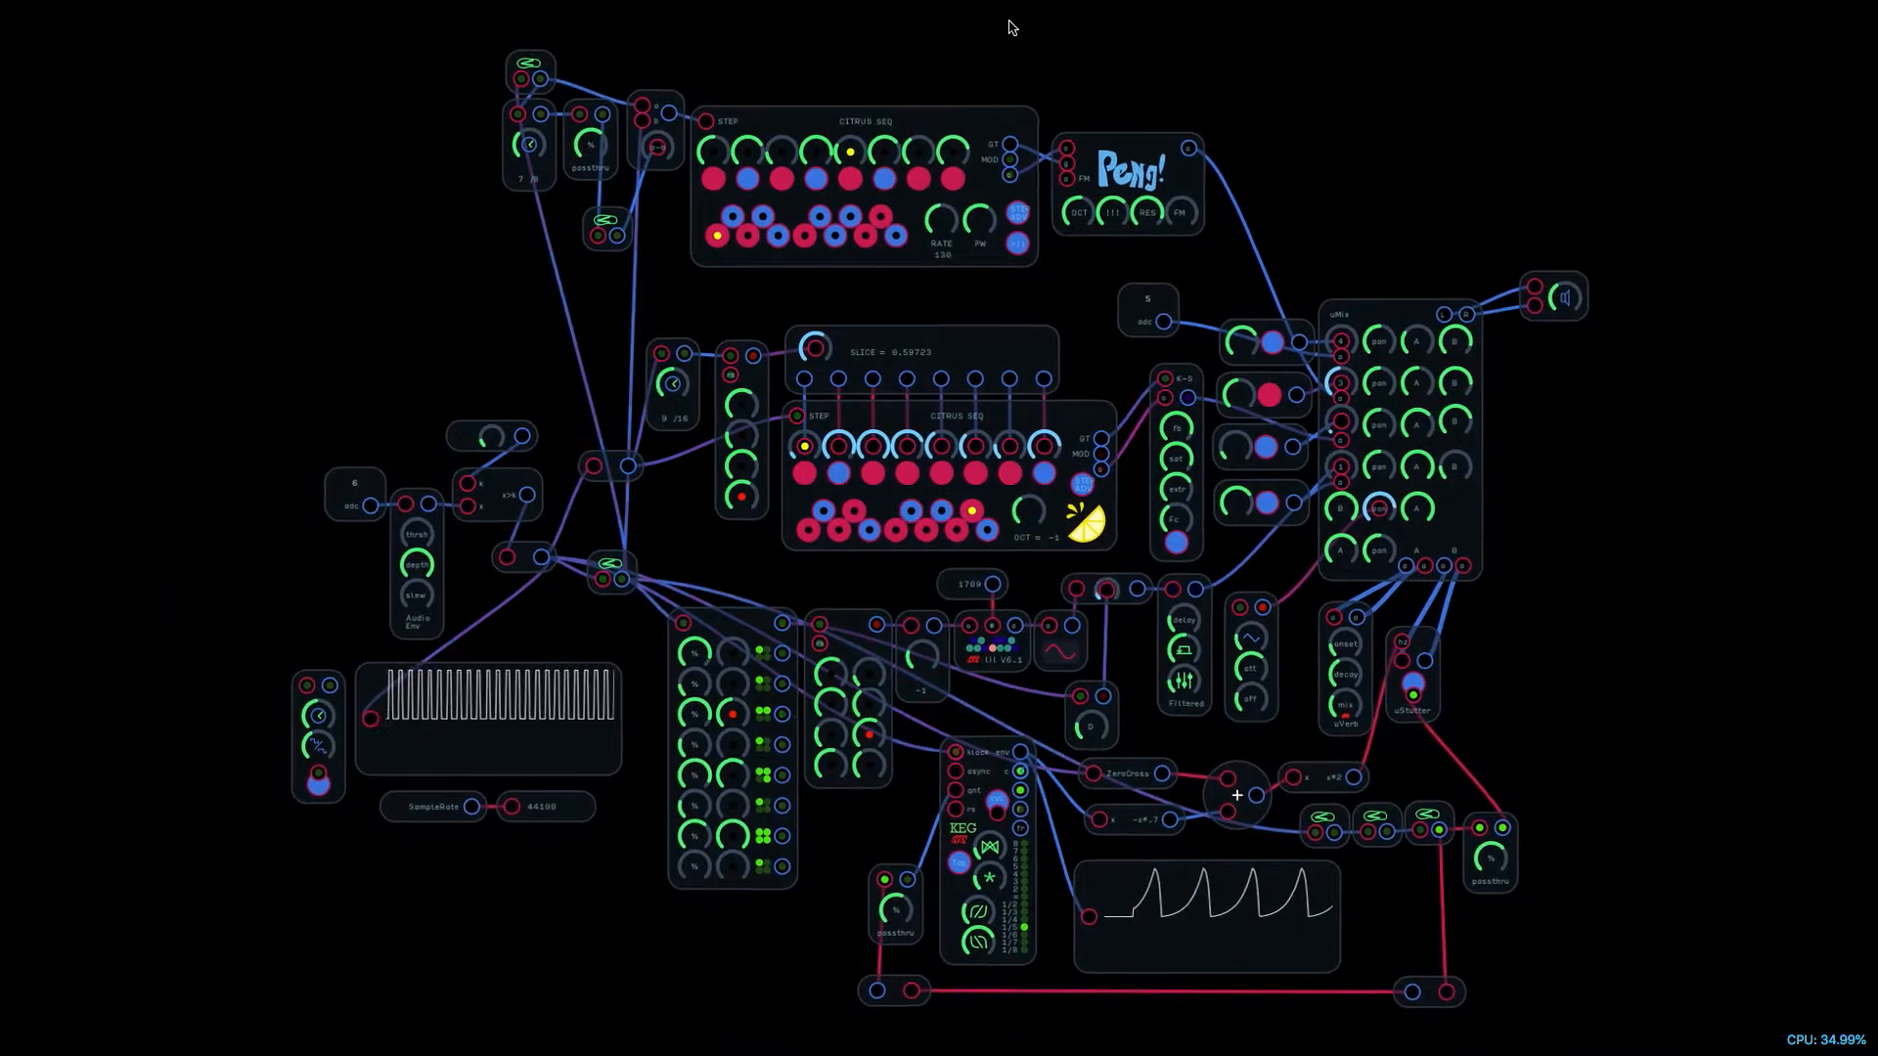
Step: Move the a-b module feeding the upper Citrus Seq slightly up and patch the main clock relay's output into its a input
{"action": "scroll", "coordinate": [1005, 33], "scroll_direction": "up", "scroll_amount": 6}
{"action": "left_click", "coordinate": [952, 431]}
{"action": "scroll", "coordinate": [629, 134], "scroll_direction": "down", "scroll_amount": 5}
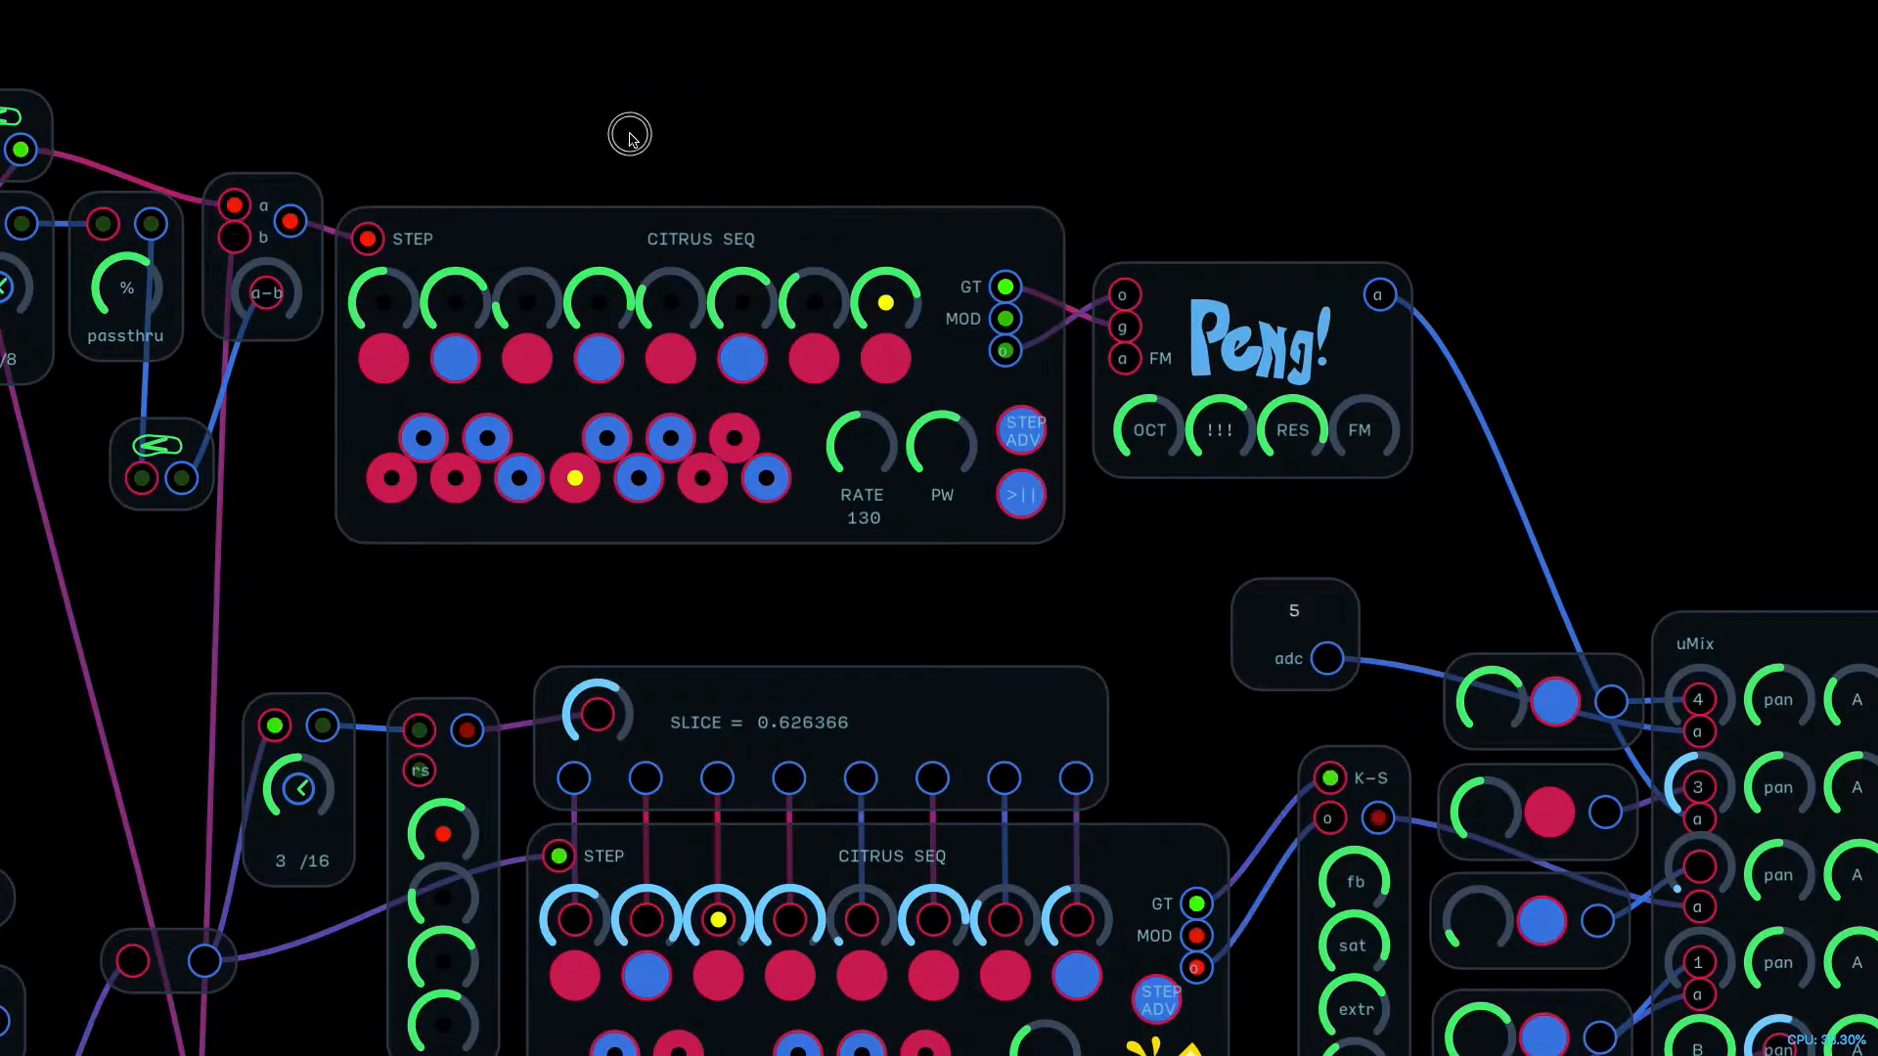
{"action": "scroll", "coordinate": [594, 9], "scroll_direction": "up", "scroll_amount": 6}
{"action": "scroll", "coordinate": [817, 73], "scroll_direction": "down", "scroll_amount": 1}
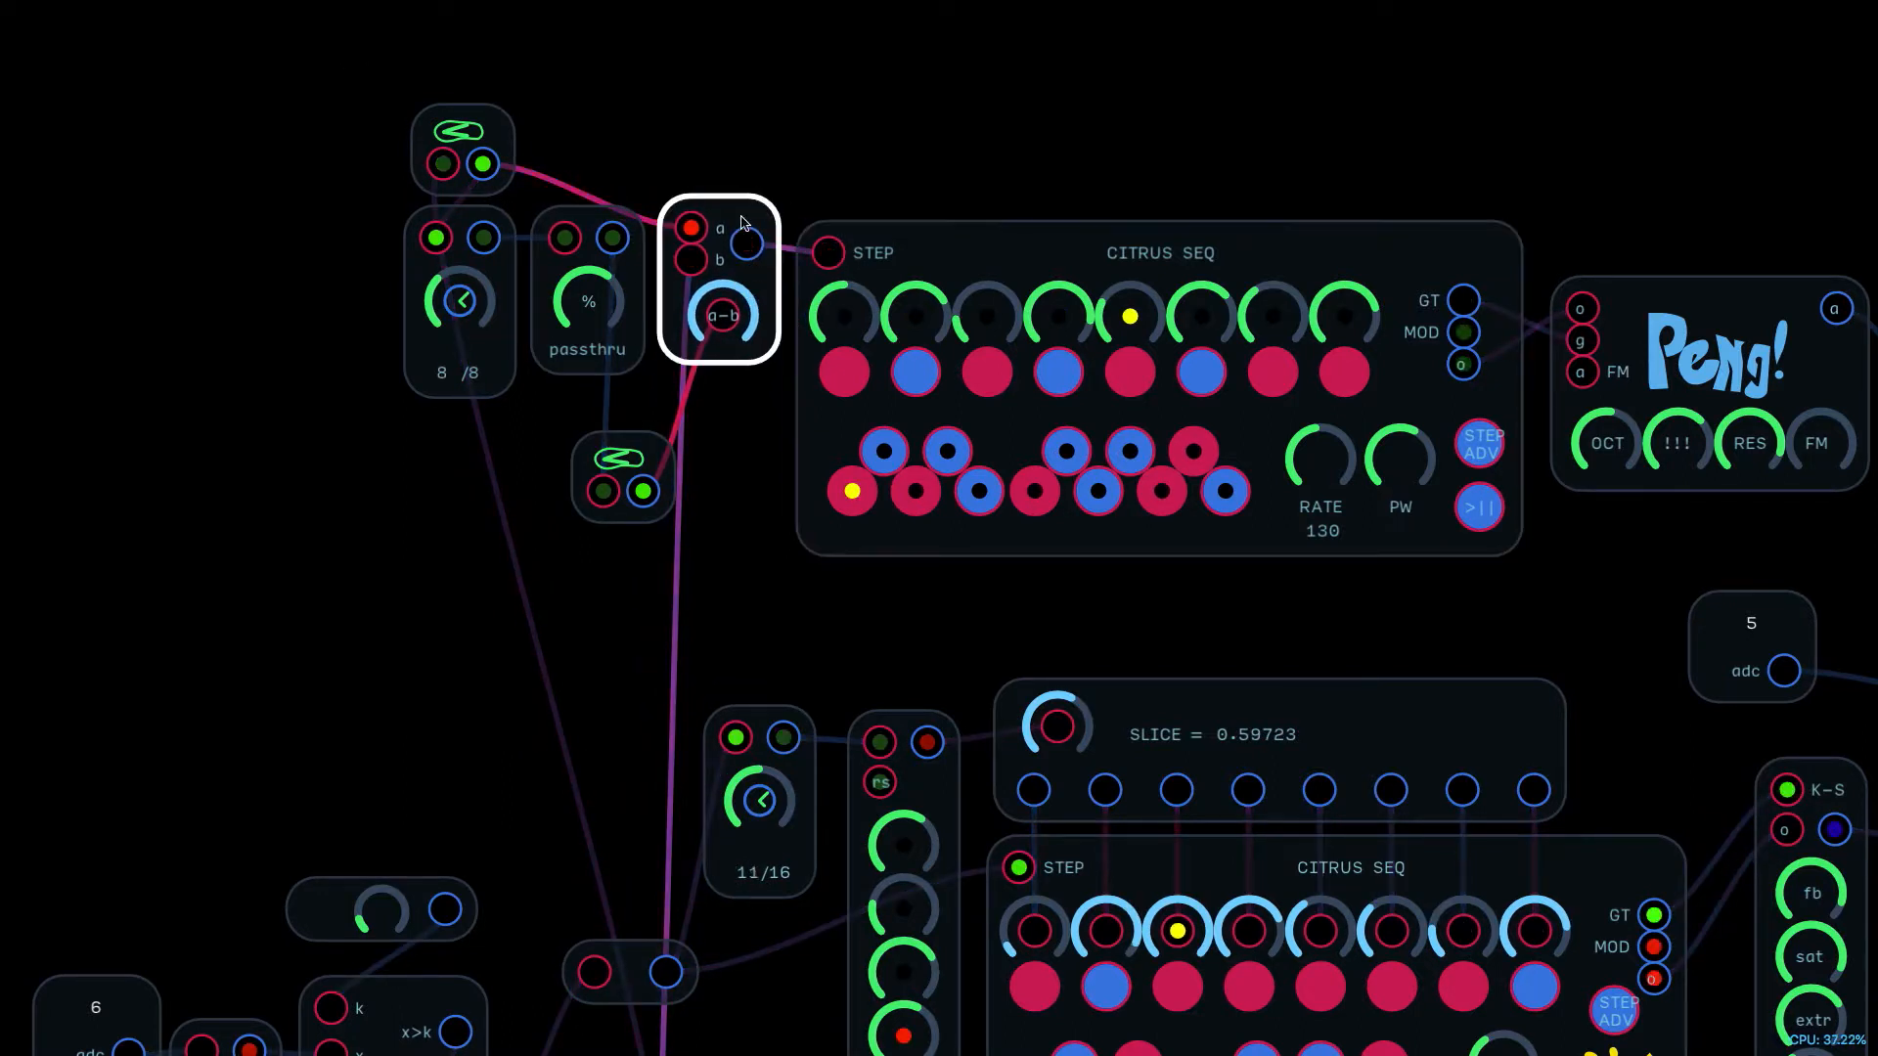
{"action": "left_click_drag", "start_coordinate": [654, 496], "coordinate": [715, 325]}
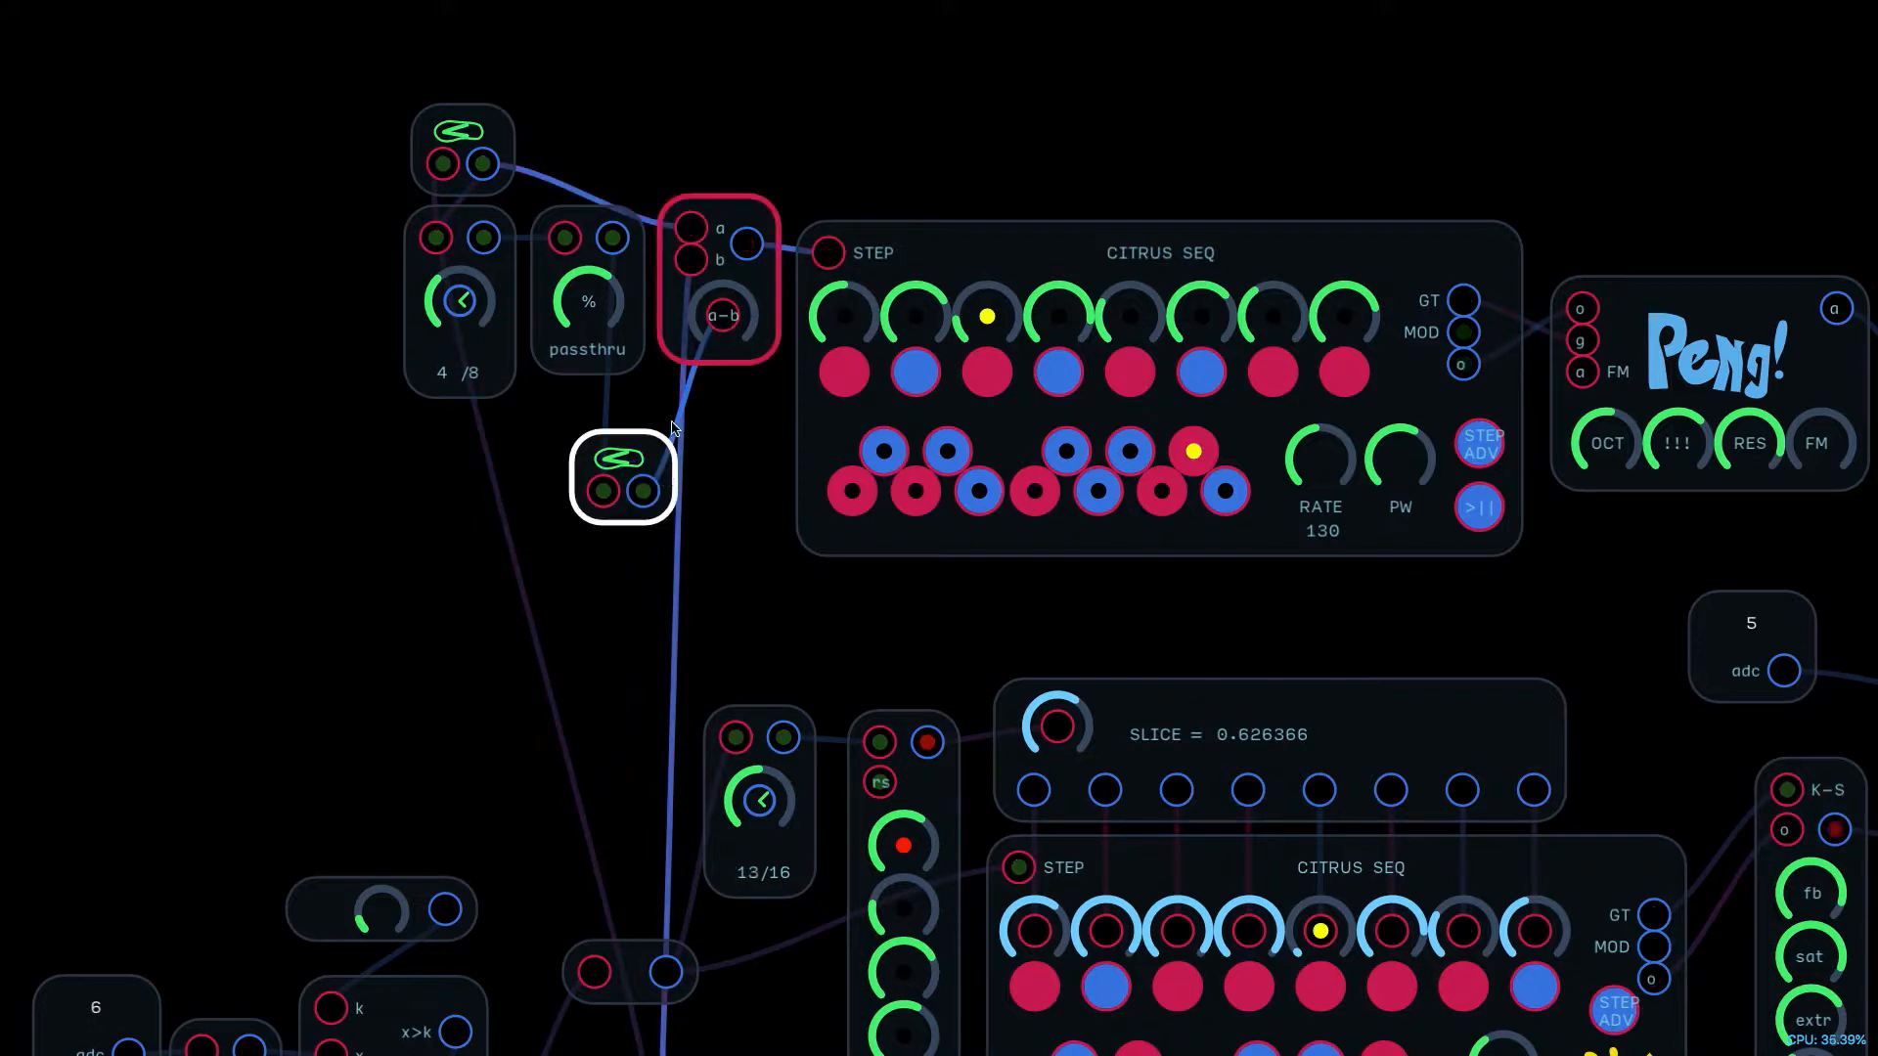
{"action": "left_click", "coordinate": [678, 347]}
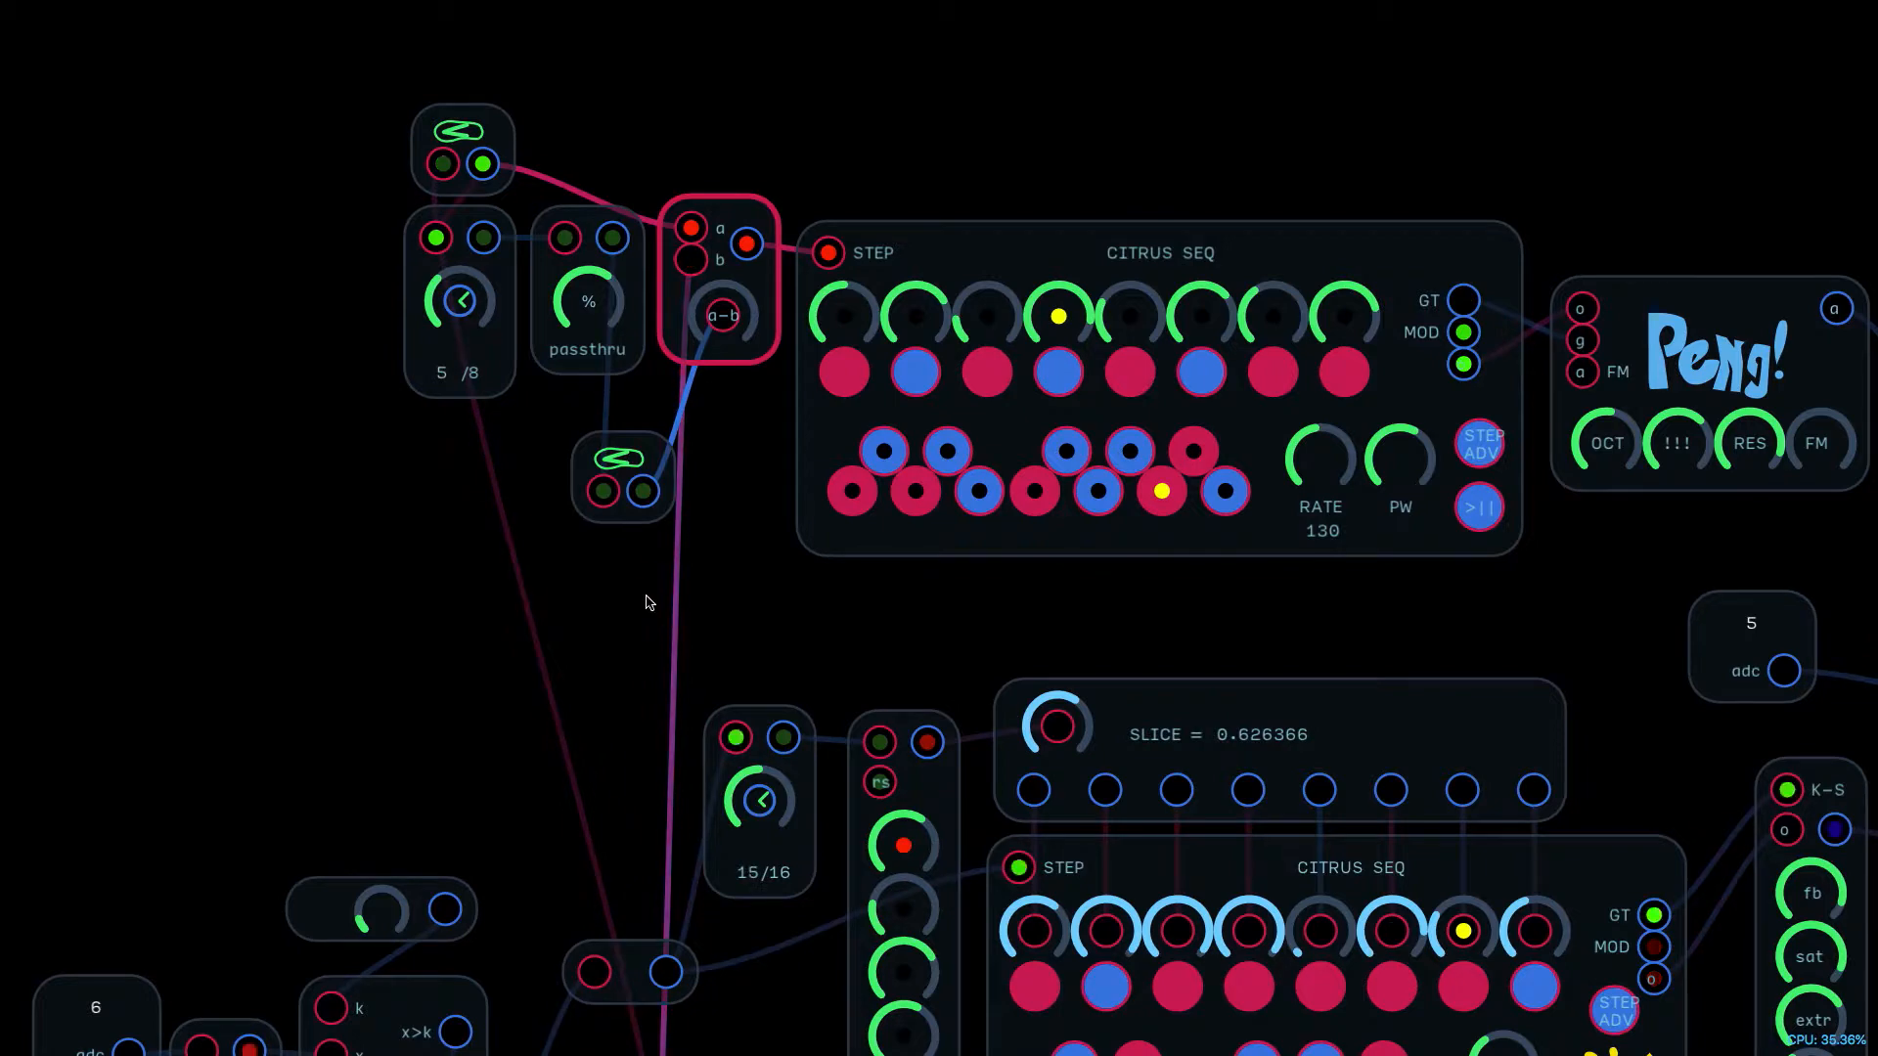
{"action": "left_click_drag", "start_coordinate": [763, 279], "coordinate": [773, 232]}
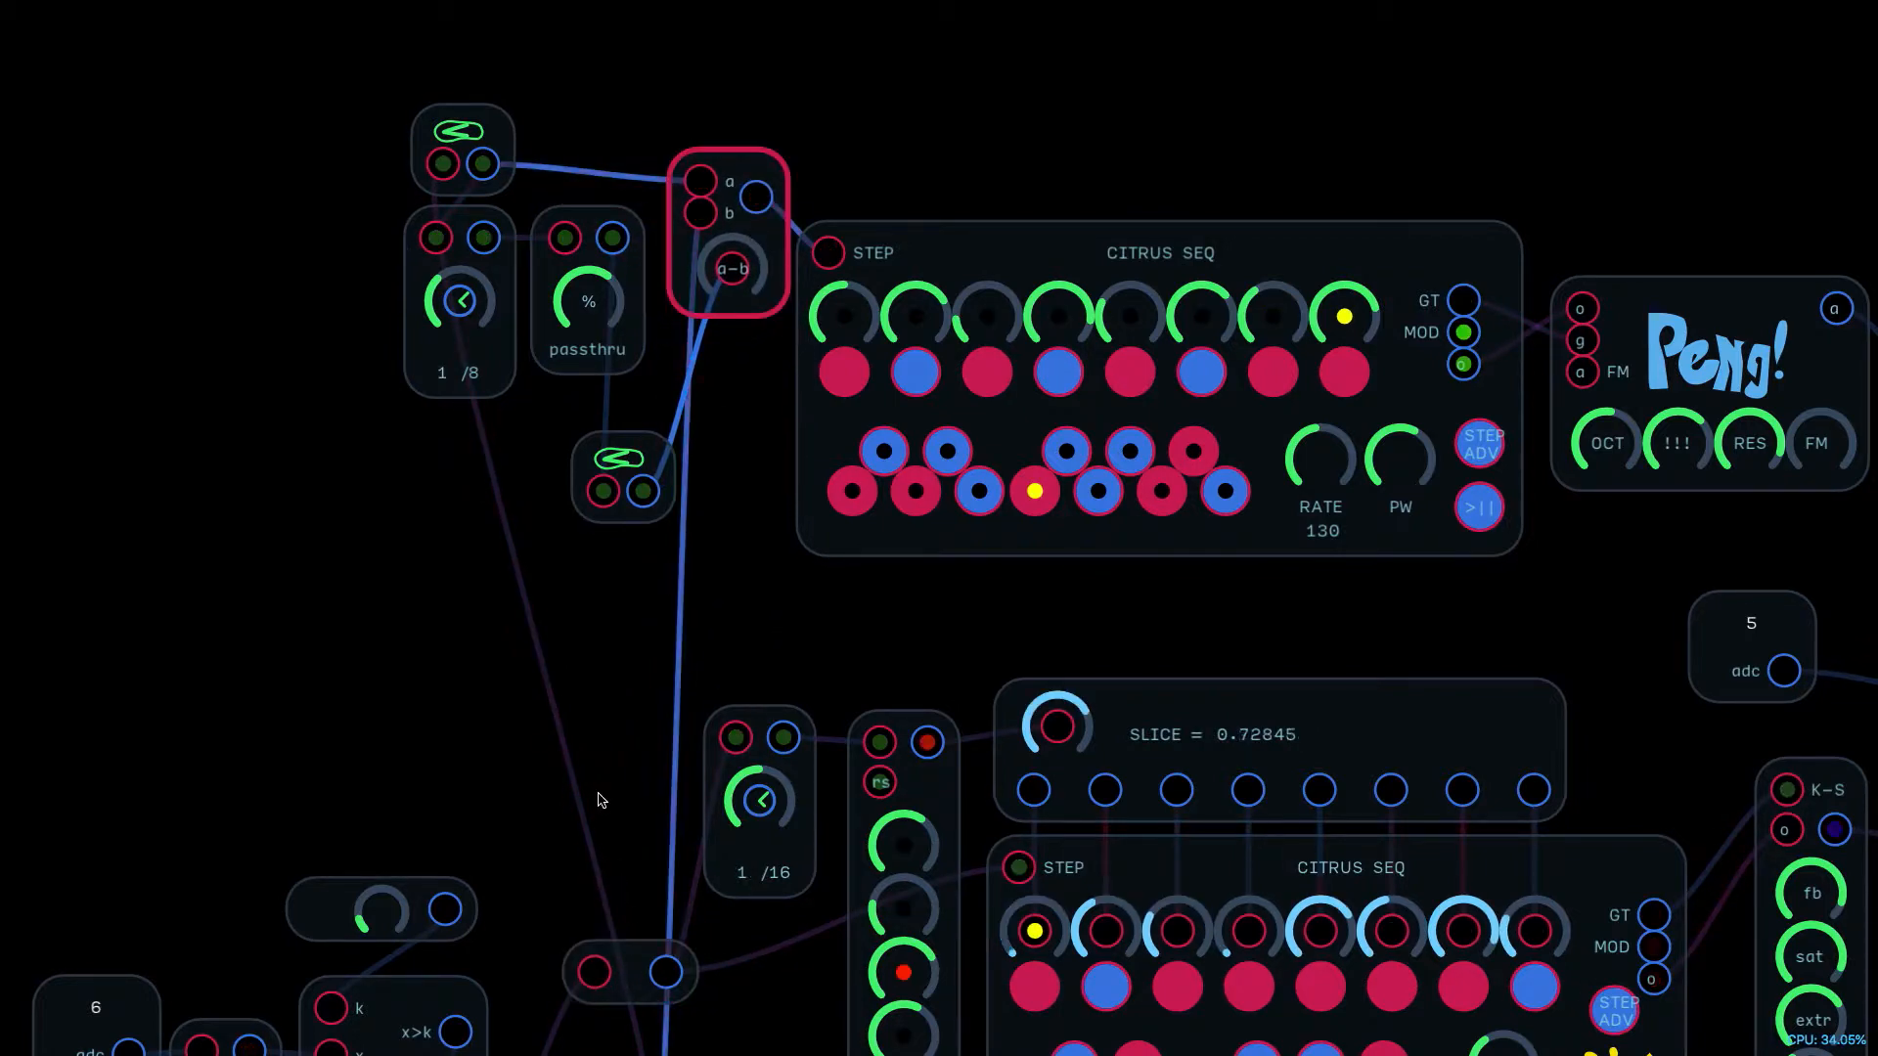
{"action": "scroll", "coordinate": [601, 780], "scroll_direction": "down", "scroll_amount": 3}
{"action": "left_click_drag", "start_coordinate": [529, 1013], "coordinate": [651, 408]}
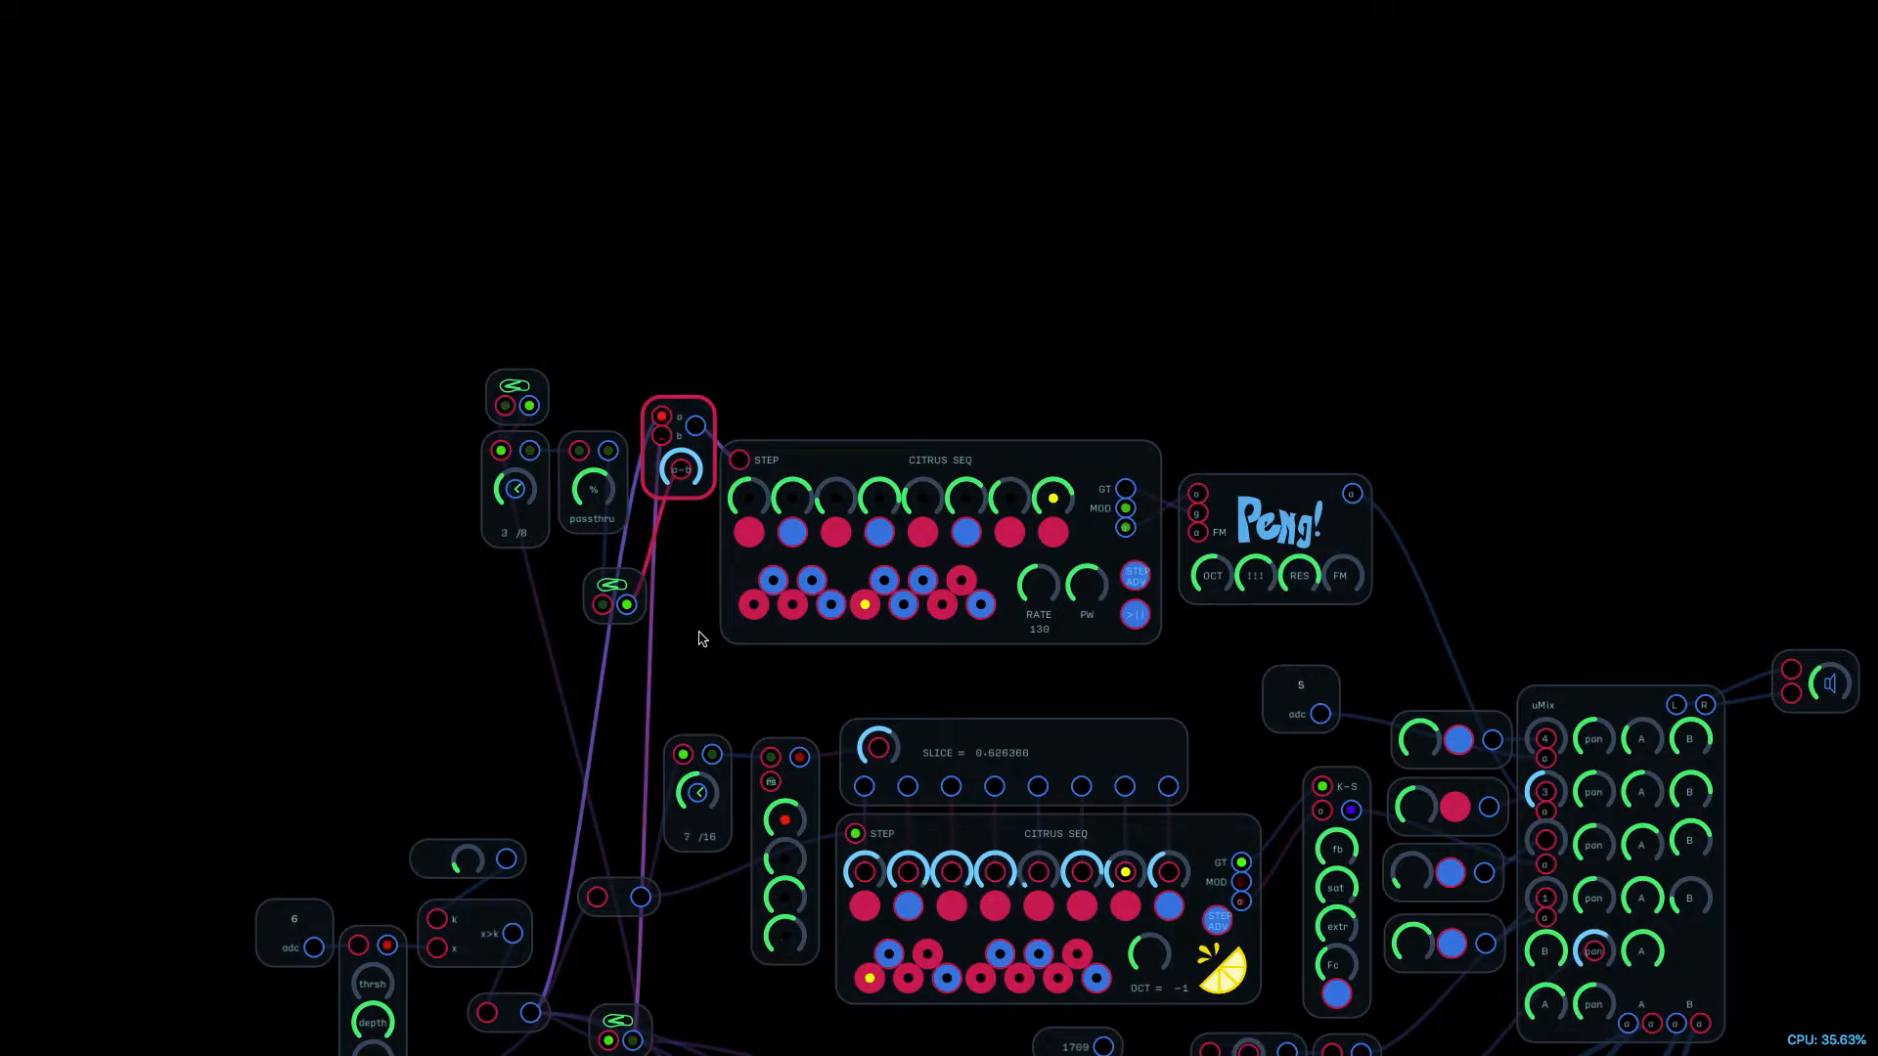
Step: Toggle the second channel button beside uMix to blue, then set the first, second and third channel buttons to red
{"action": "left_click", "coordinate": [999, 667]}
{"action": "scroll", "coordinate": [999, 665], "scroll_direction": "down", "scroll_amount": 5}
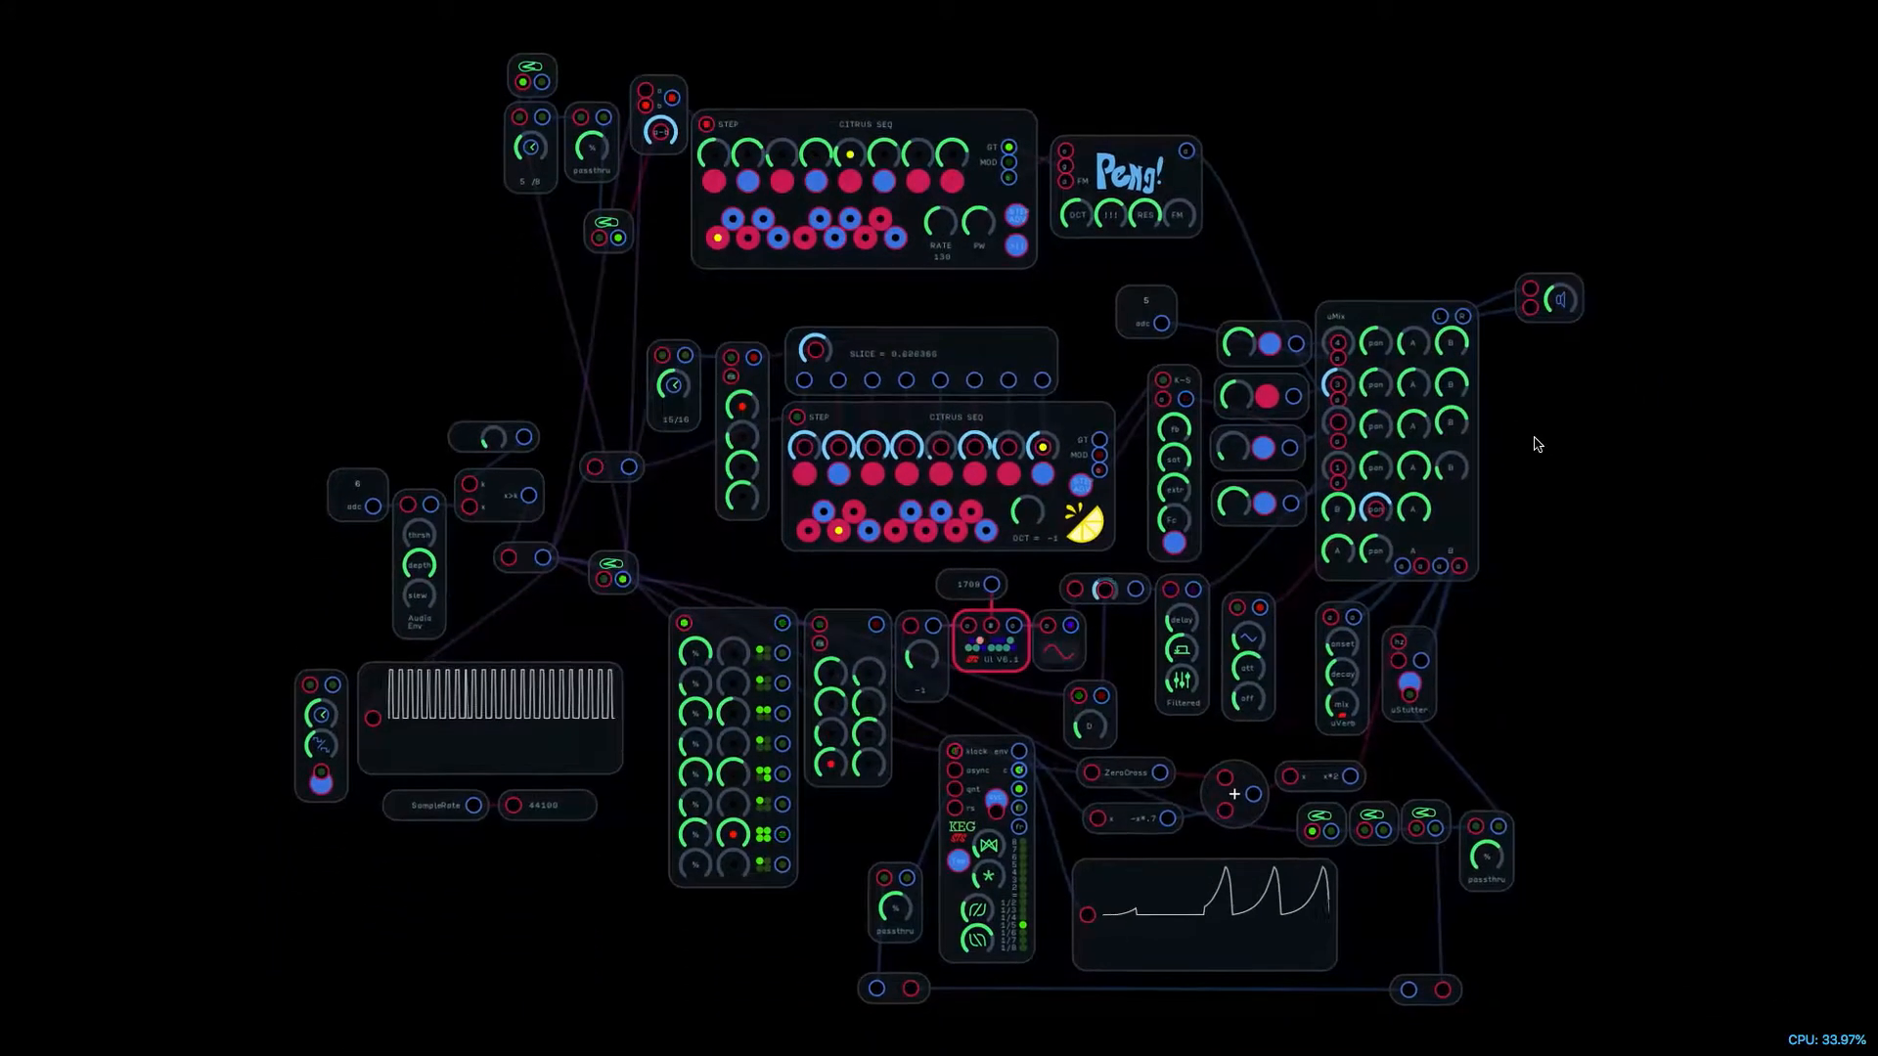
{"action": "left_click", "coordinate": [1265, 397]}
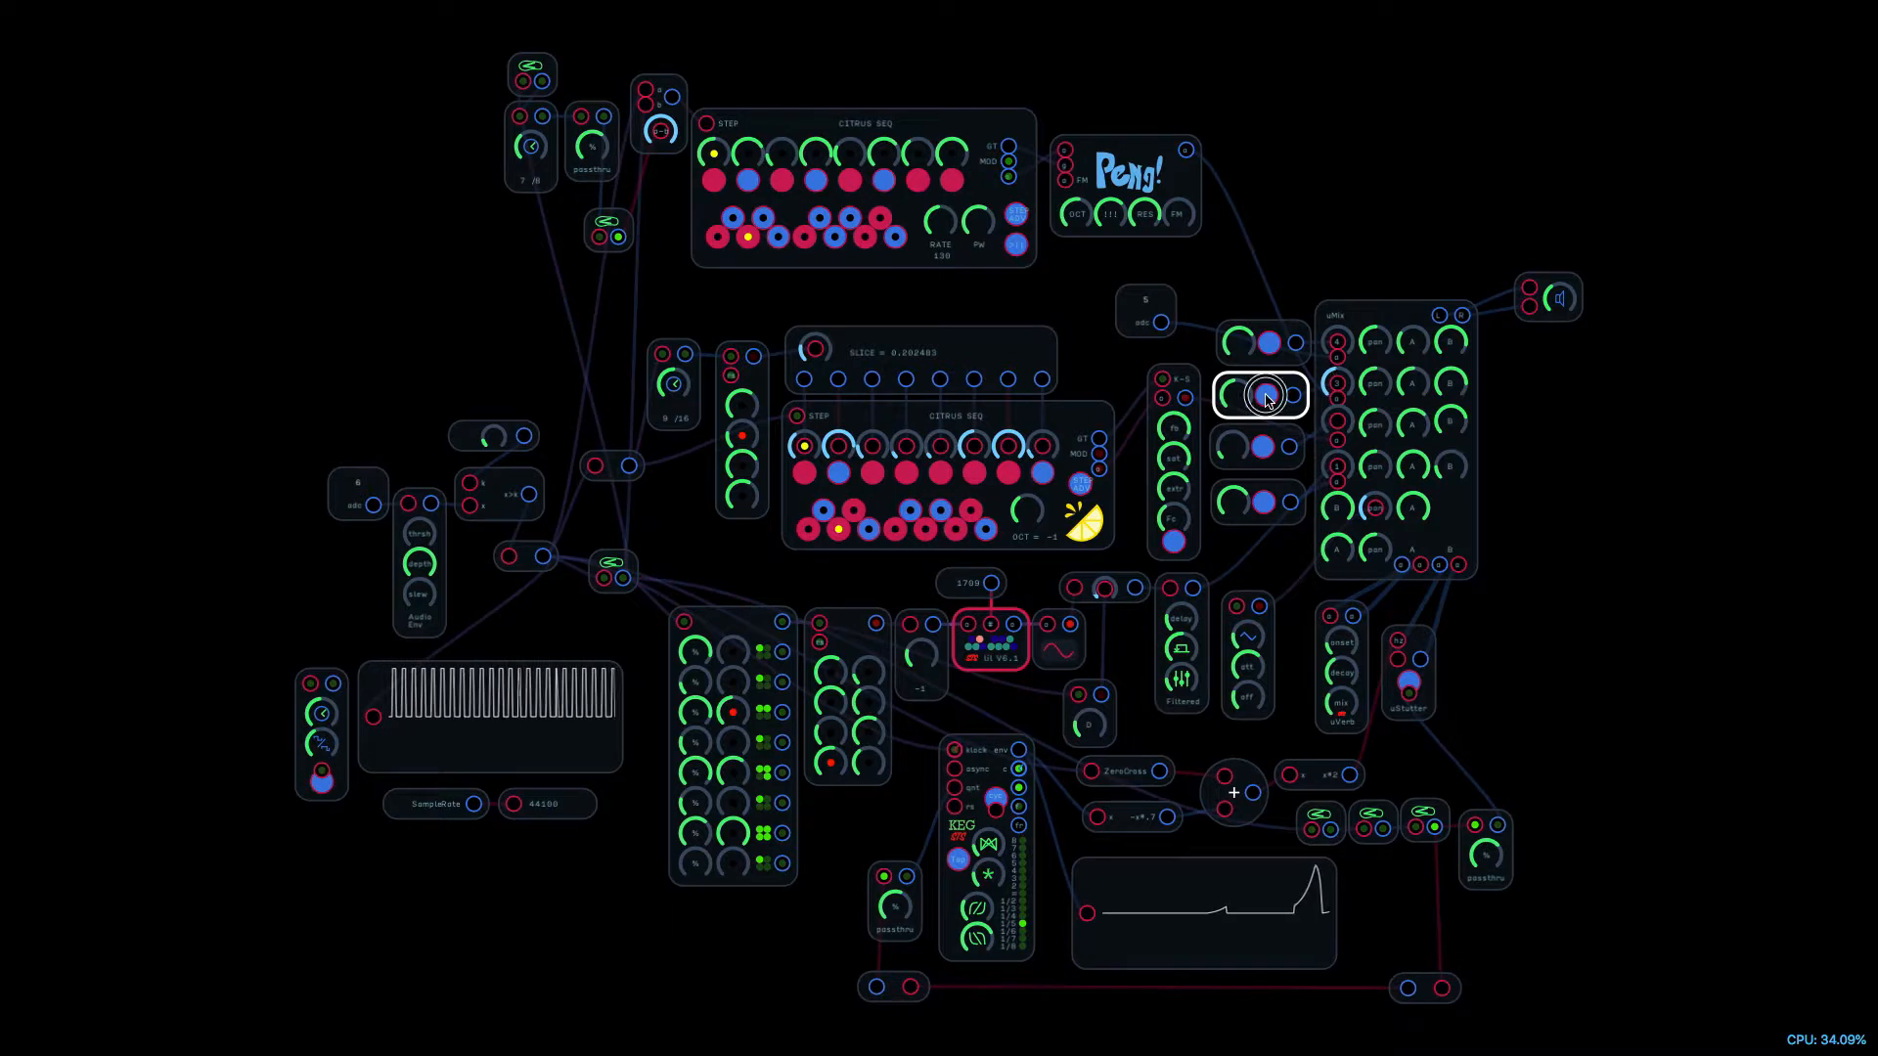
{"action": "left_click", "coordinate": [1286, 349]}
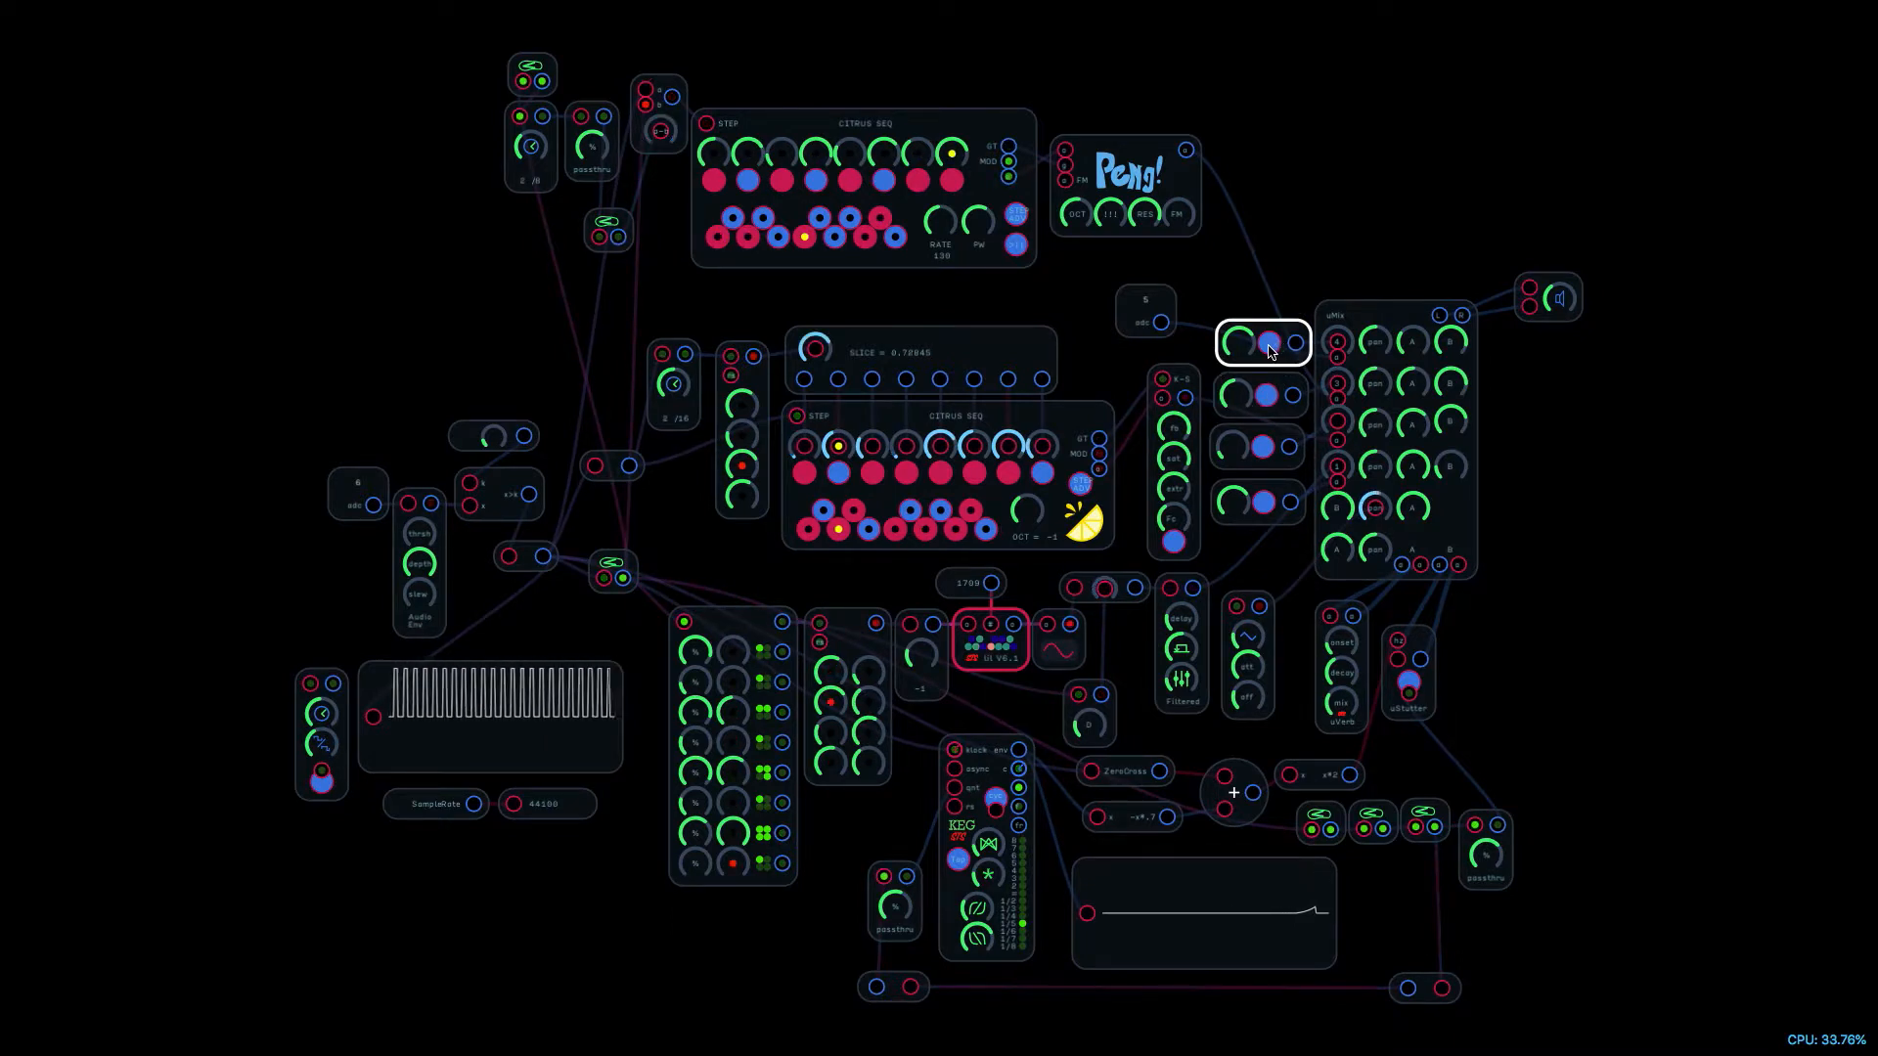
{"action": "left_click", "coordinate": [1270, 345]}
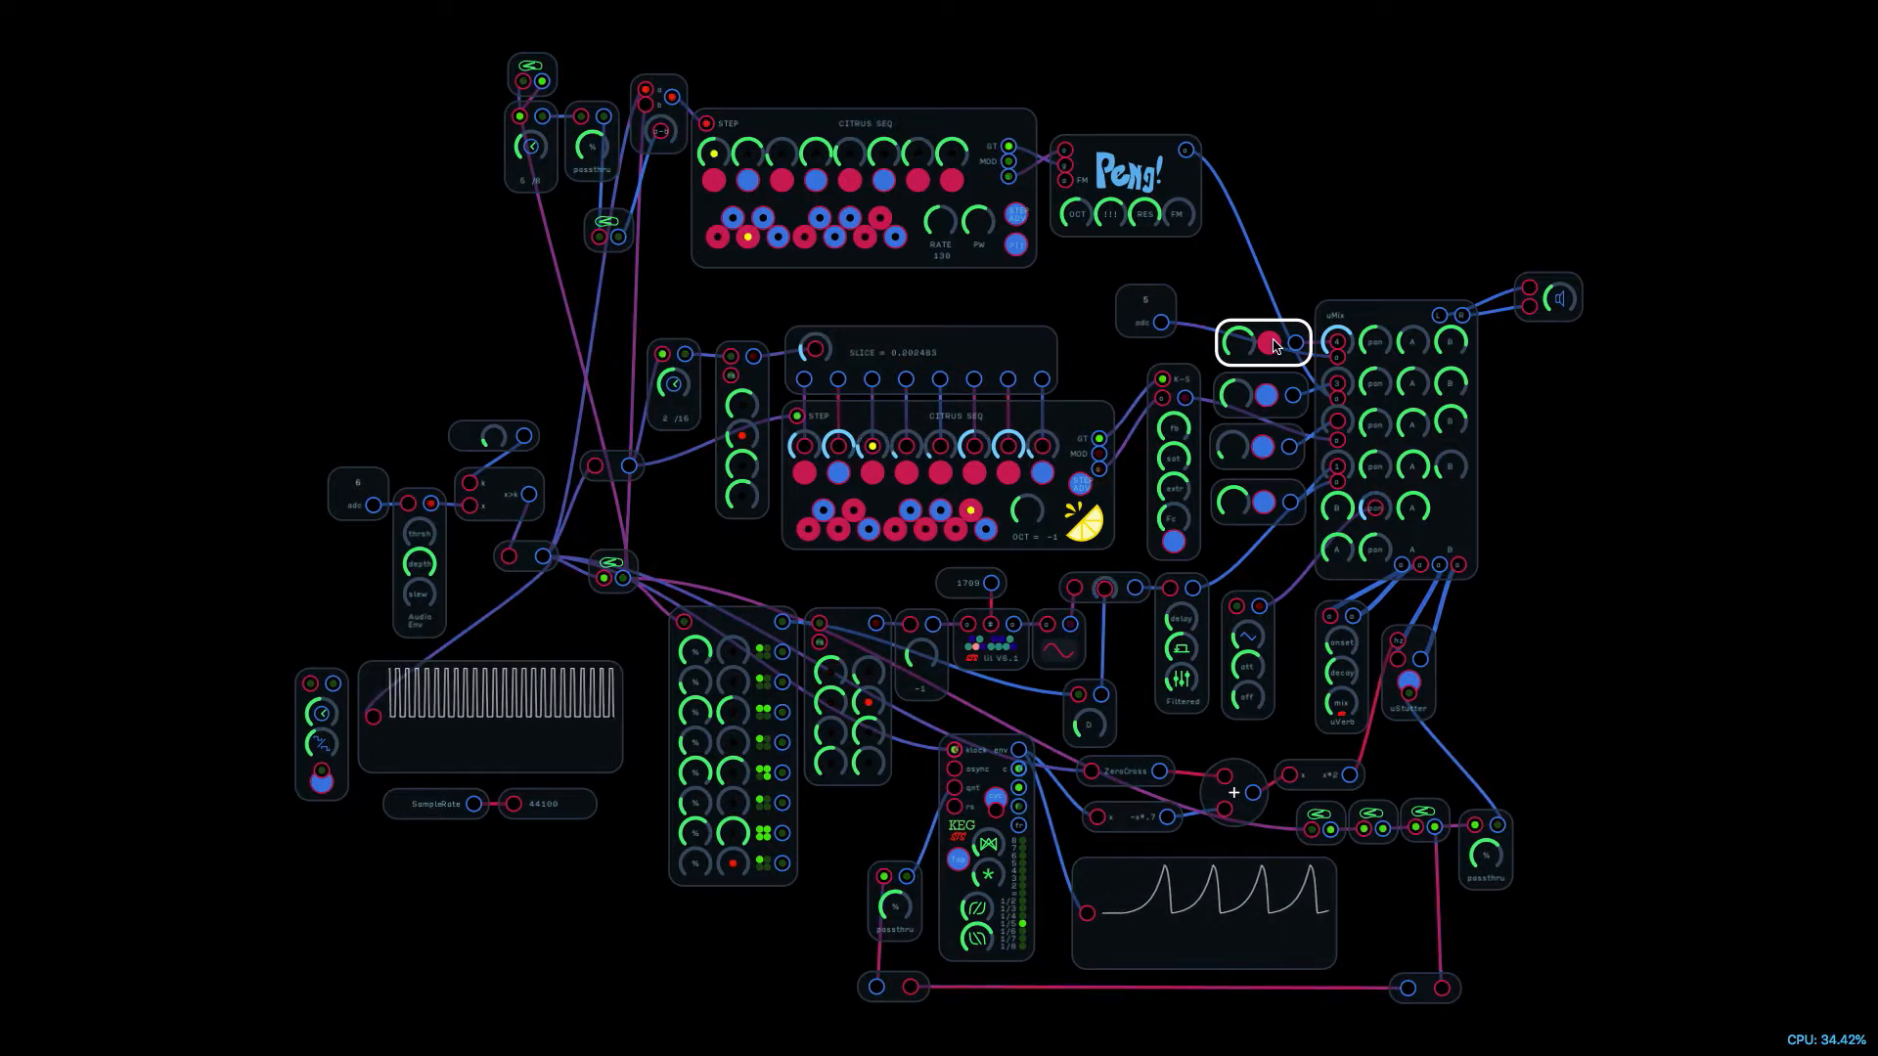
{"action": "left_click", "coordinate": [1269, 398]}
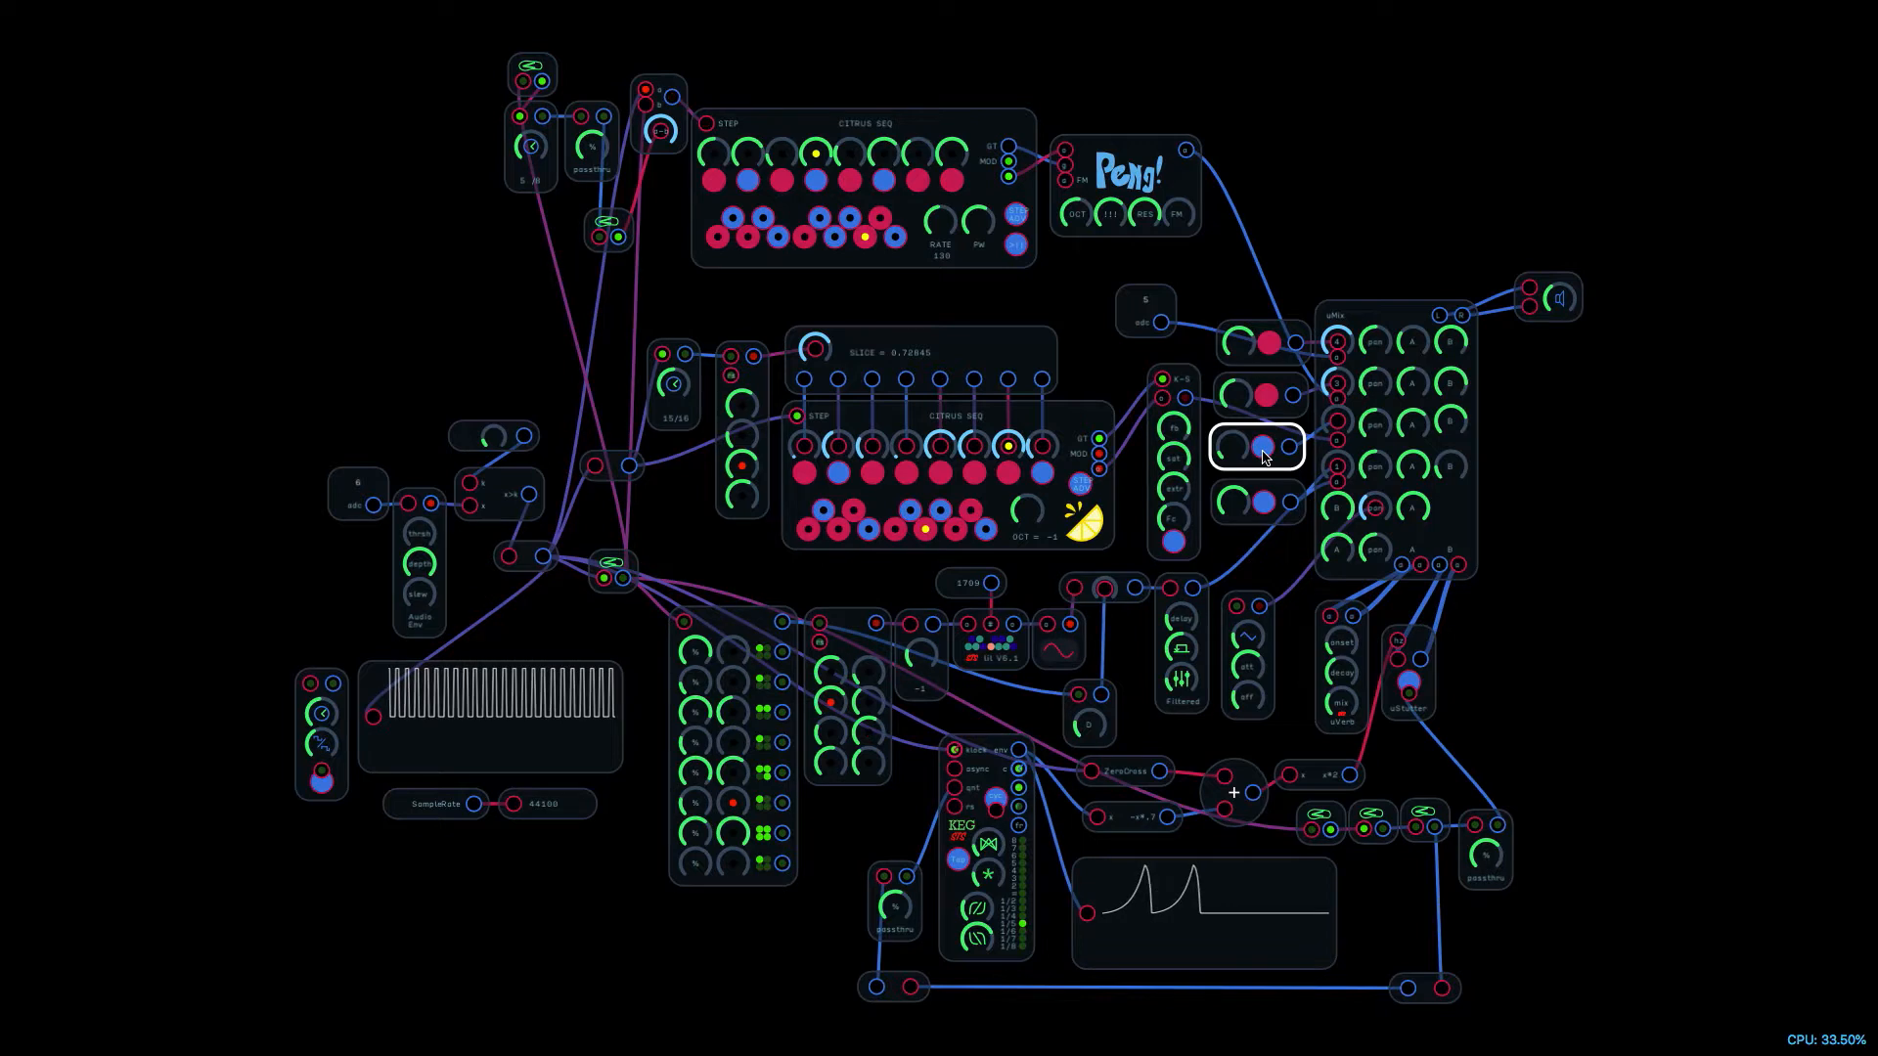
{"action": "left_click", "coordinate": [1263, 447]}
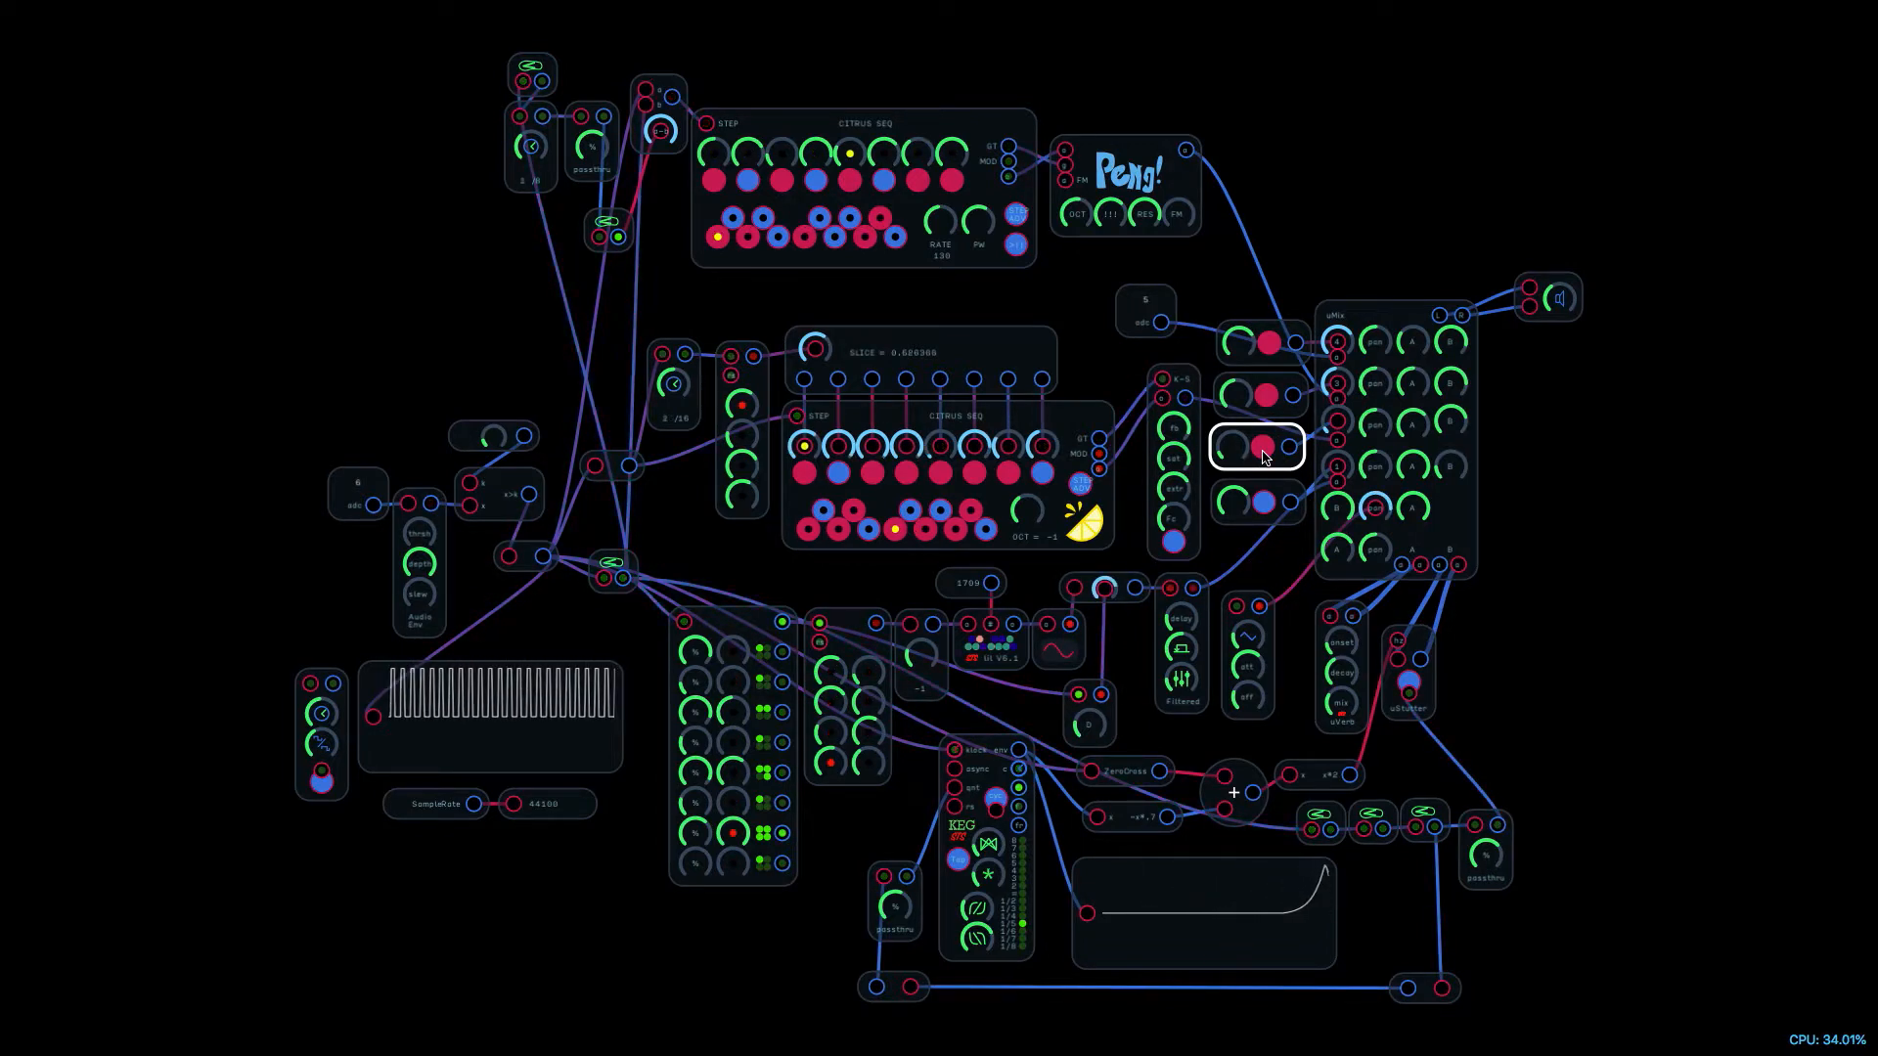
Step: Move the uStutter module a little farther away from uVerb
{"action": "scroll", "coordinate": [1494, 711], "scroll_direction": "up", "scroll_amount": 5}
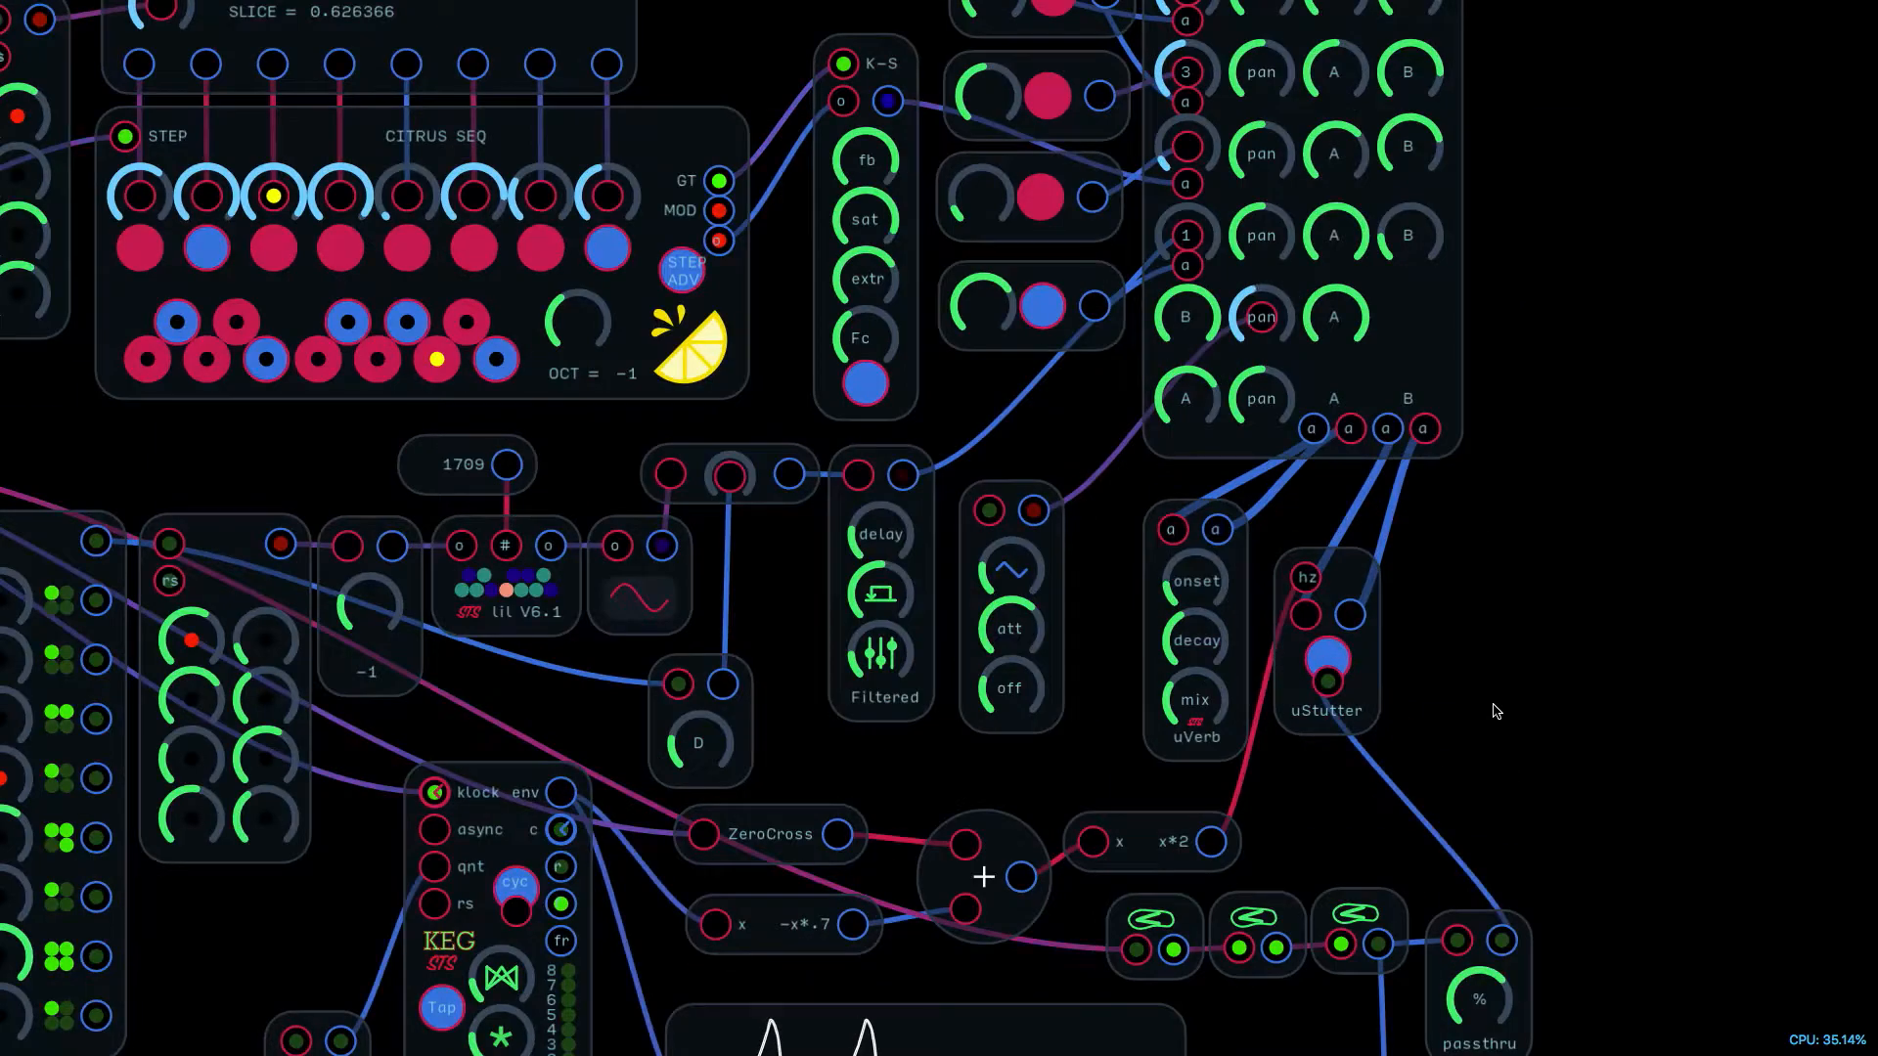
{"action": "left_click_drag", "start_coordinate": [1363, 644], "coordinate": [1454, 620]}
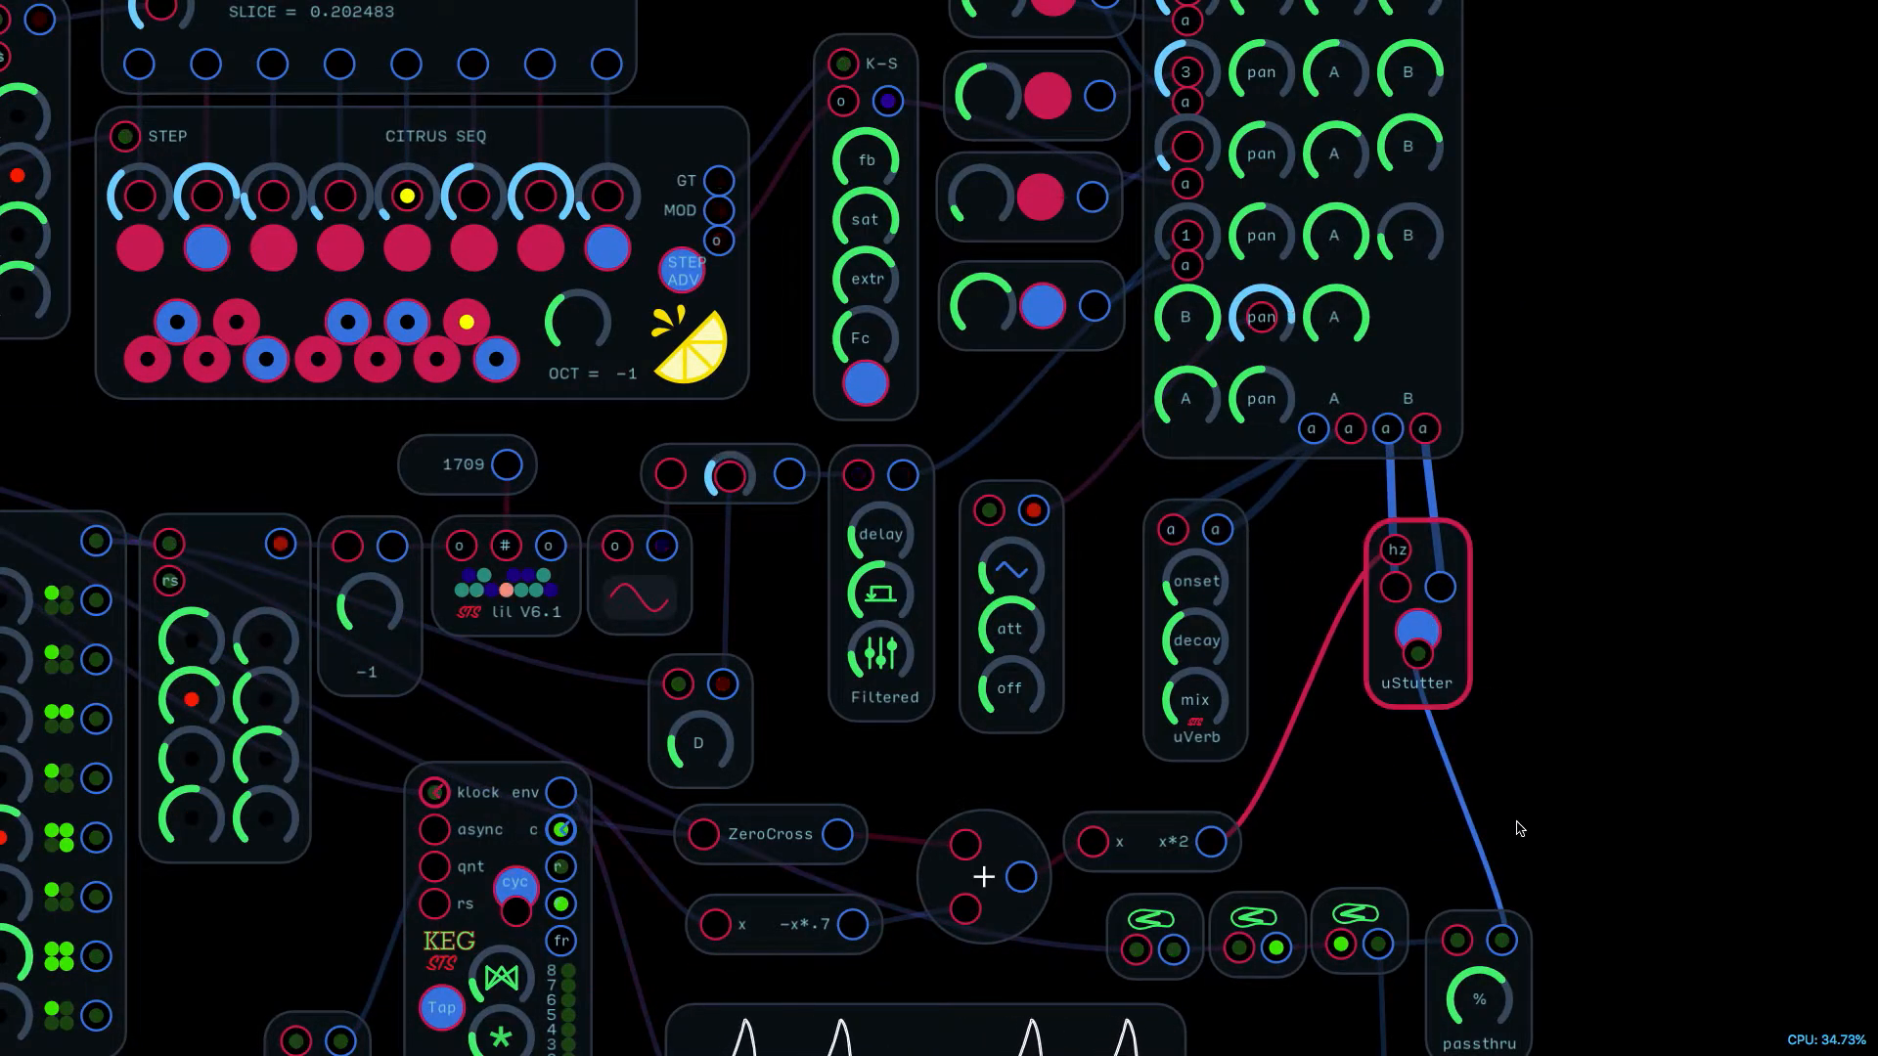
{"action": "left_click", "coordinate": [1481, 915]}
Step: Examine the passthru modules, the KEG module driven by the gated clock, and its envelope on the scope
{"action": "scroll", "coordinate": [1484, 924], "scroll_direction": "down", "scroll_amount": 5}
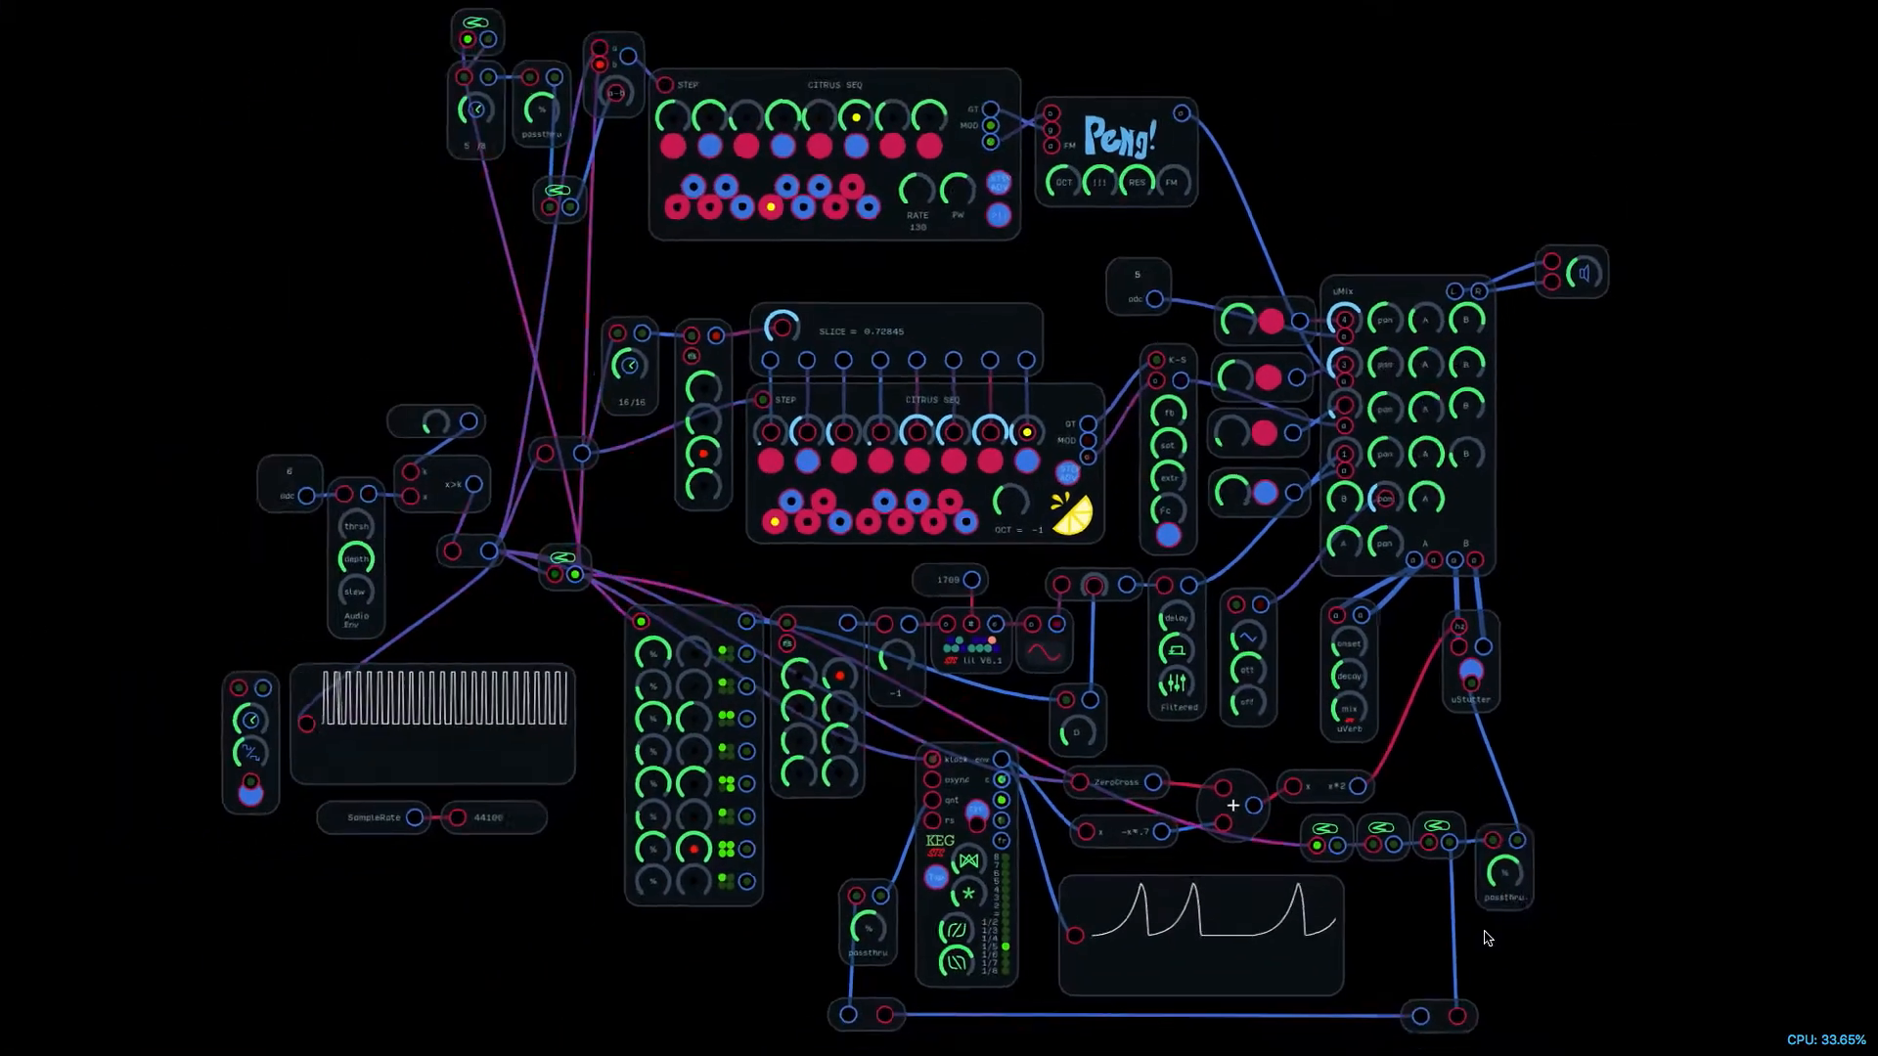
{"action": "scroll", "coordinate": [1076, 996], "scroll_direction": "up", "scroll_amount": 5}
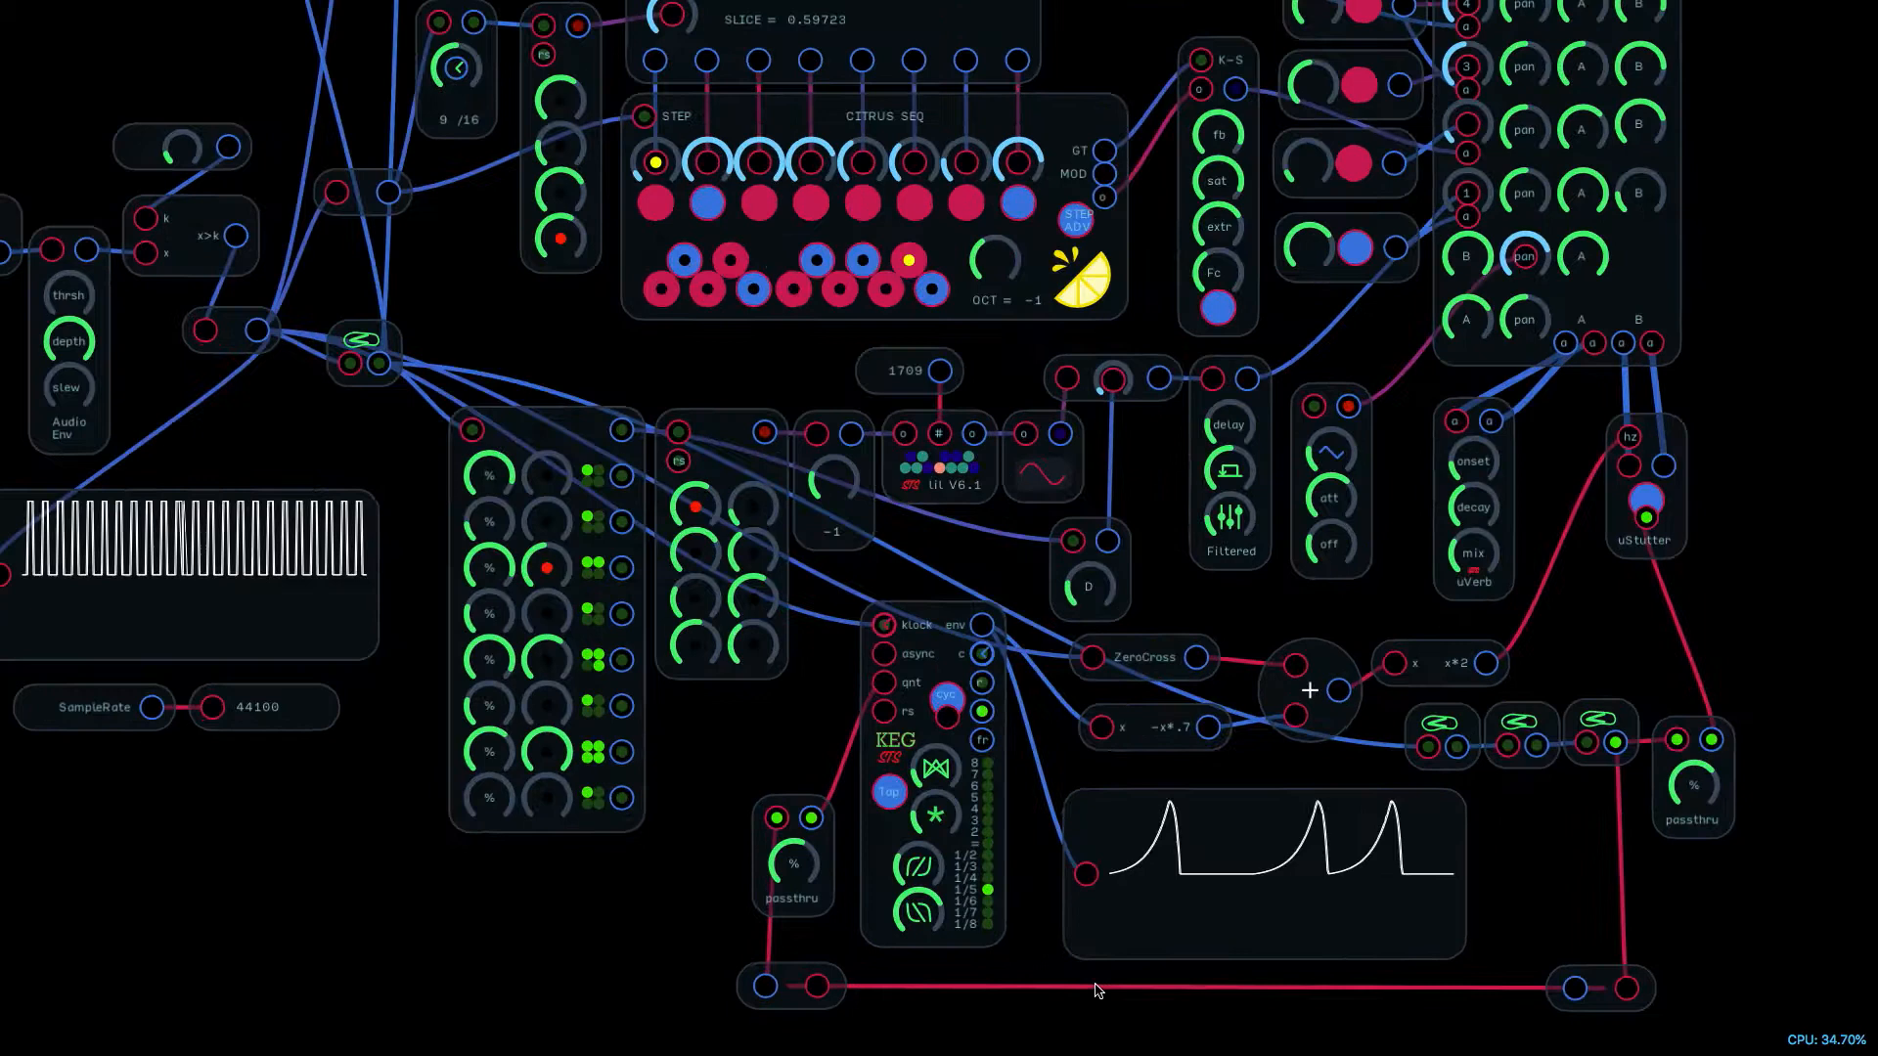
{"action": "left_click", "coordinate": [773, 861]}
{"action": "left_click", "coordinate": [1316, 866]}
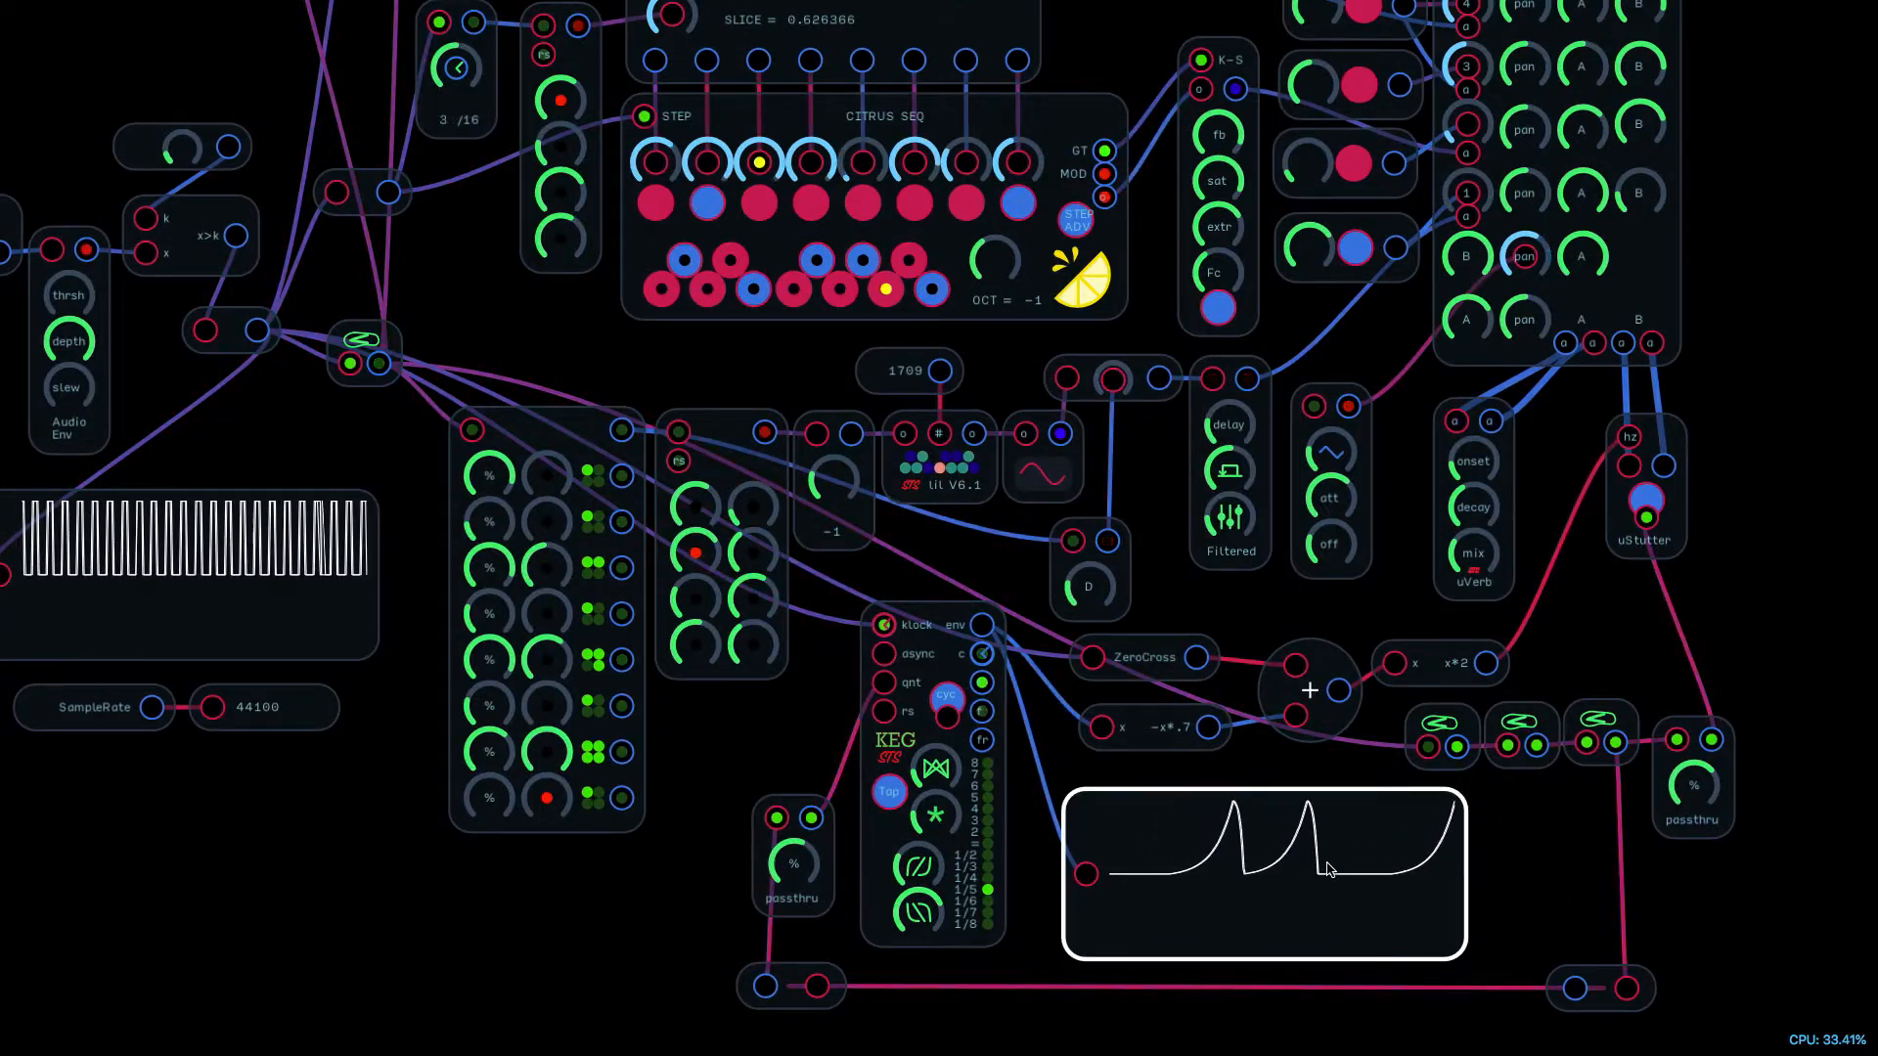
{"action": "left_click", "coordinate": [949, 734]}
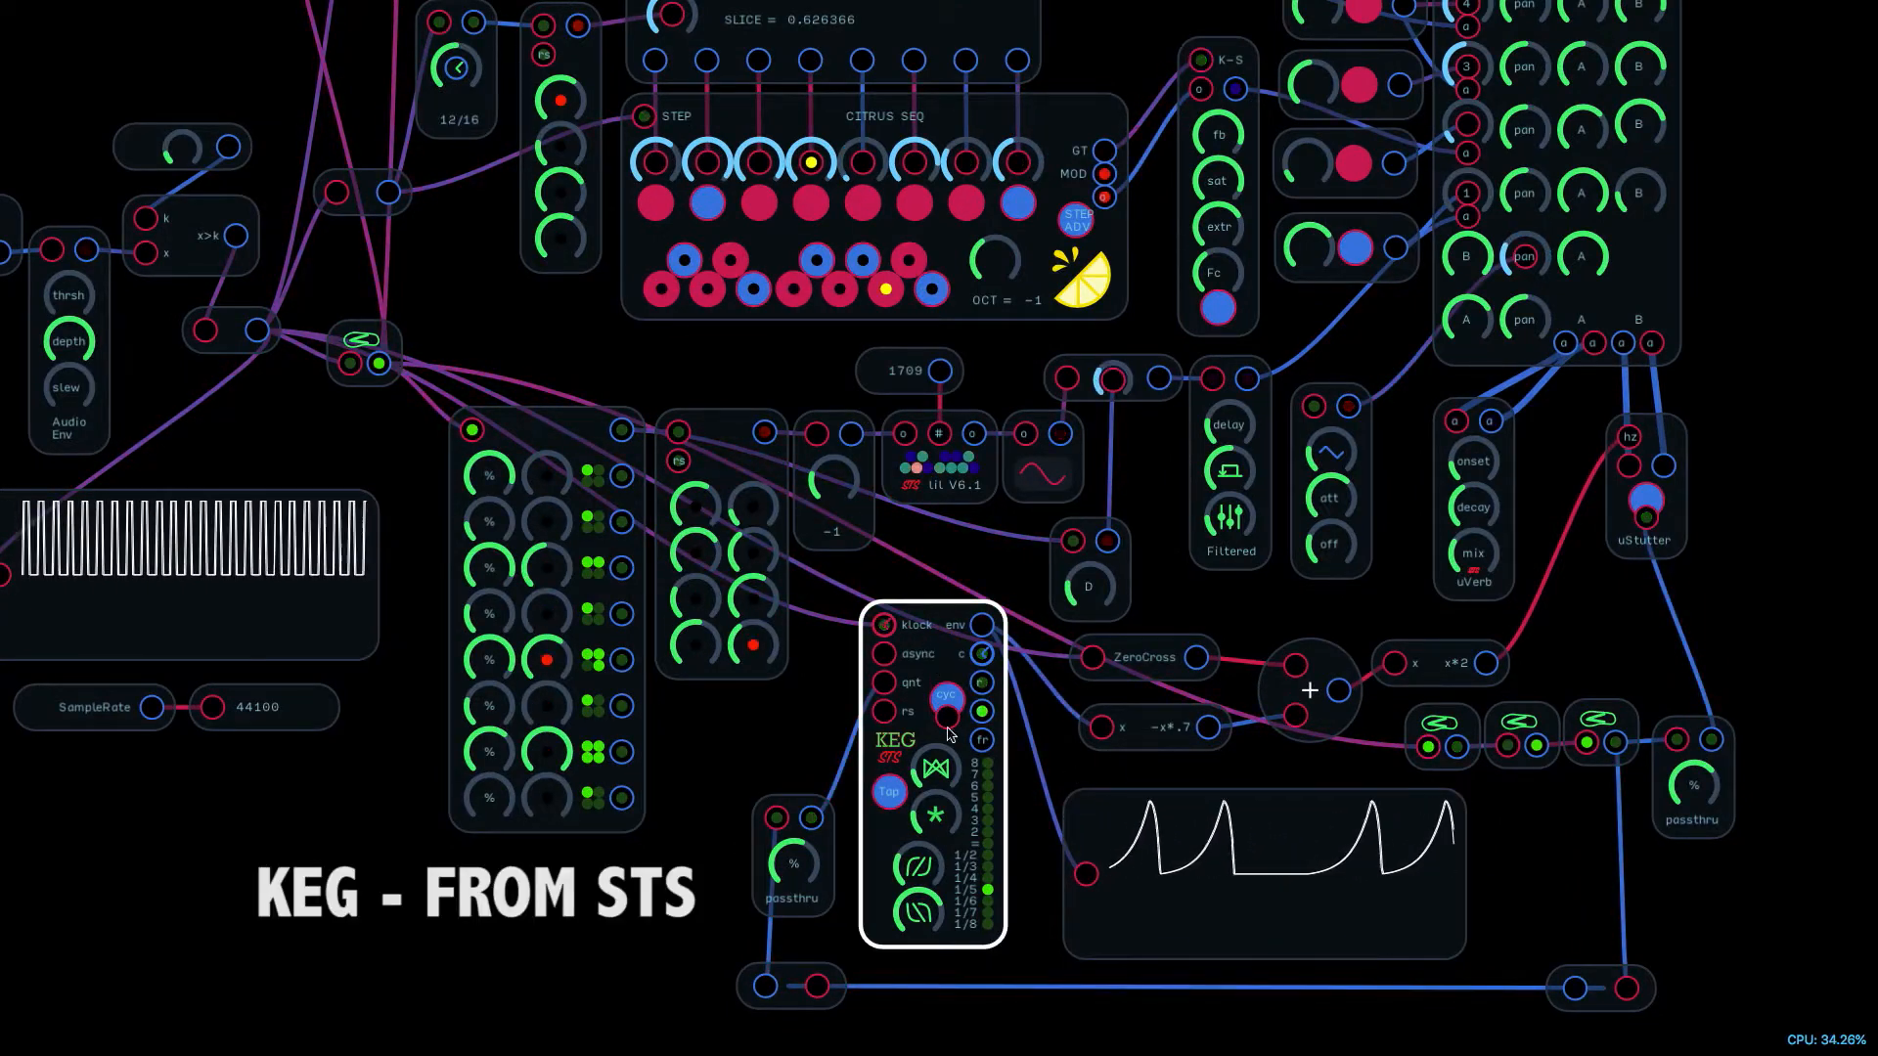
{"action": "left_click", "coordinate": [849, 731]}
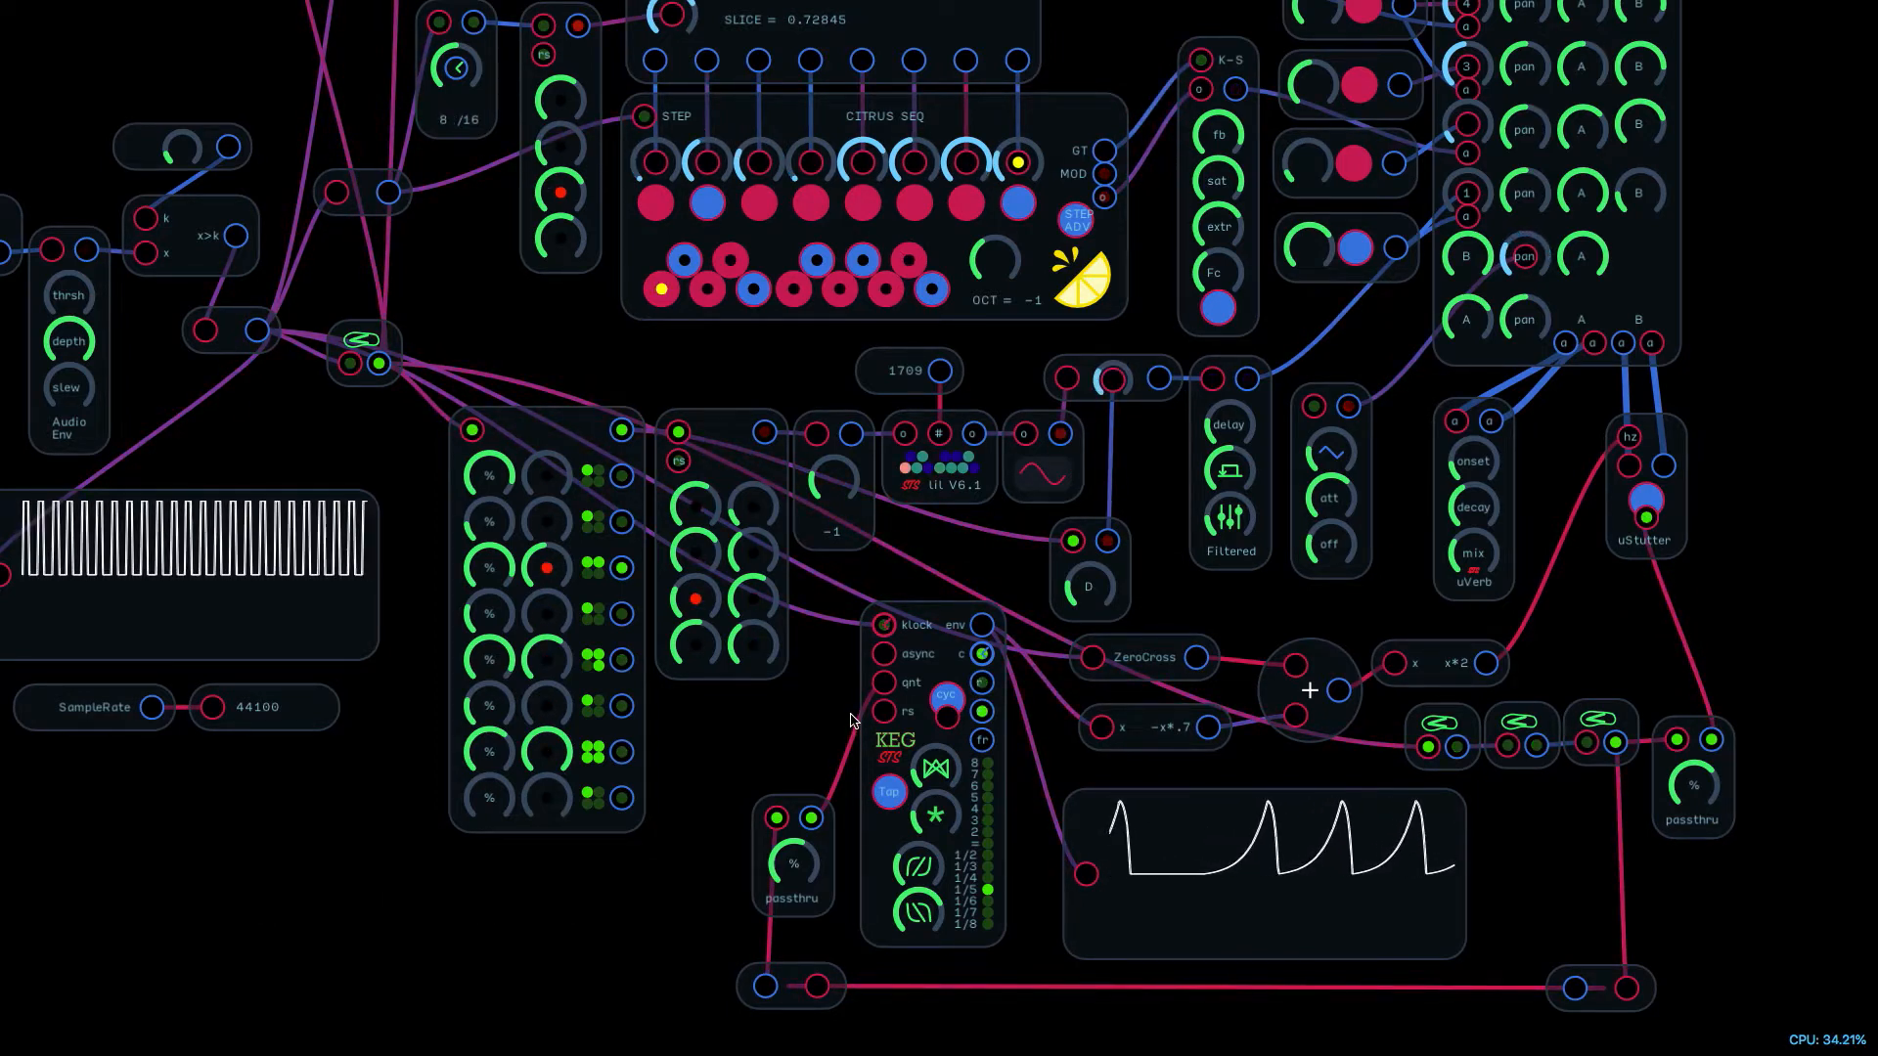
Step: Toggle the second channel button beside uMix to blue and the fourth channel button to red
{"action": "double_click", "coordinate": [1616, 622]}
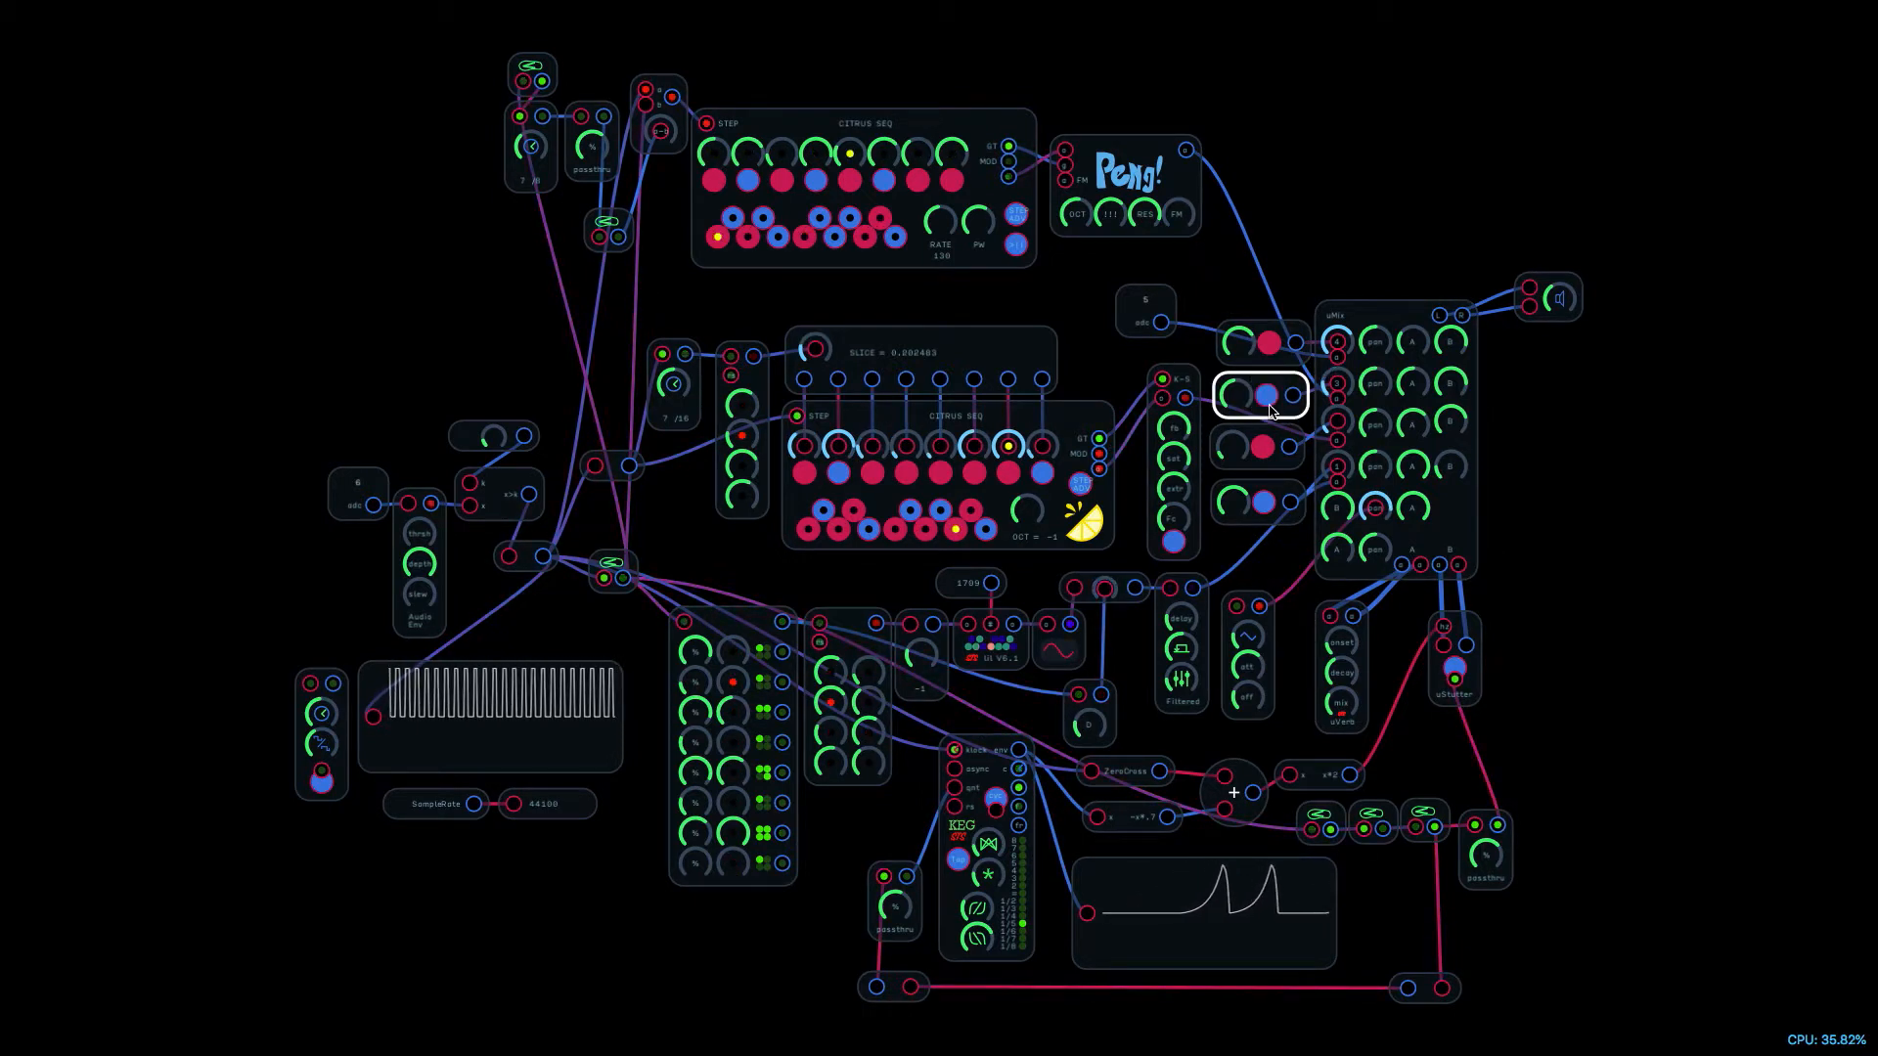
{"action": "left_click", "coordinate": [1265, 503]}
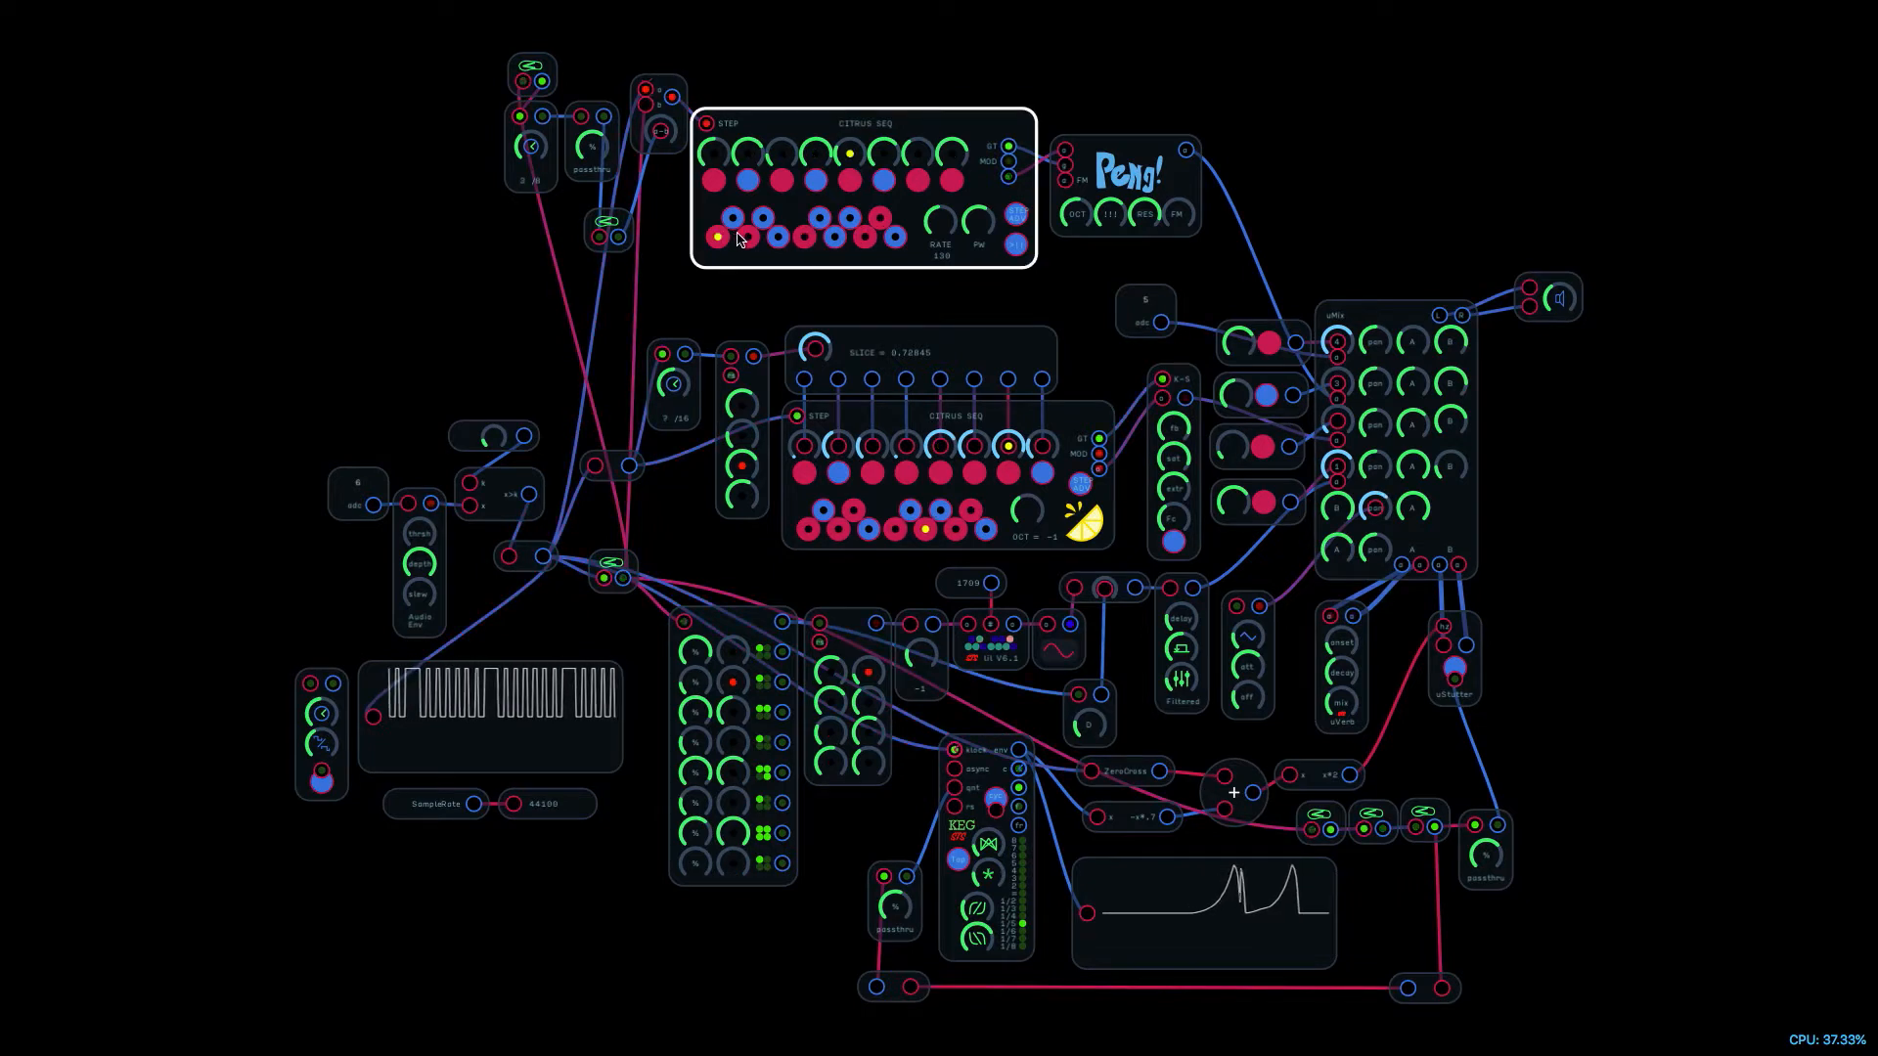
Step: Toggle the second upper-row and first, second and fifth lower-row notes on the upper Citrus Seq, and set the lower Citrus Seq's OCT to -3
{"action": "left_click", "coordinate": [762, 219]}
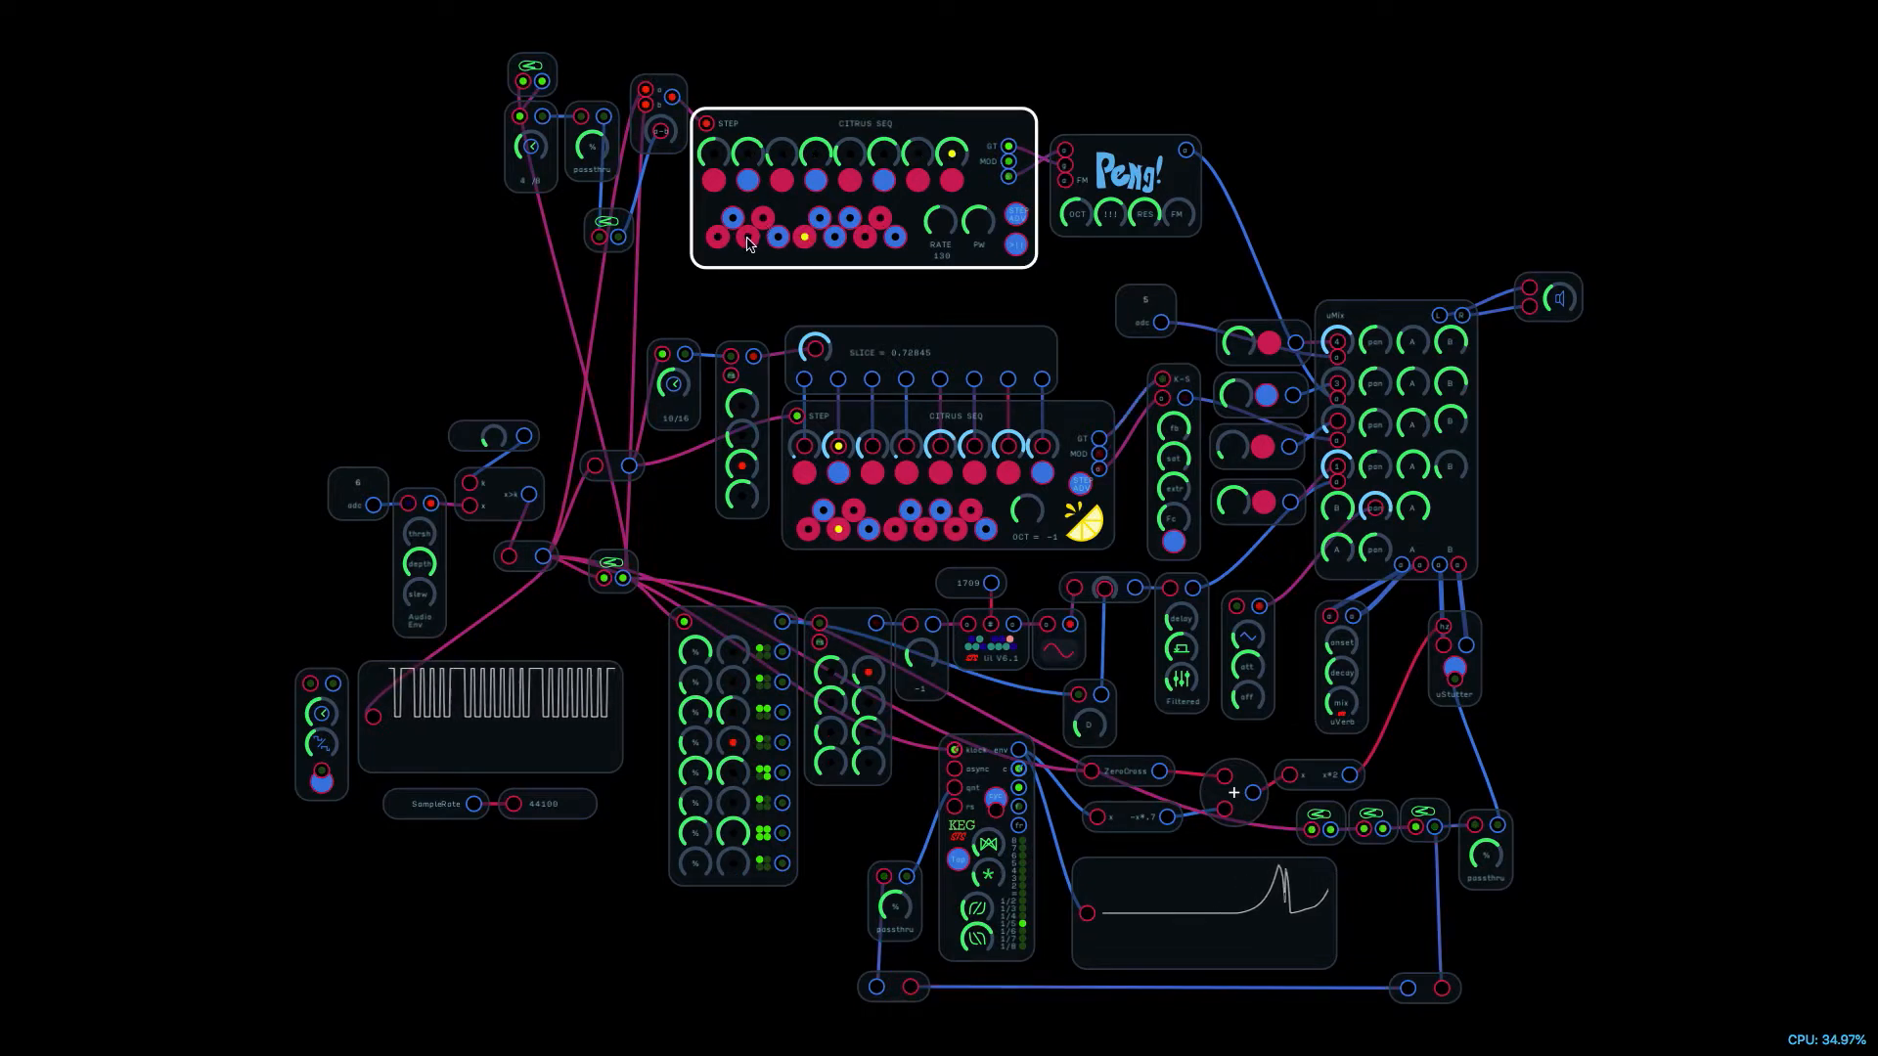
{"action": "left_click", "coordinate": [834, 238]}
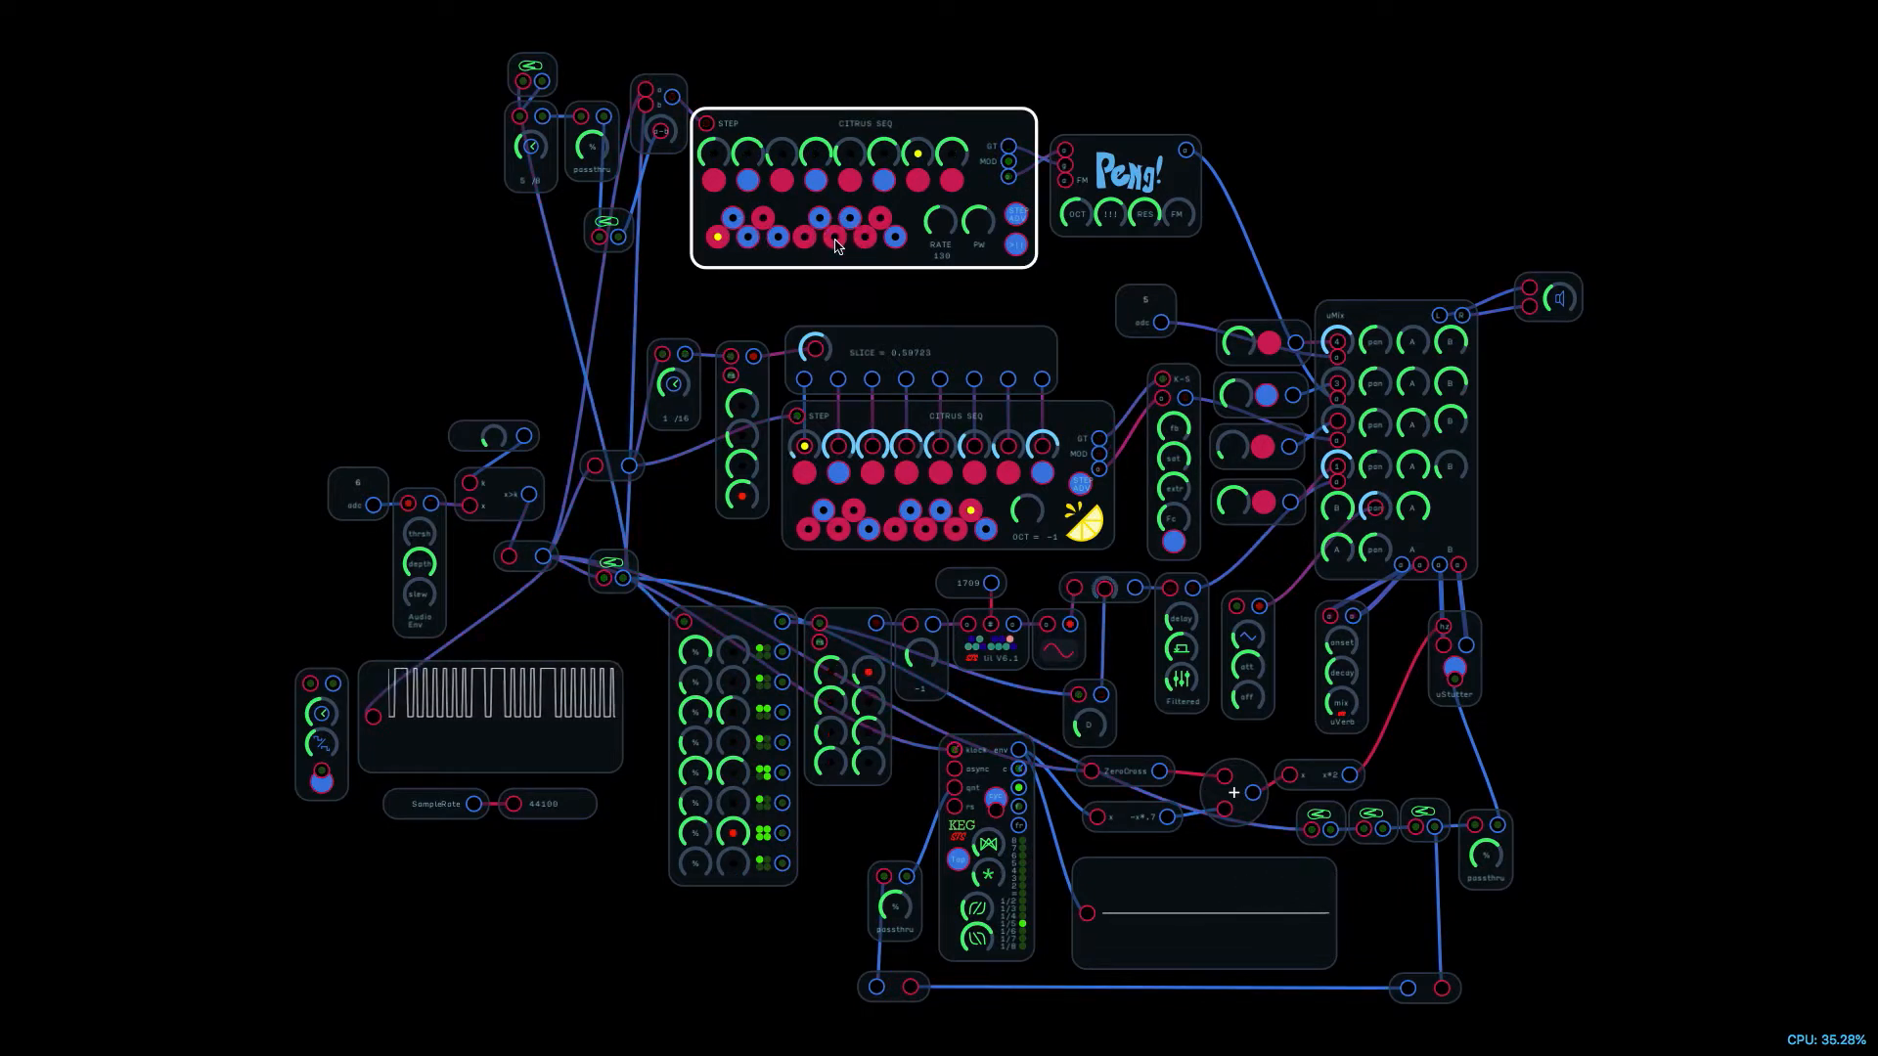
{"action": "left_click", "coordinate": [722, 238]}
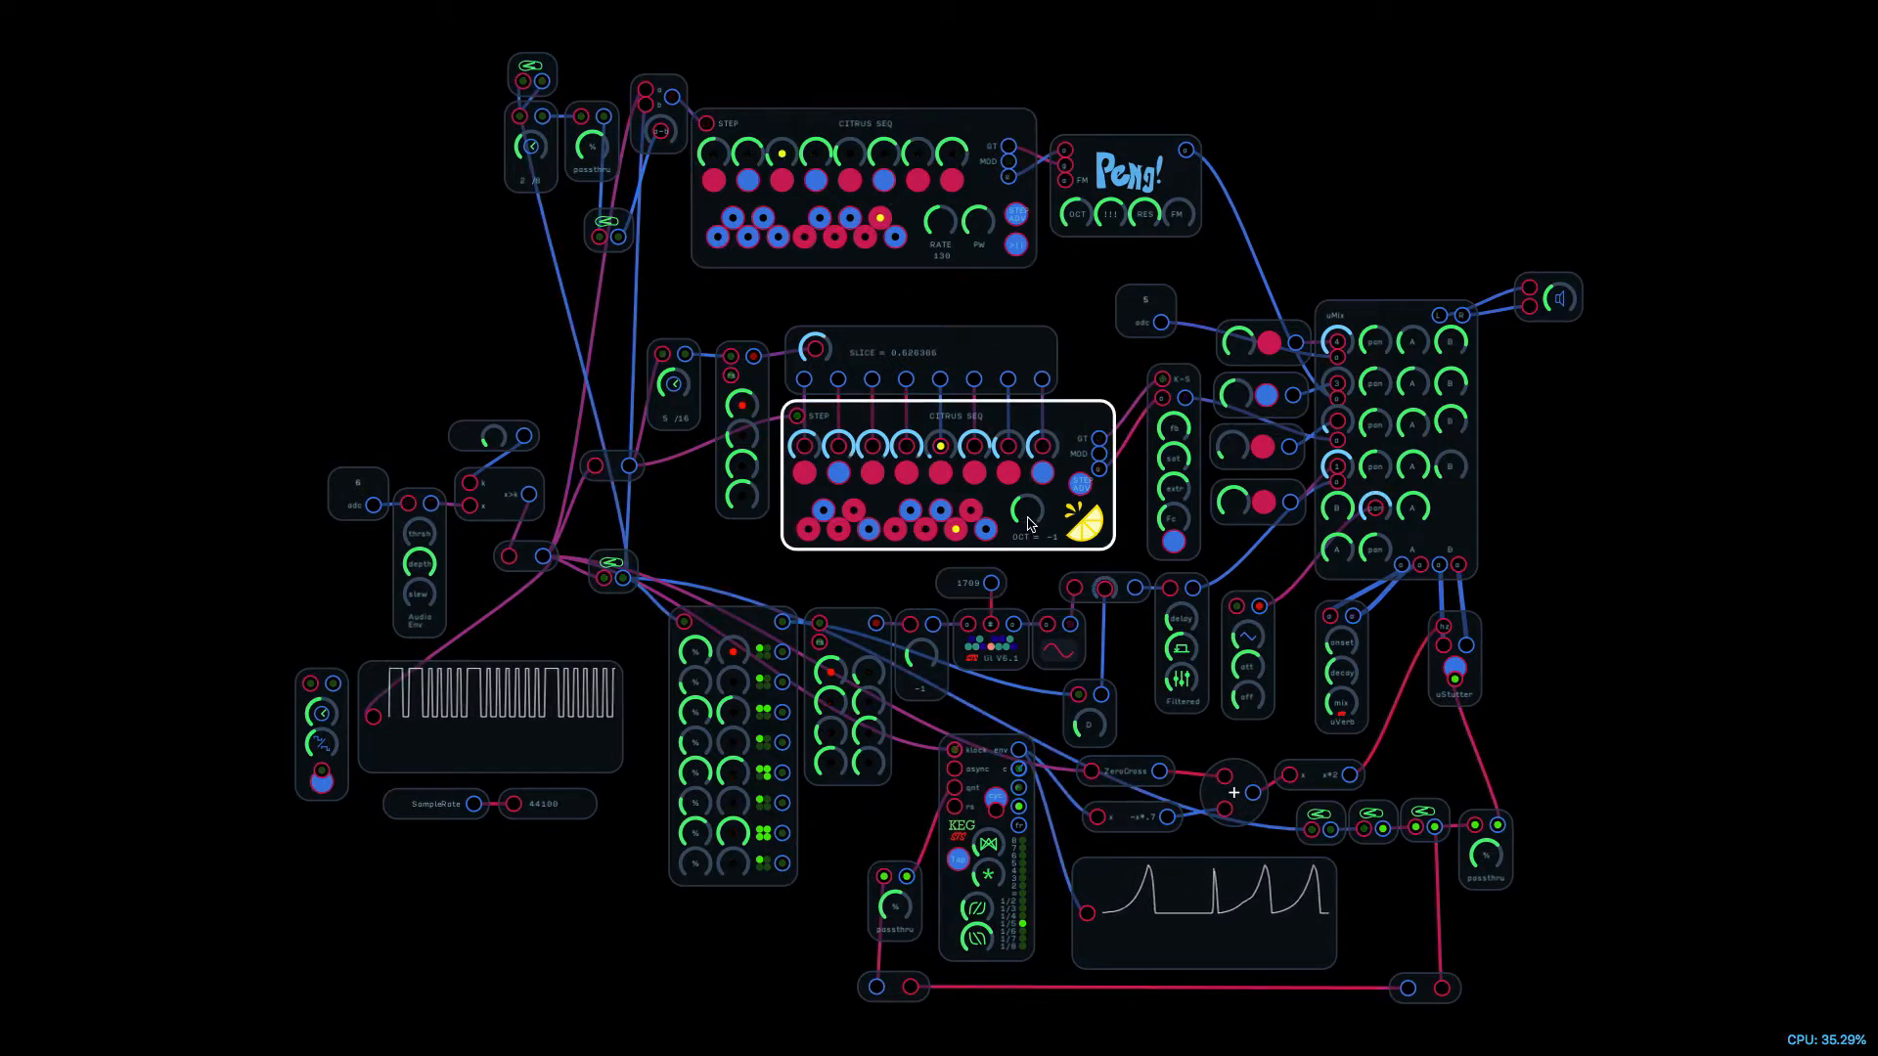
{"action": "left_click_drag", "start_coordinate": [1019, 517], "coordinate": [1011, 536]}
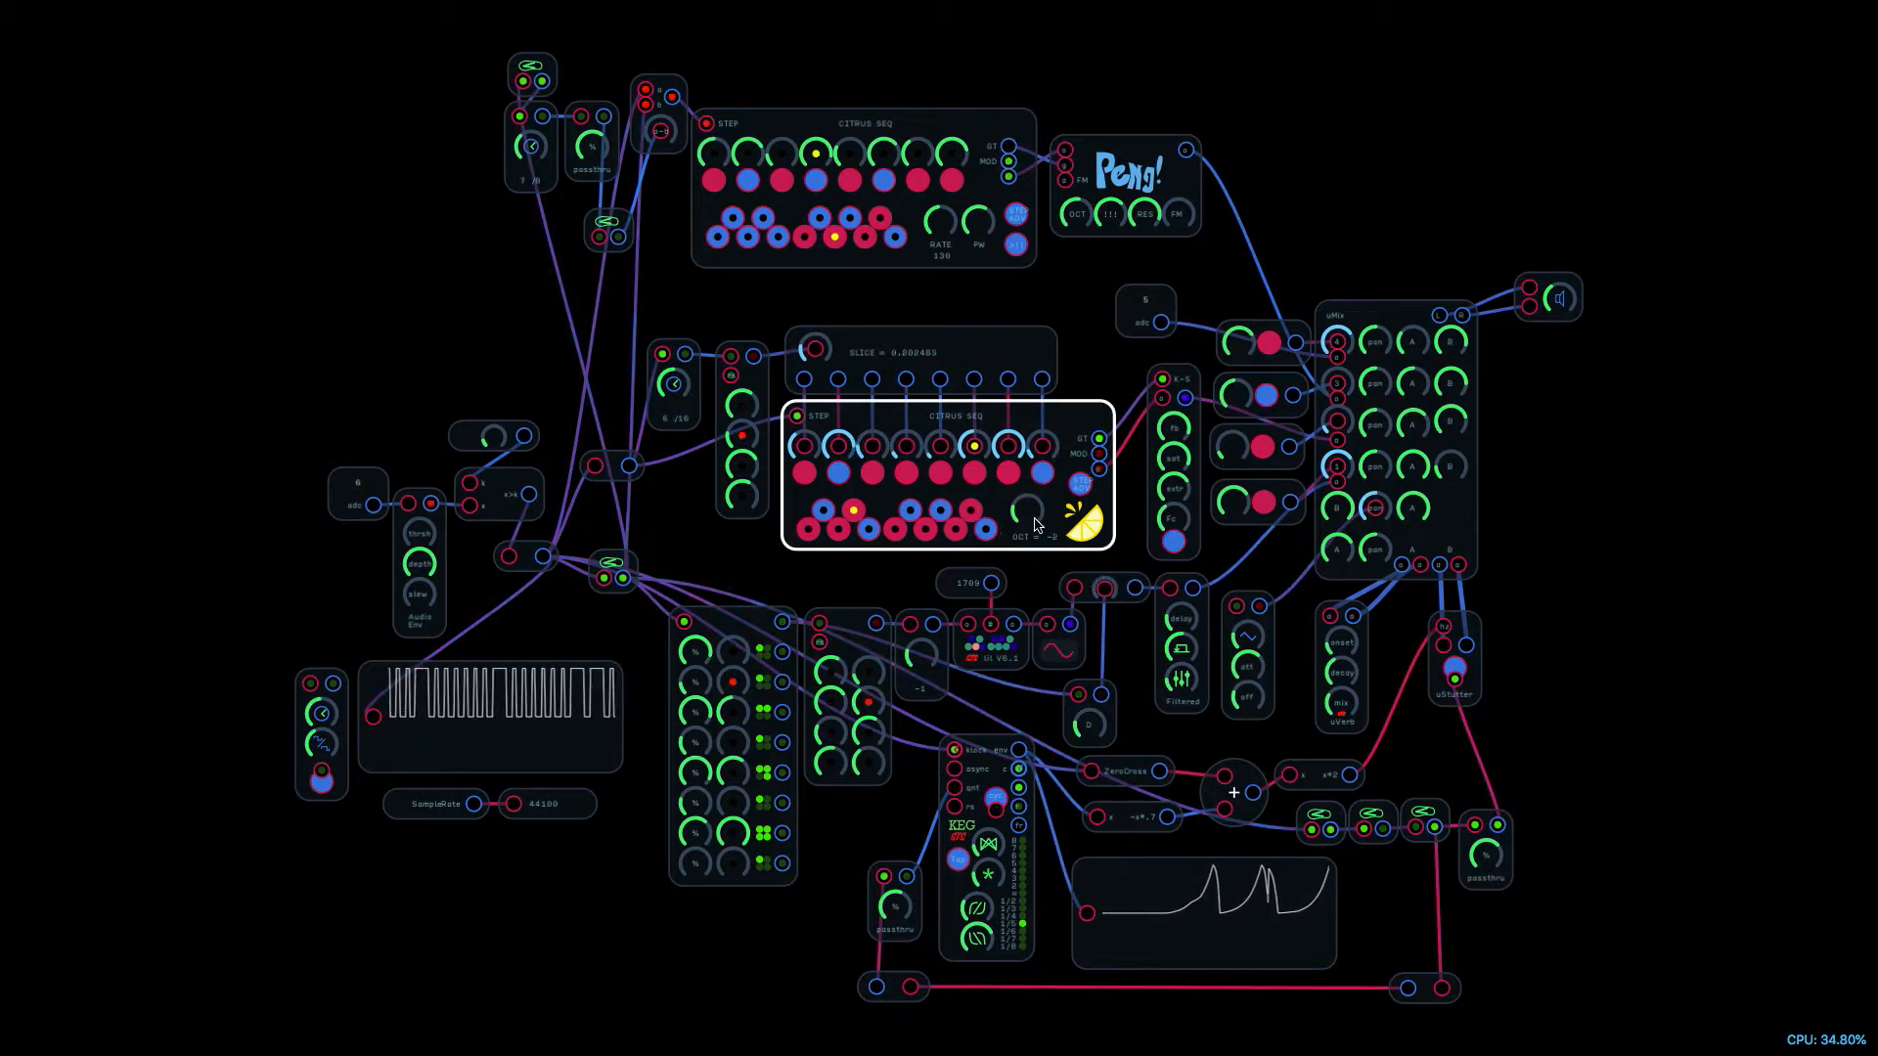
{"action": "left_click_drag", "start_coordinate": [1027, 525], "coordinate": [1019, 541]}
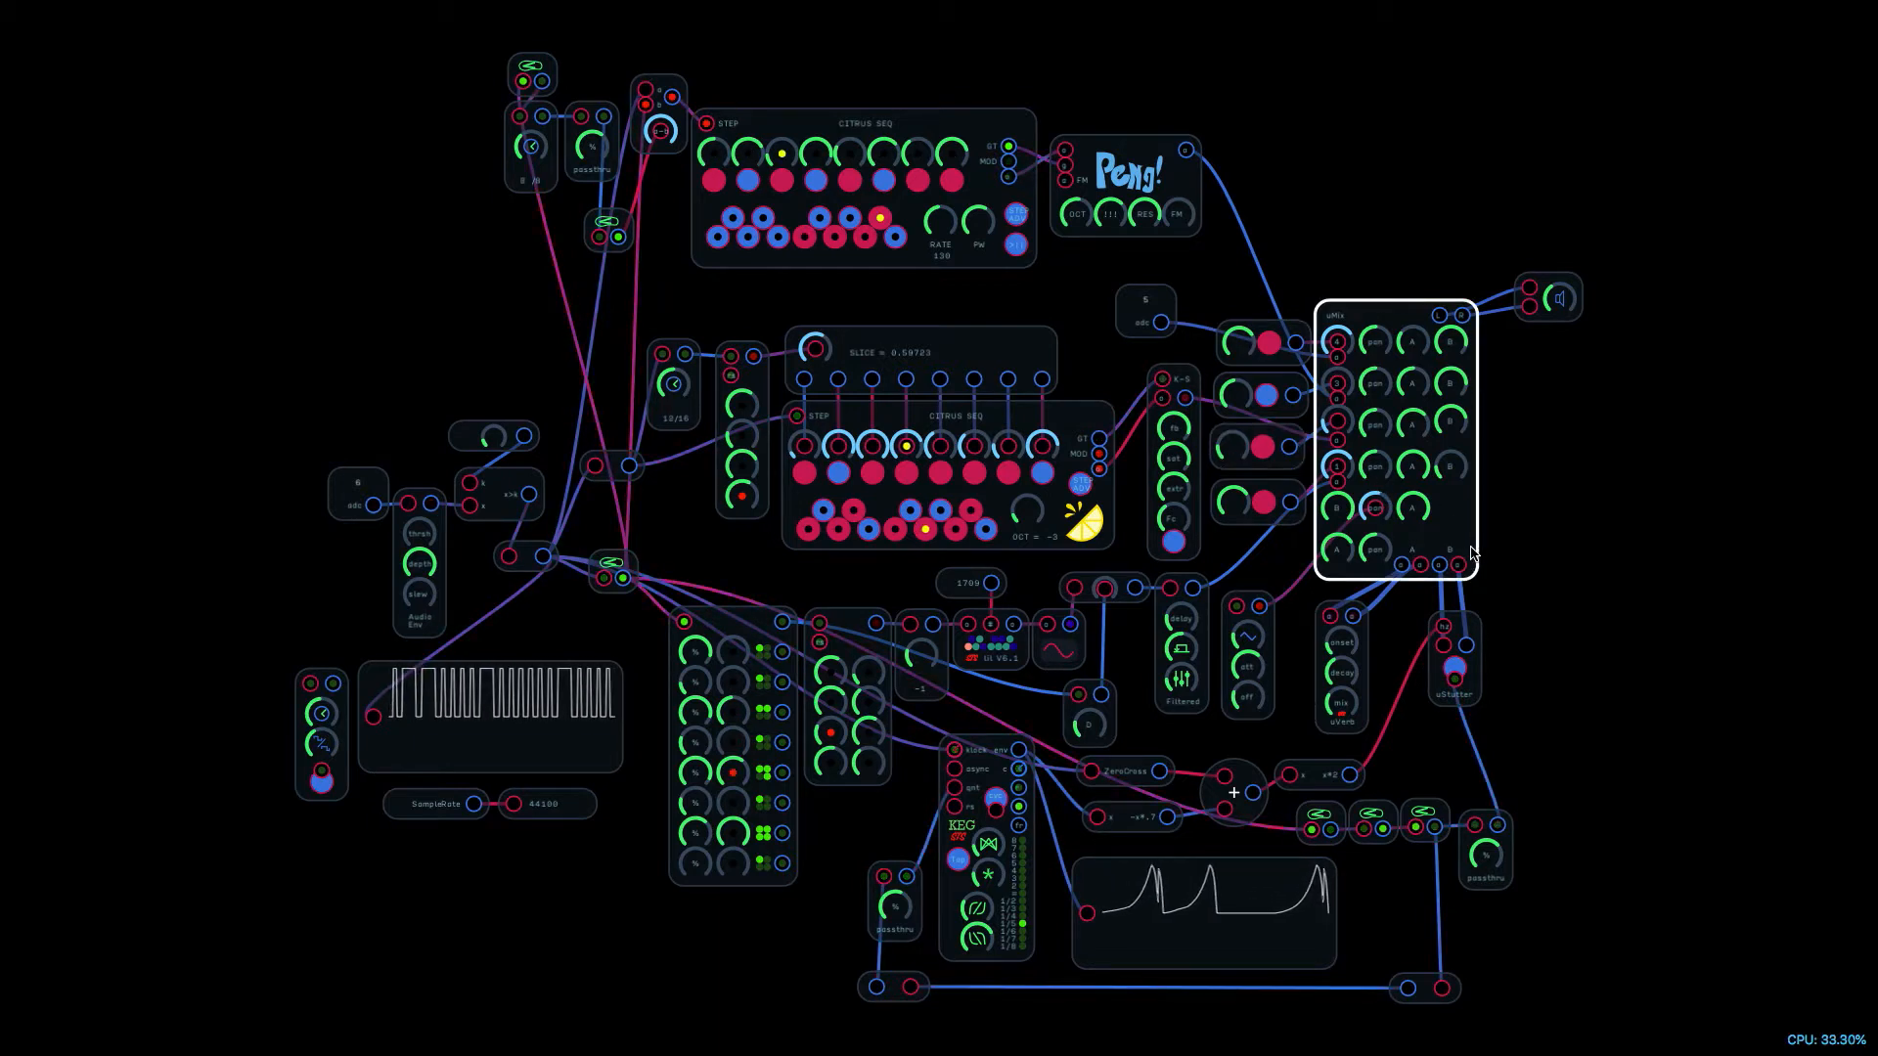
Step: Switch the uStutter effect's button on and off repeatedly while the patch plays
{"action": "left_click", "coordinate": [1455, 668]}
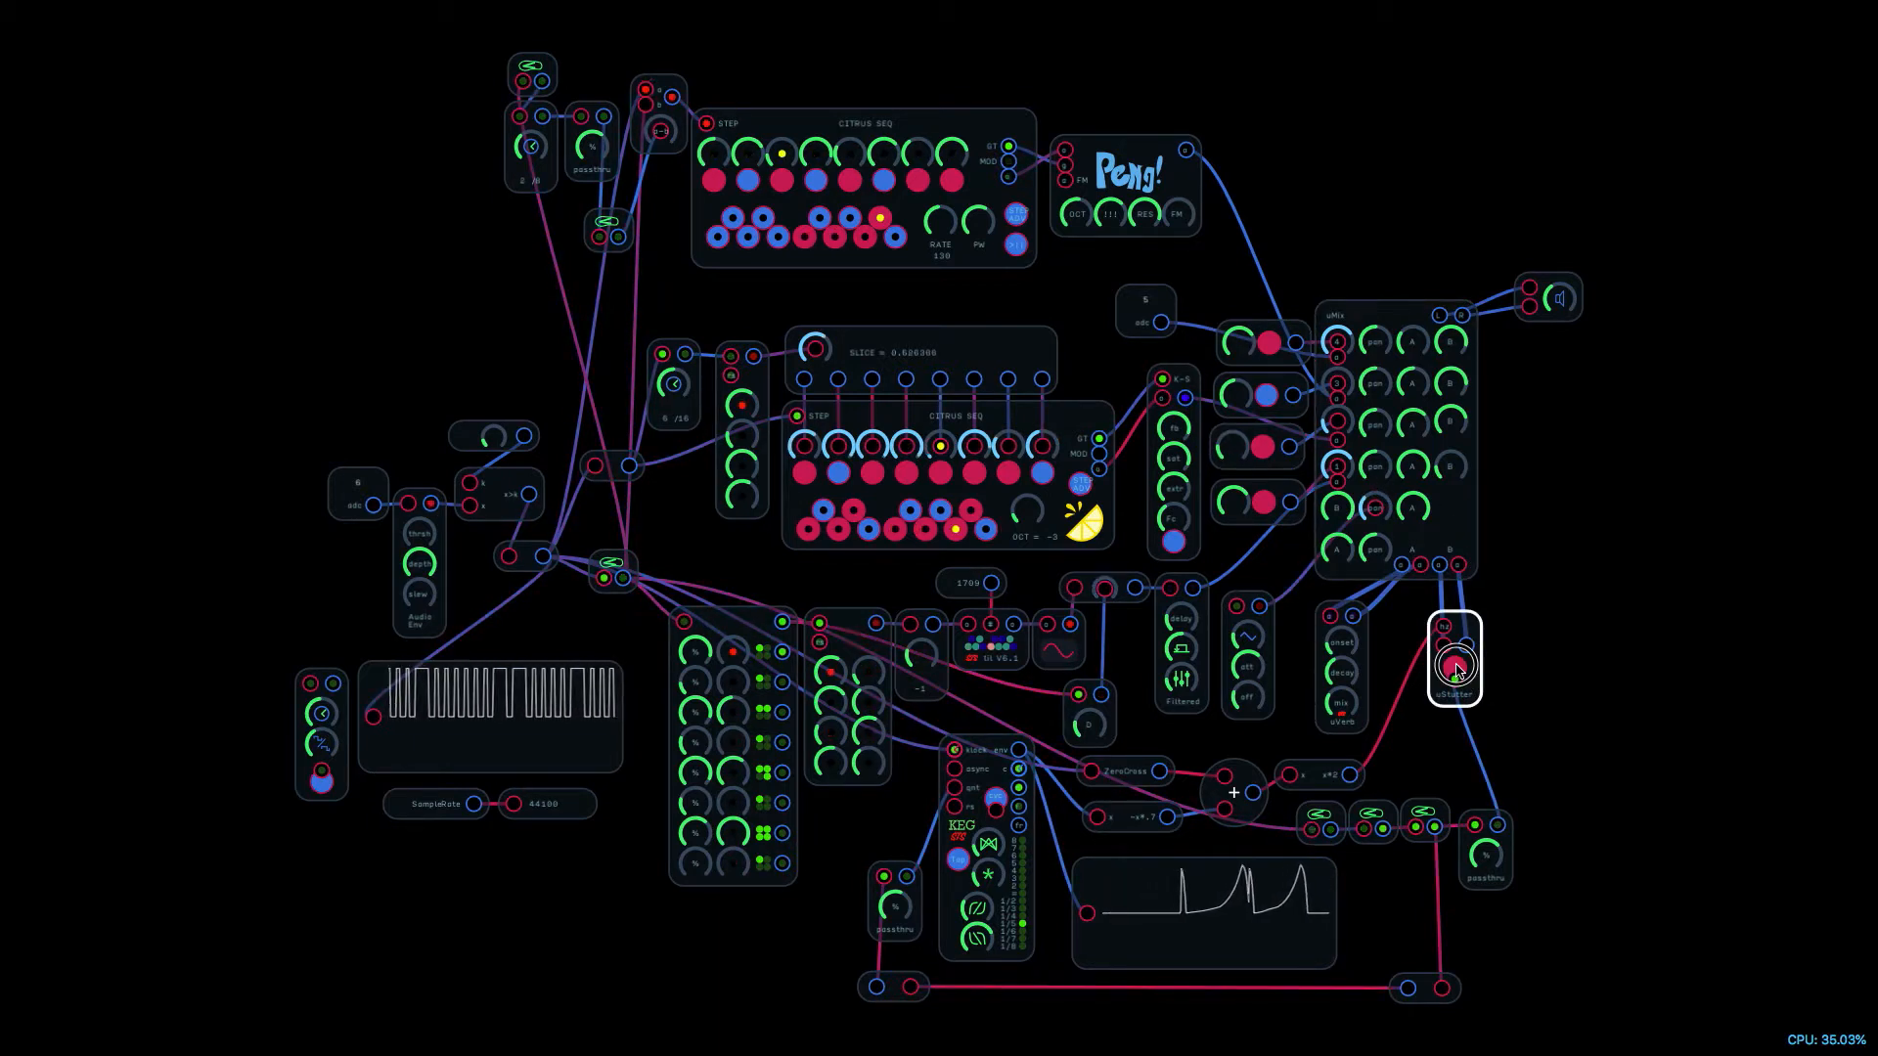
{"action": "left_click", "coordinate": [1456, 669]}
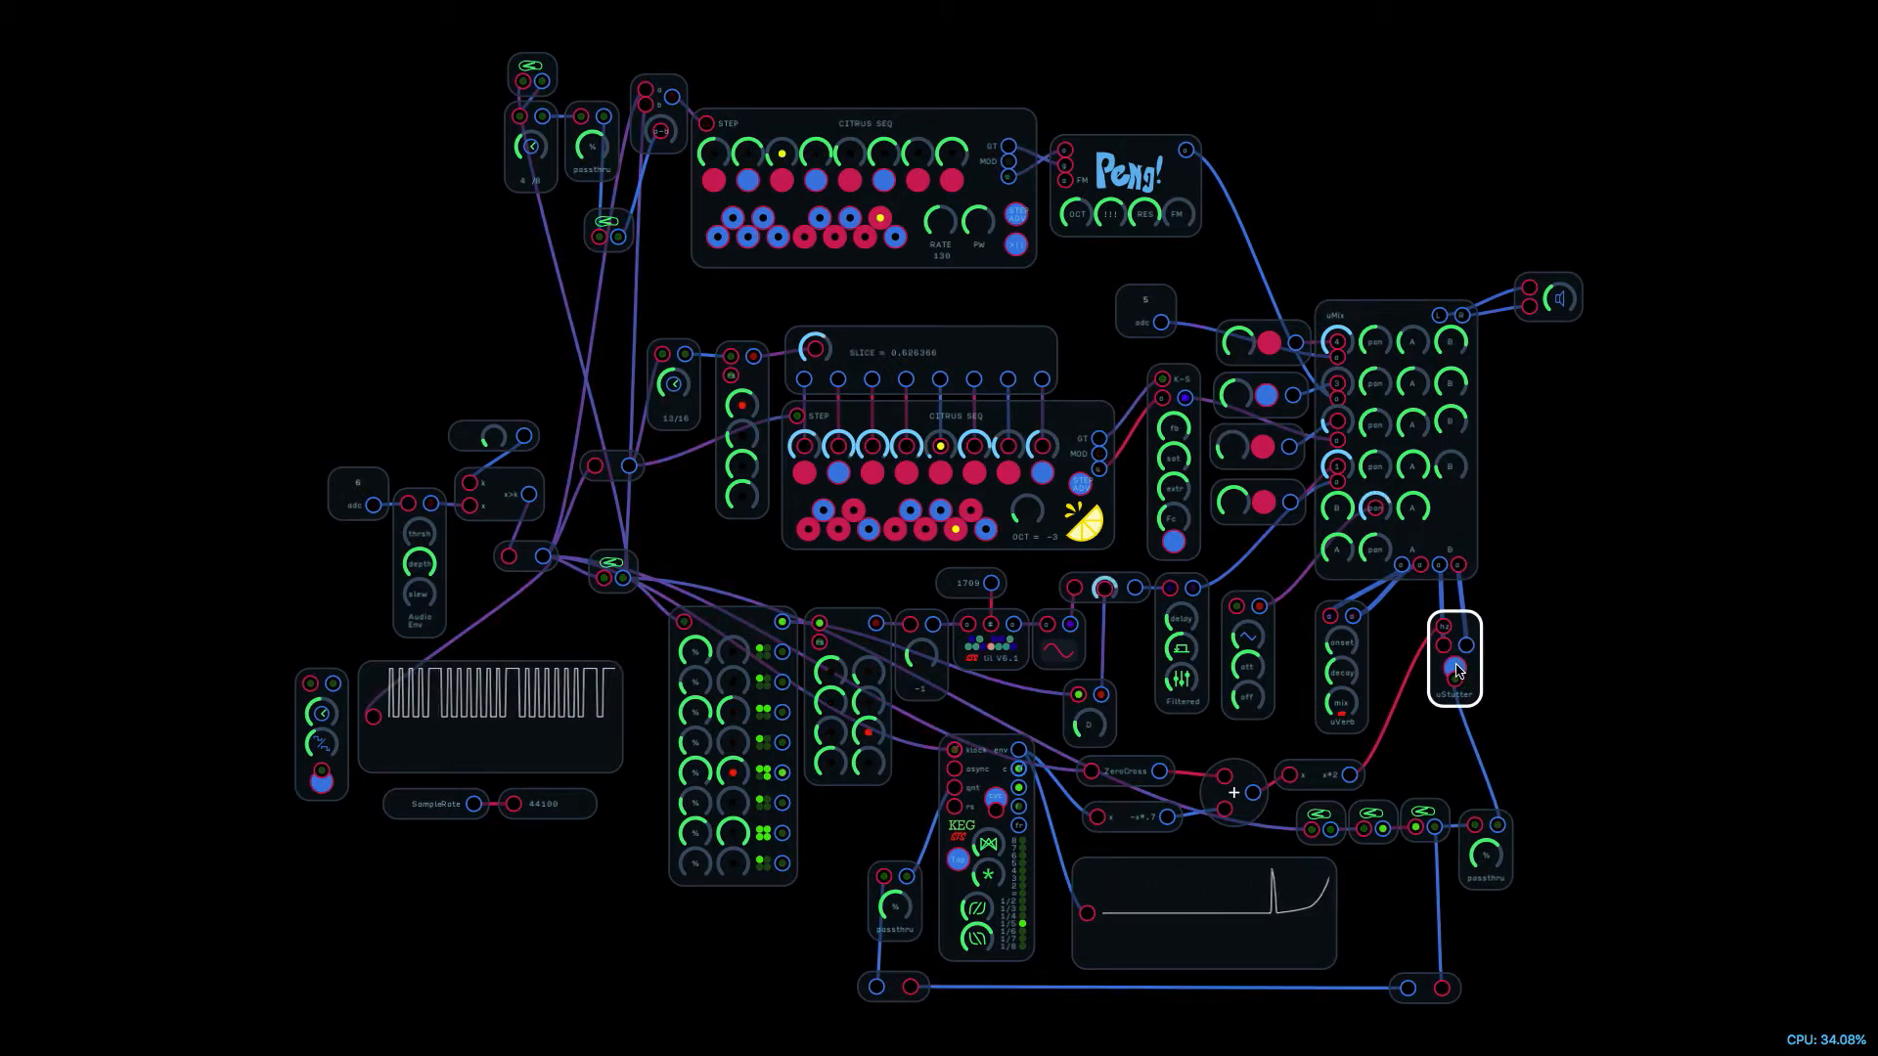
{"action": "left_click", "coordinate": [1456, 668]}
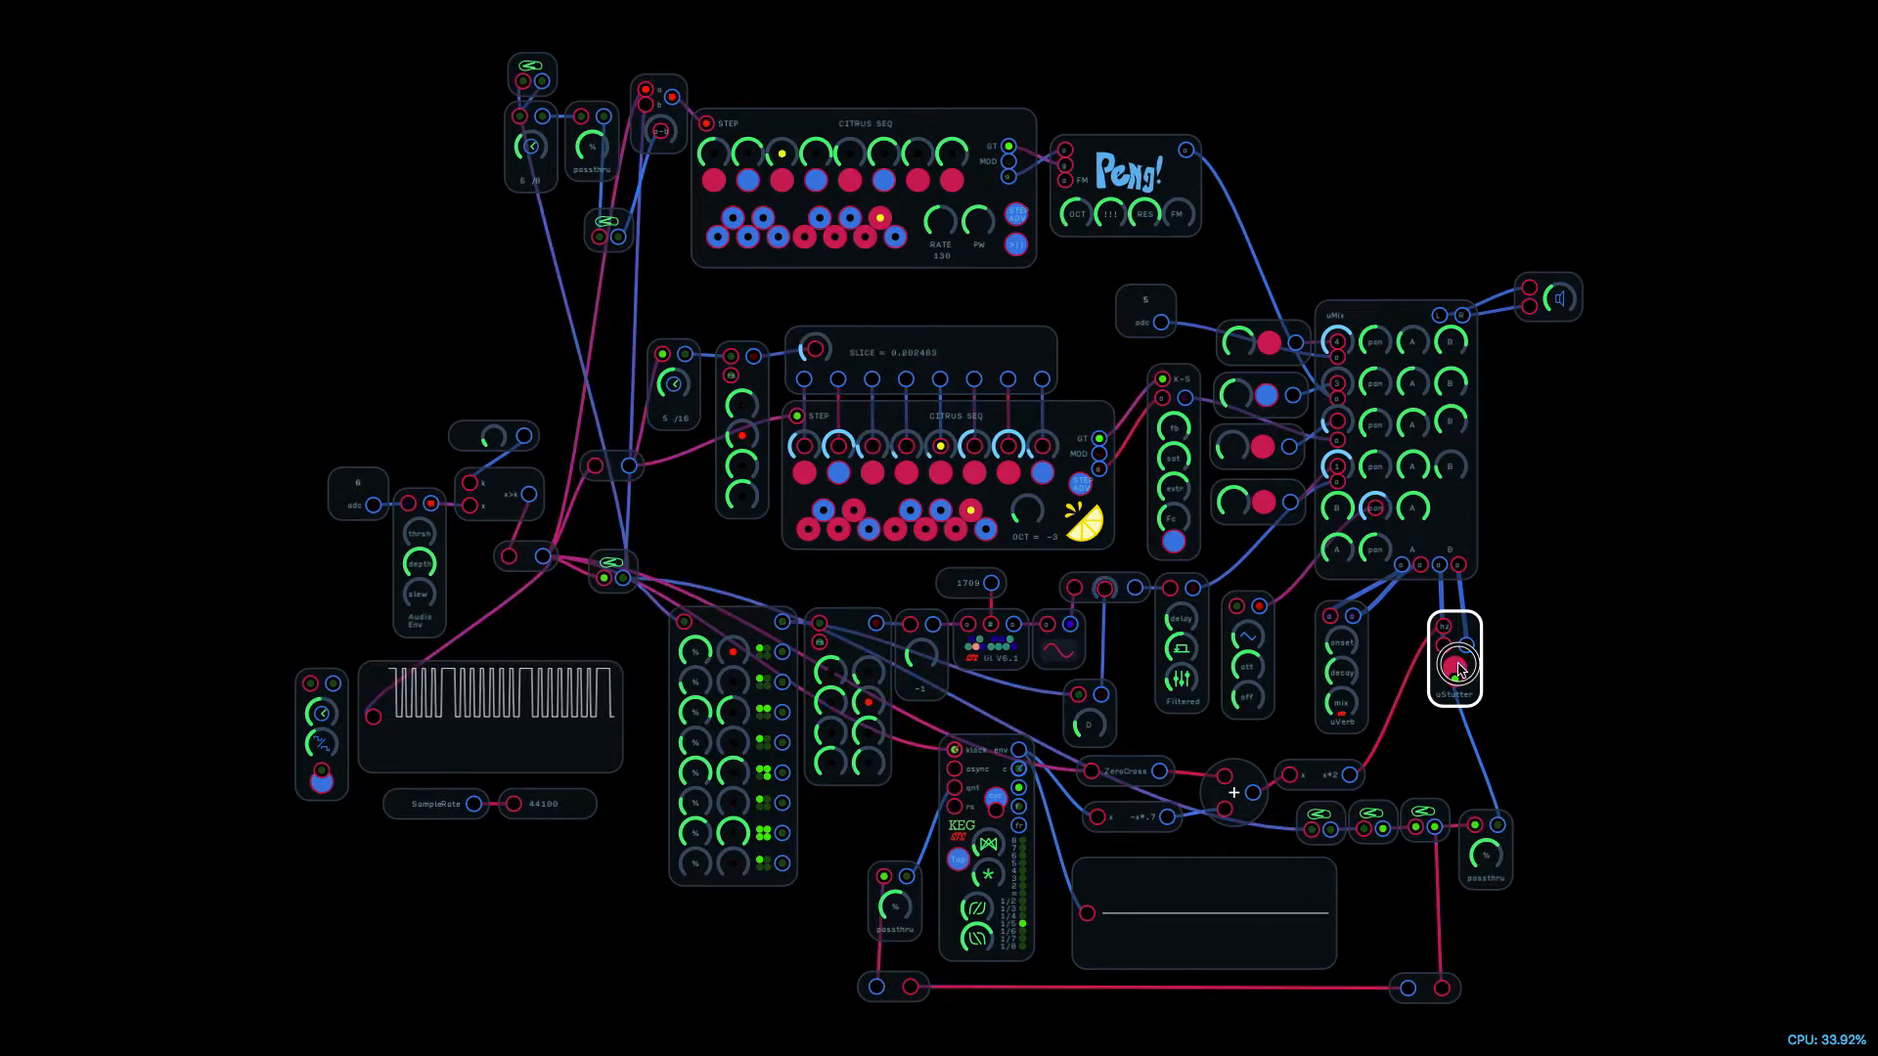
{"action": "left_click", "coordinate": [1456, 668]}
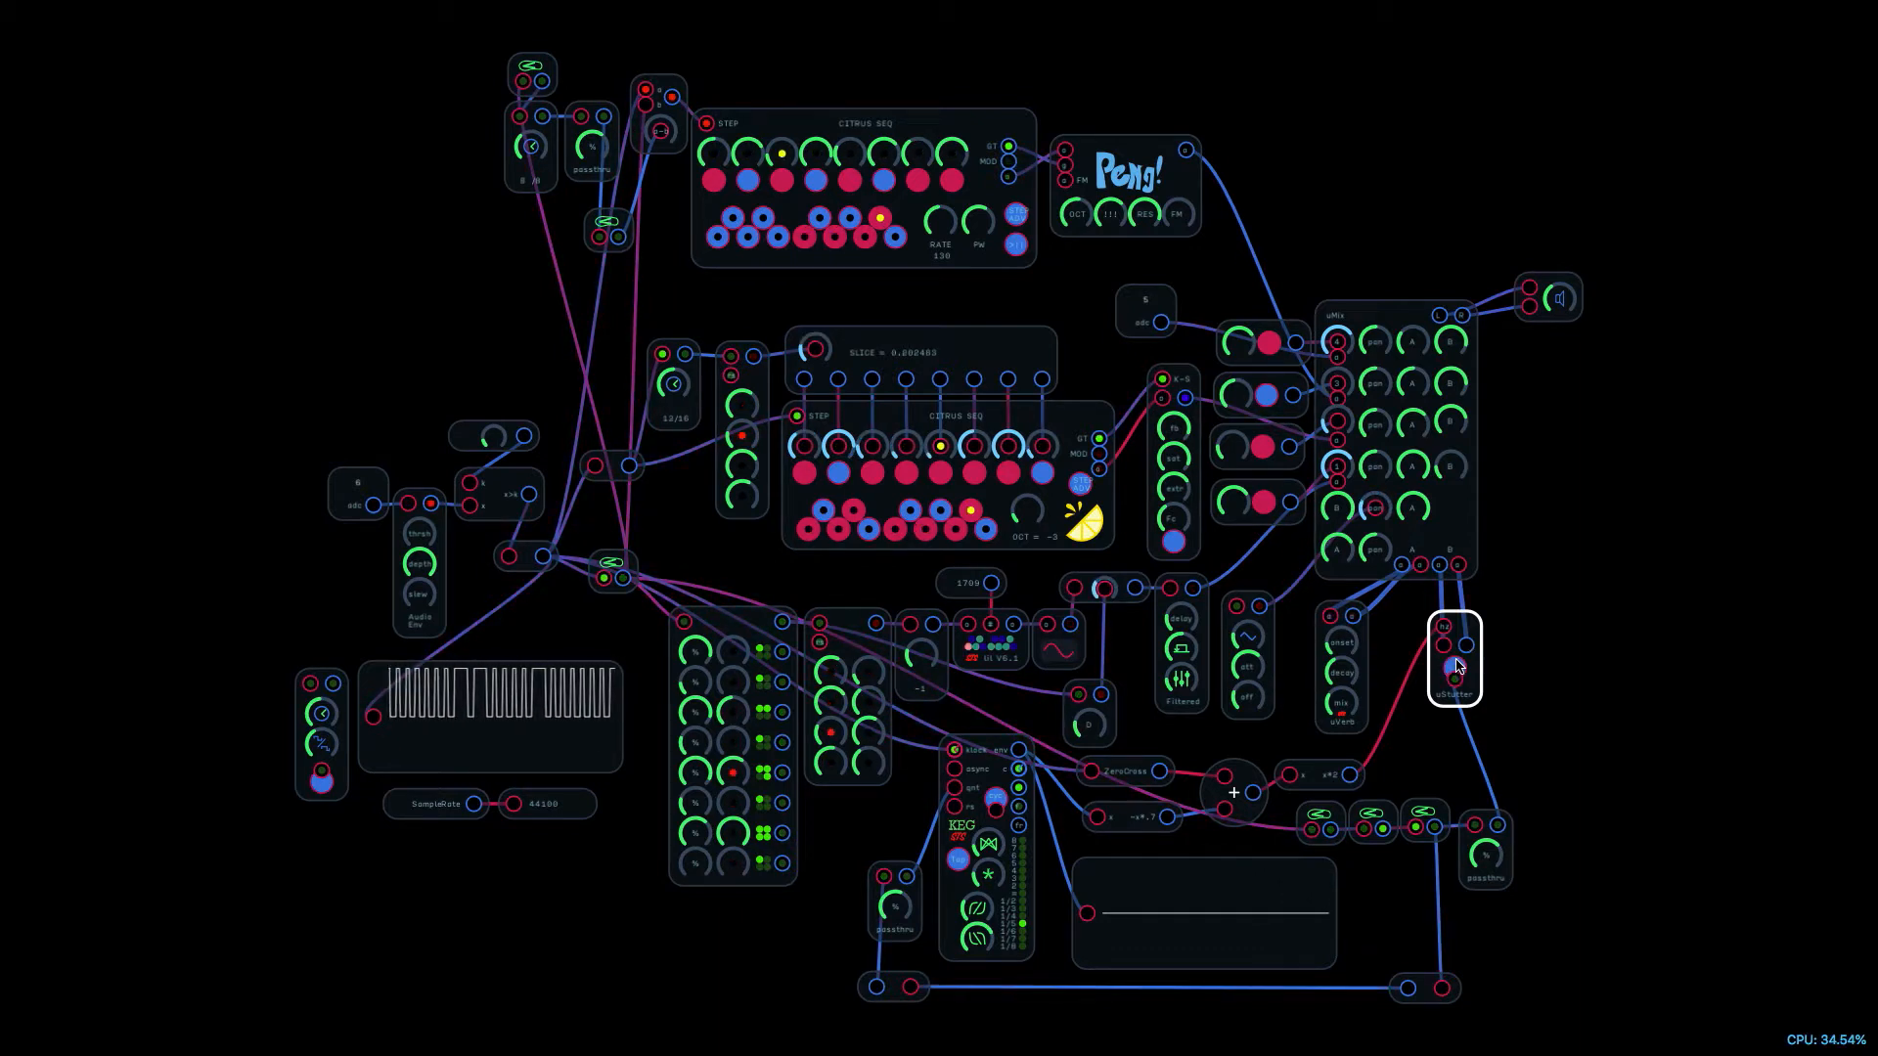
{"action": "left_click", "coordinate": [1455, 668]}
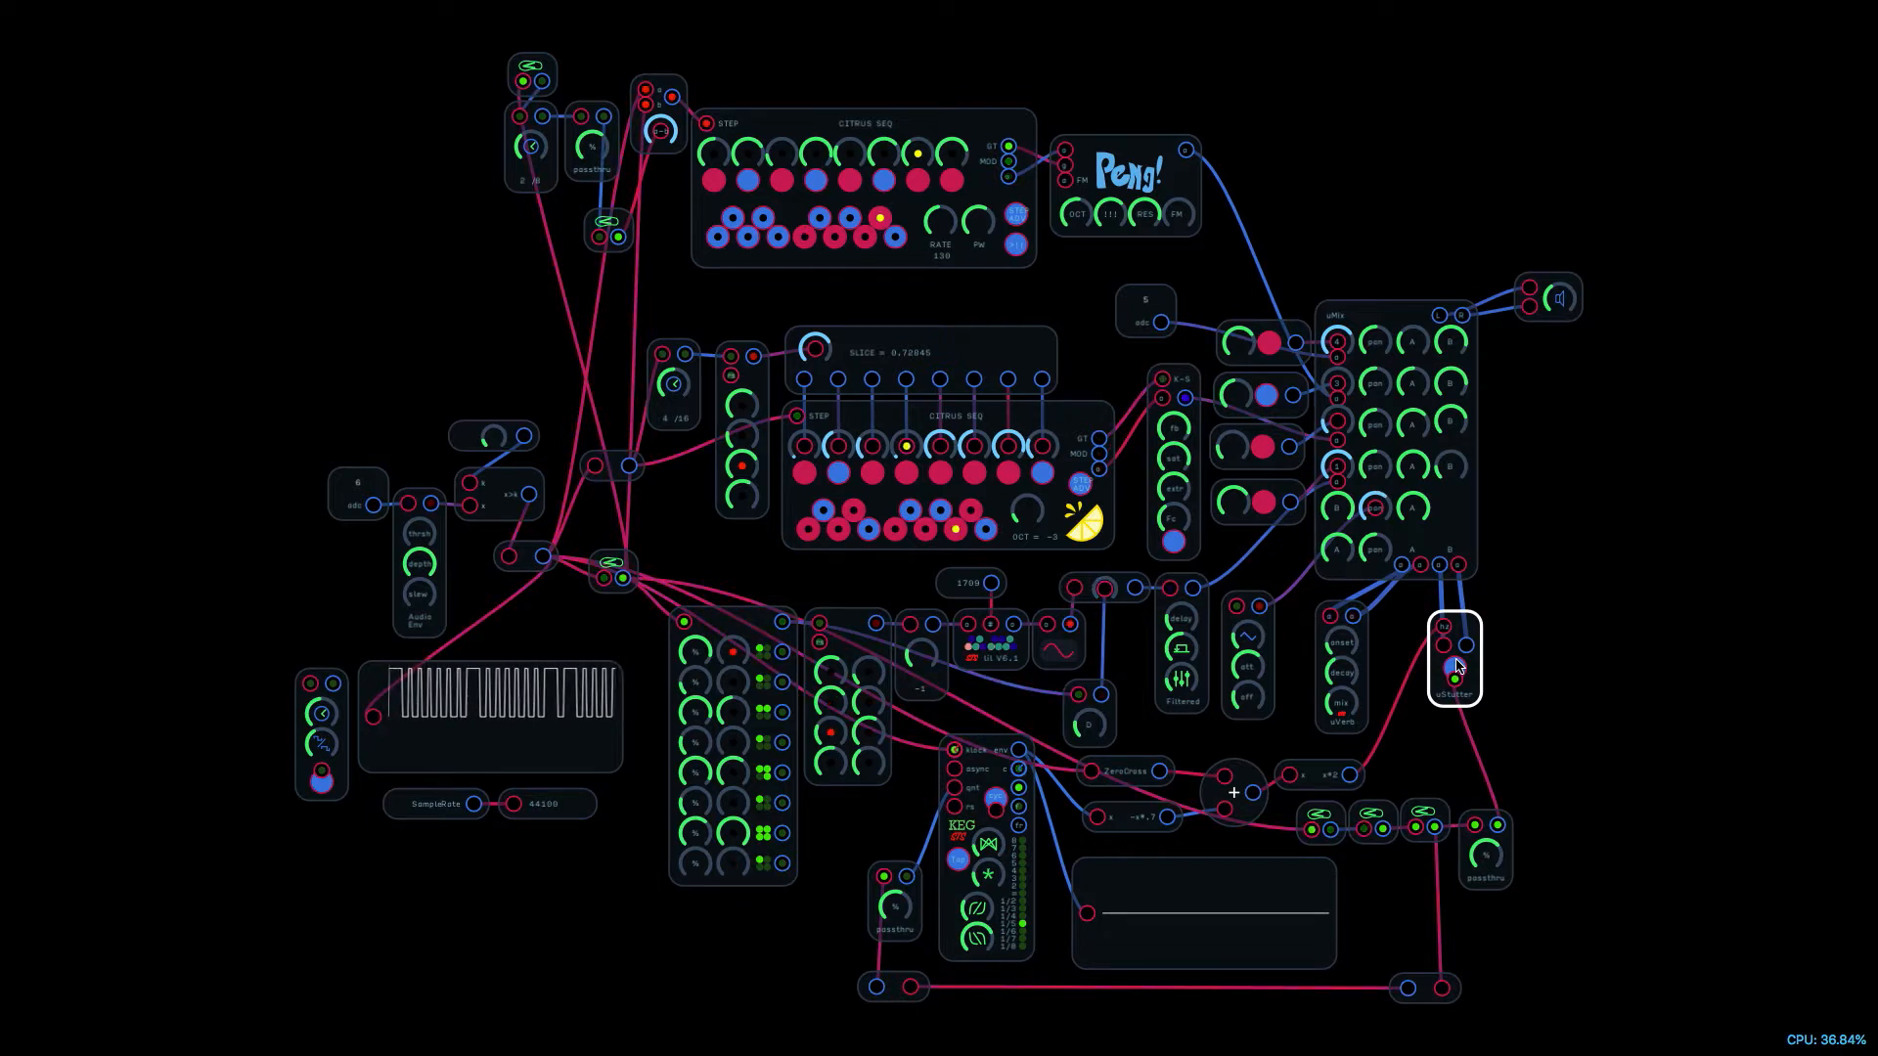
{"action": "left_click", "coordinate": [1455, 668]}
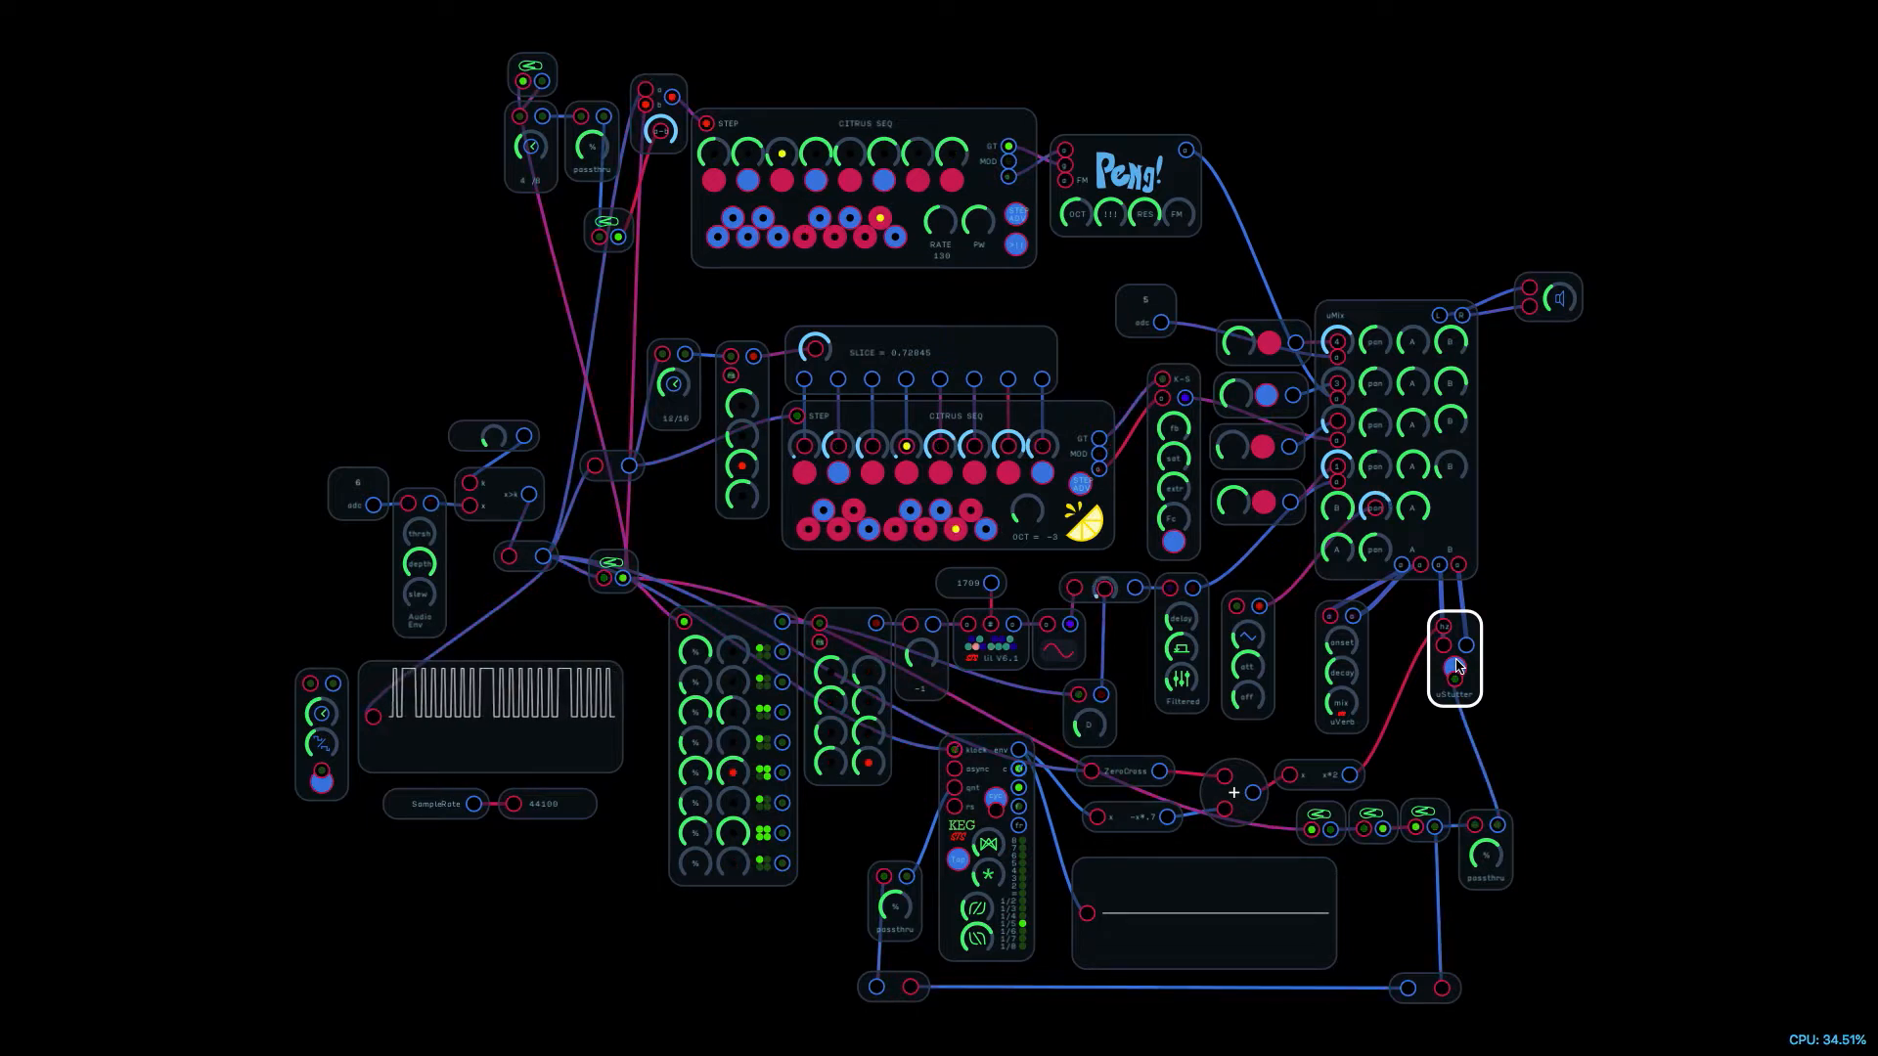
{"action": "left_click", "coordinate": [1455, 668]}
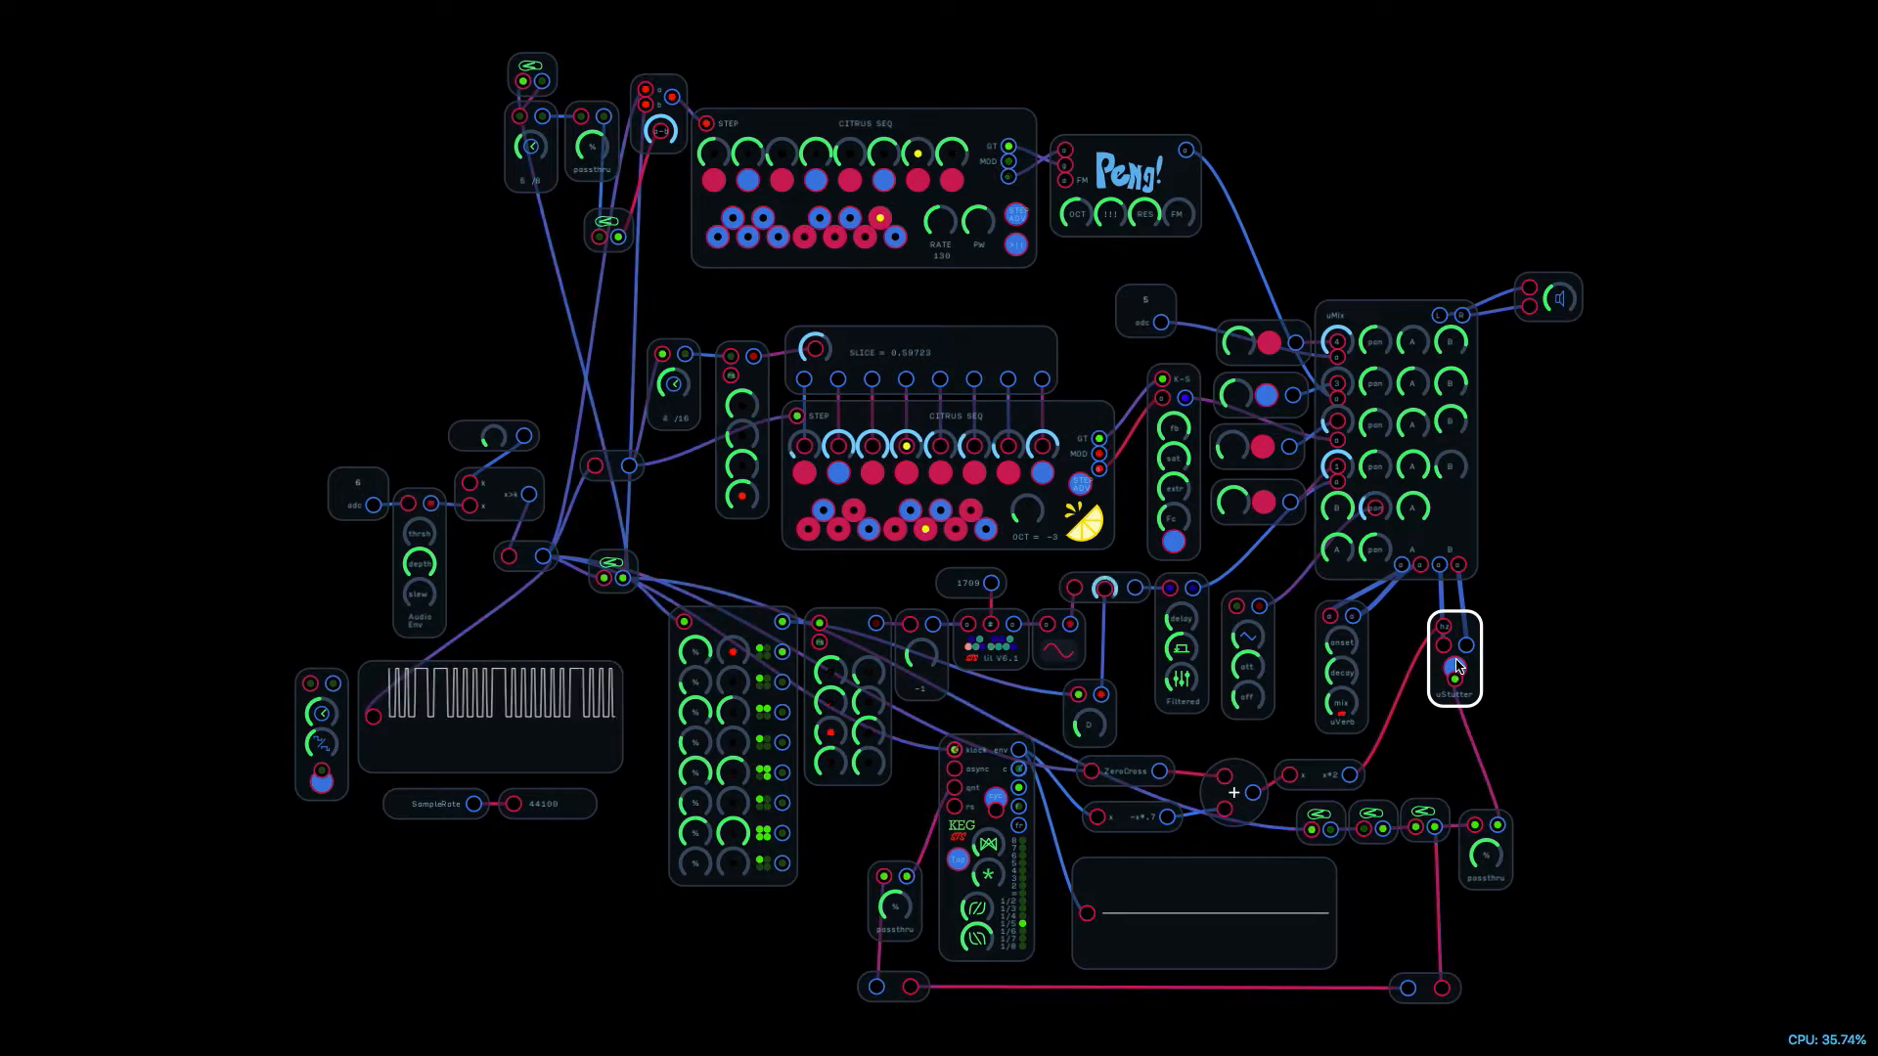
{"action": "left_click", "coordinate": [1455, 668]}
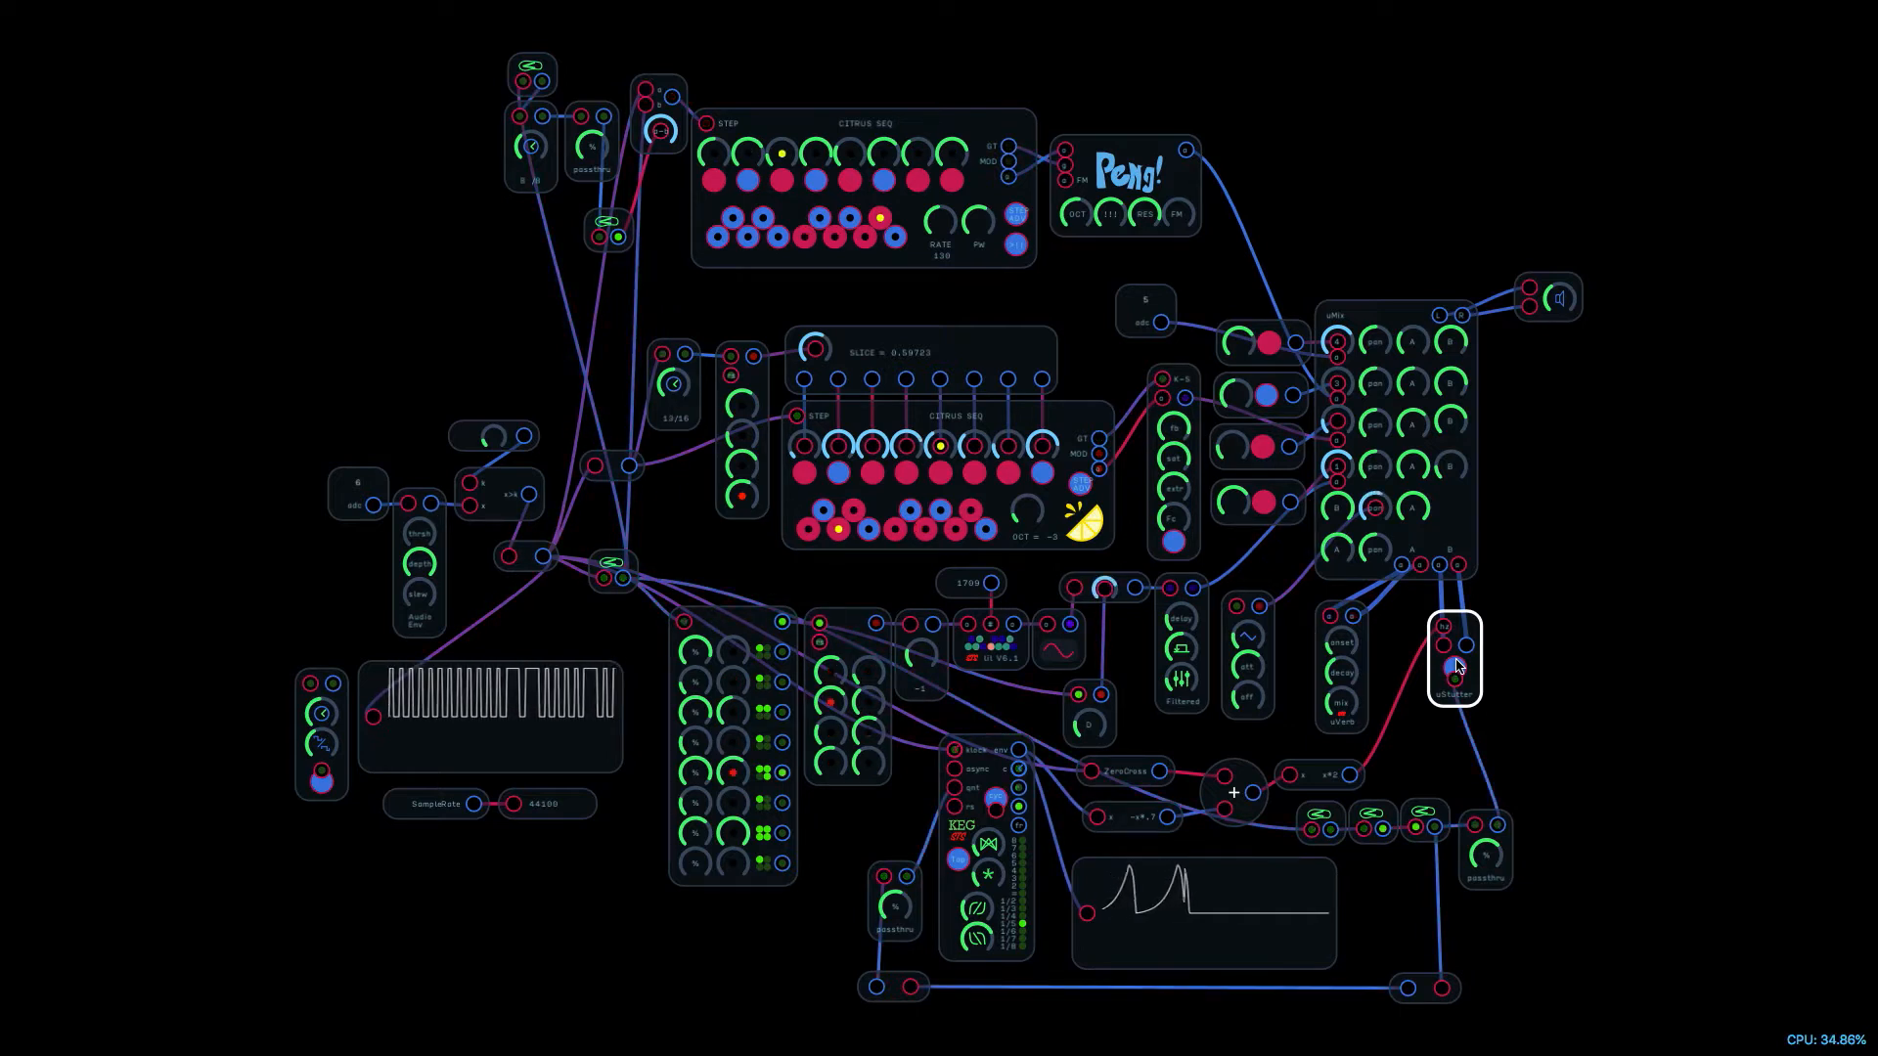
{"action": "left_click", "coordinate": [1456, 668]}
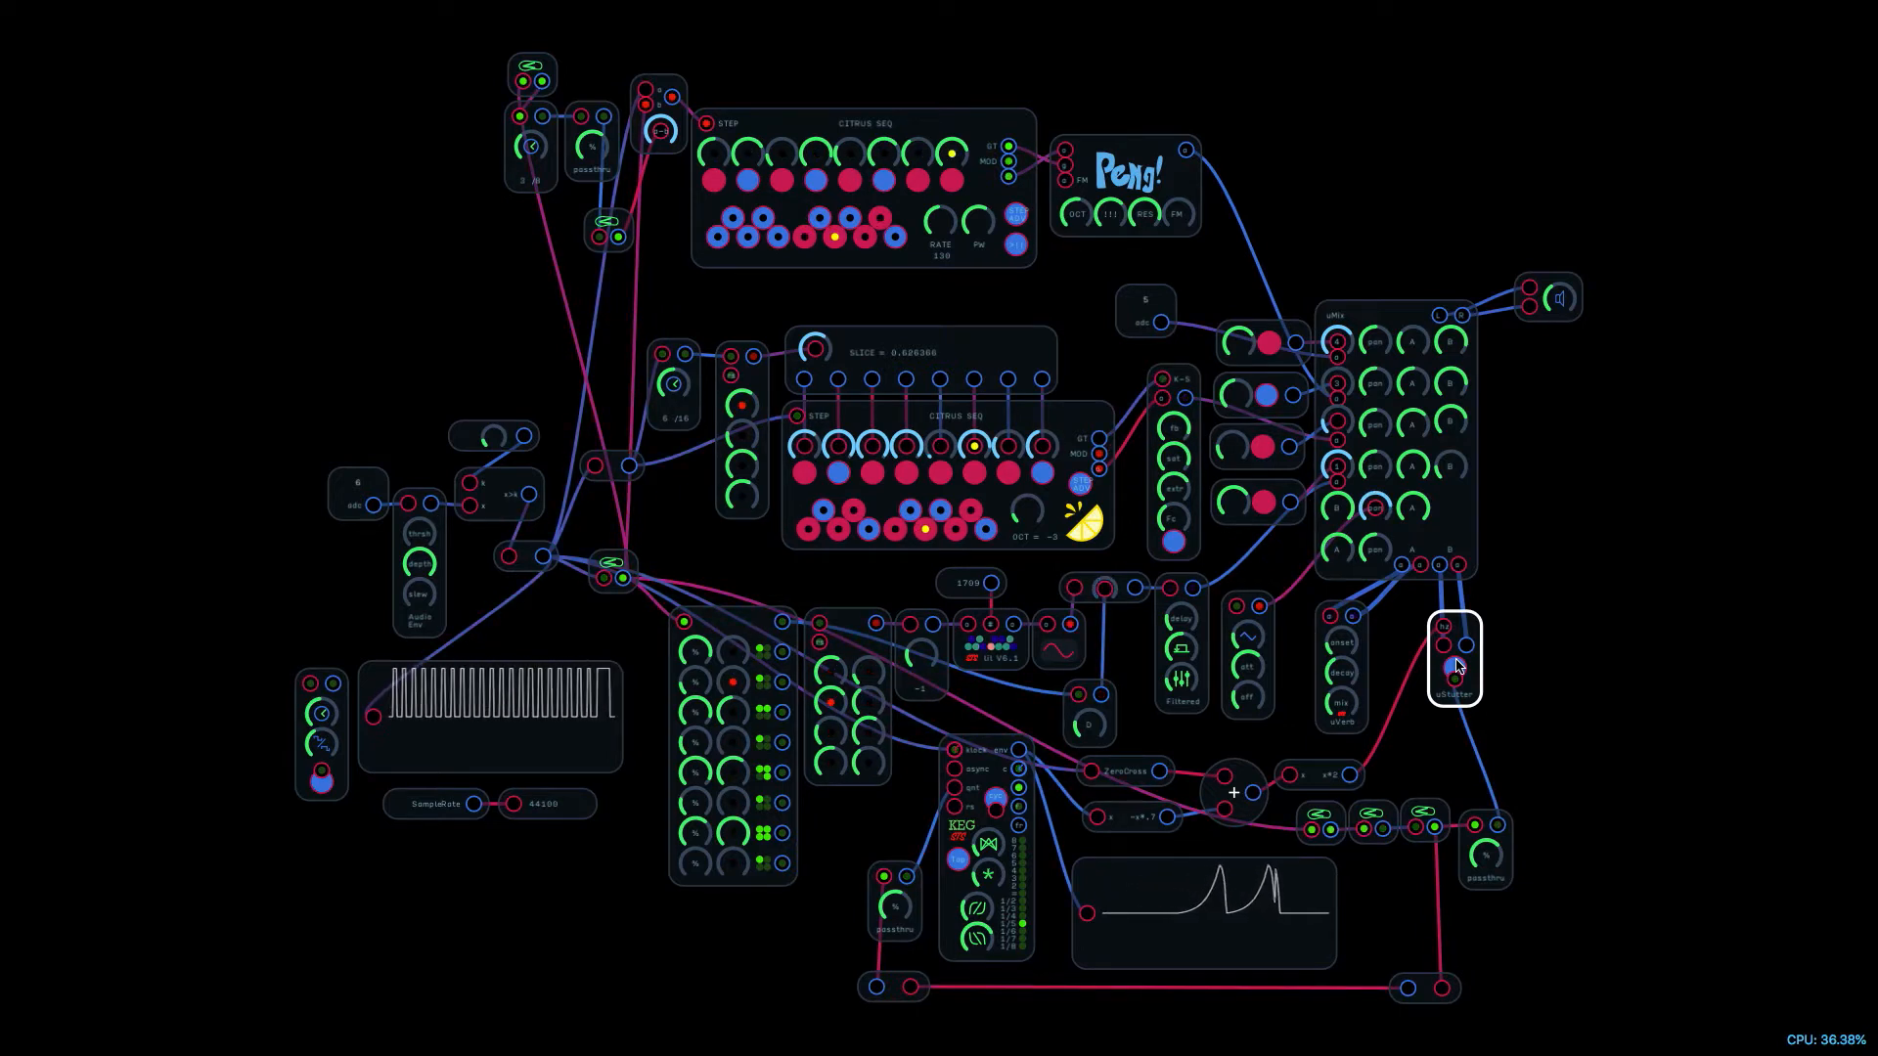